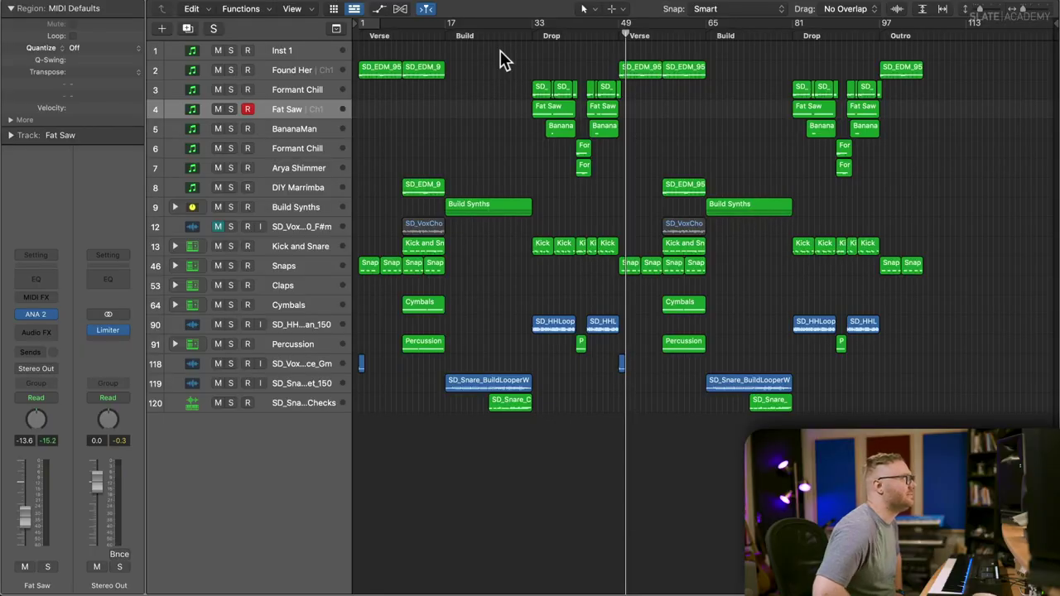
# - Set the playhead at bar 33, then switch to Finder and open the Loops folder inside Vocal Chops
pyautogui.click(533, 35)
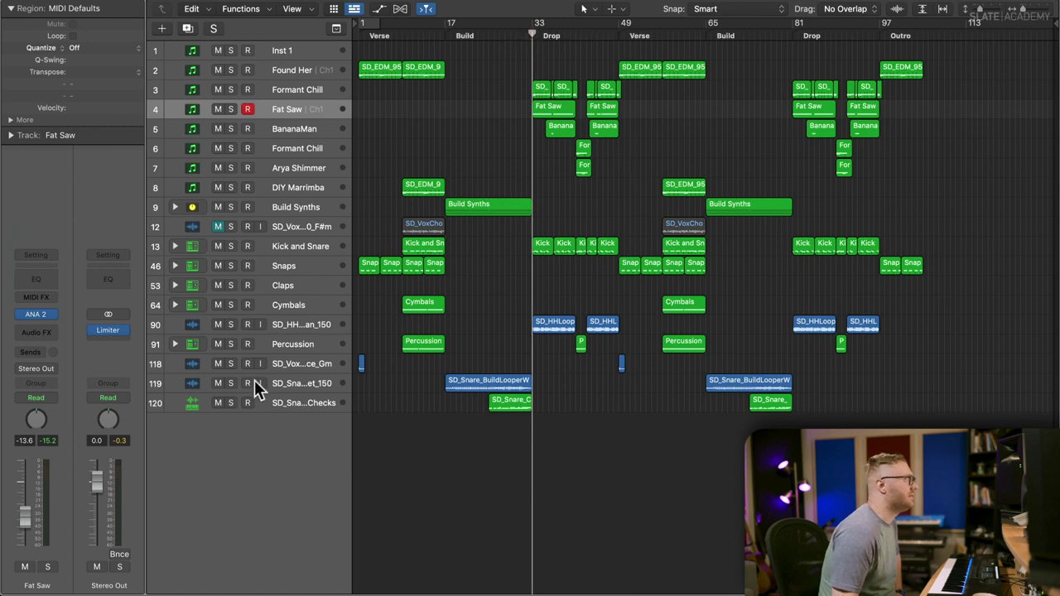
pyautogui.click(302, 406)
pyautogui.press('super+Tab')
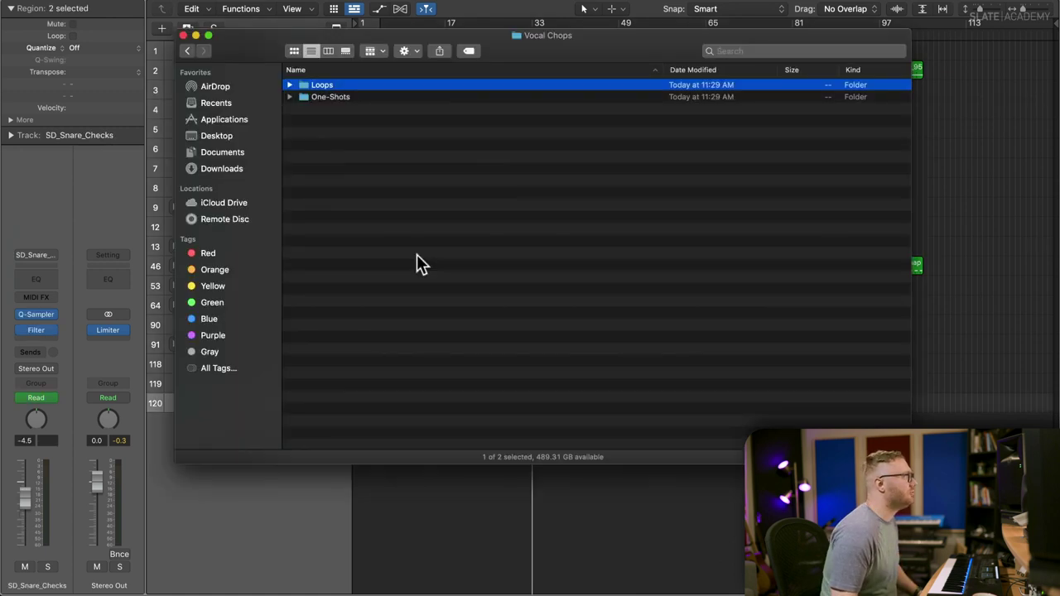
pyautogui.press('super+Down')
pyautogui.press('Down')
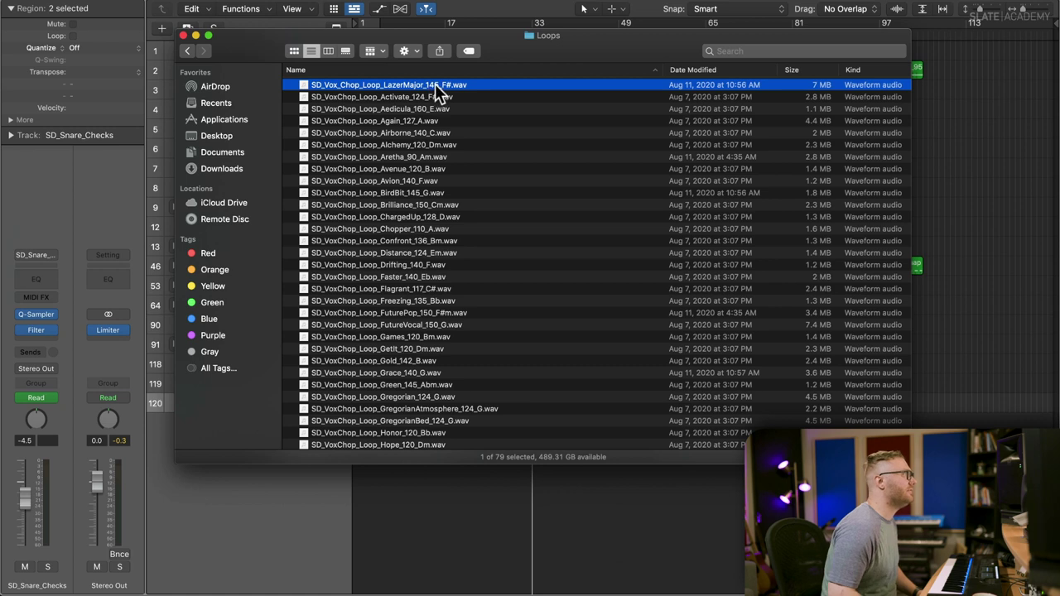
pyautogui.moveTo(485, 41); pyautogui.dragTo(577, 384)
# - Return to Logic Pro, unmute the SD_VoxChop track and move its two regions to the starts of the drops at bars 33 and 81
pyautogui.click(652, 297)
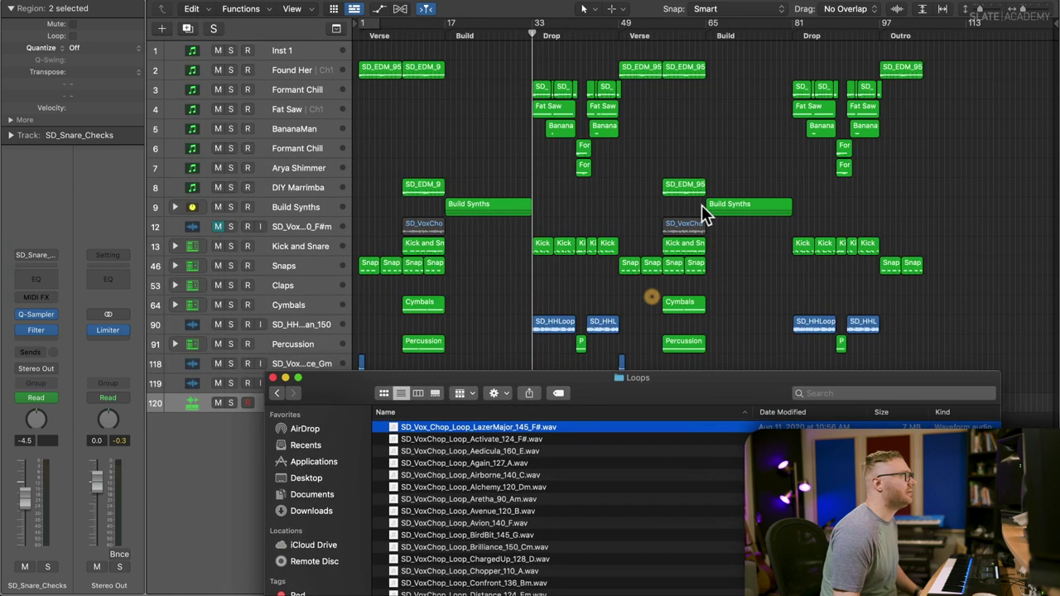
pyautogui.click(693, 171)
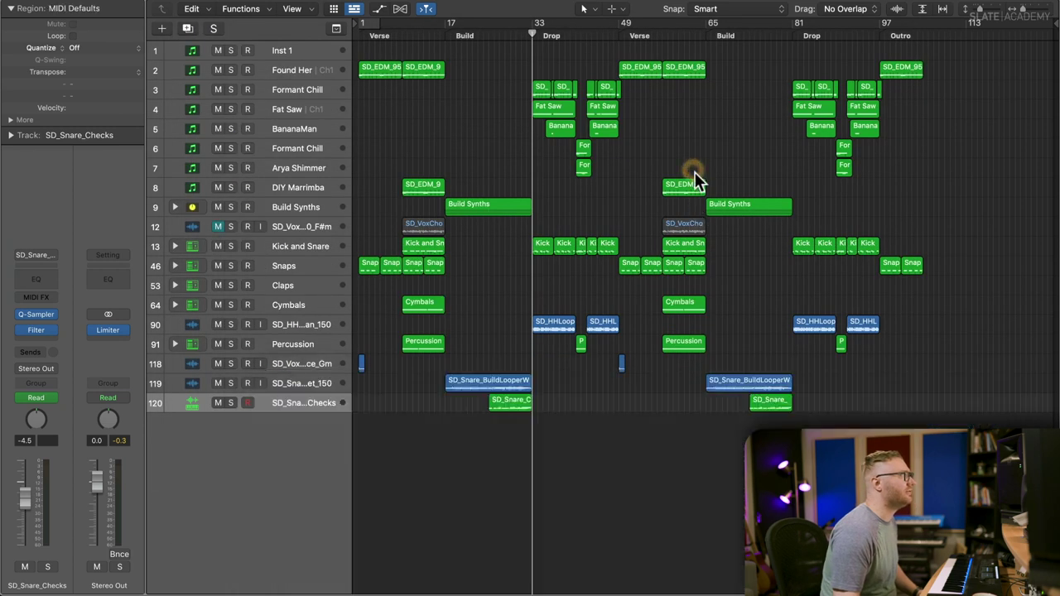
pyautogui.click(235, 232)
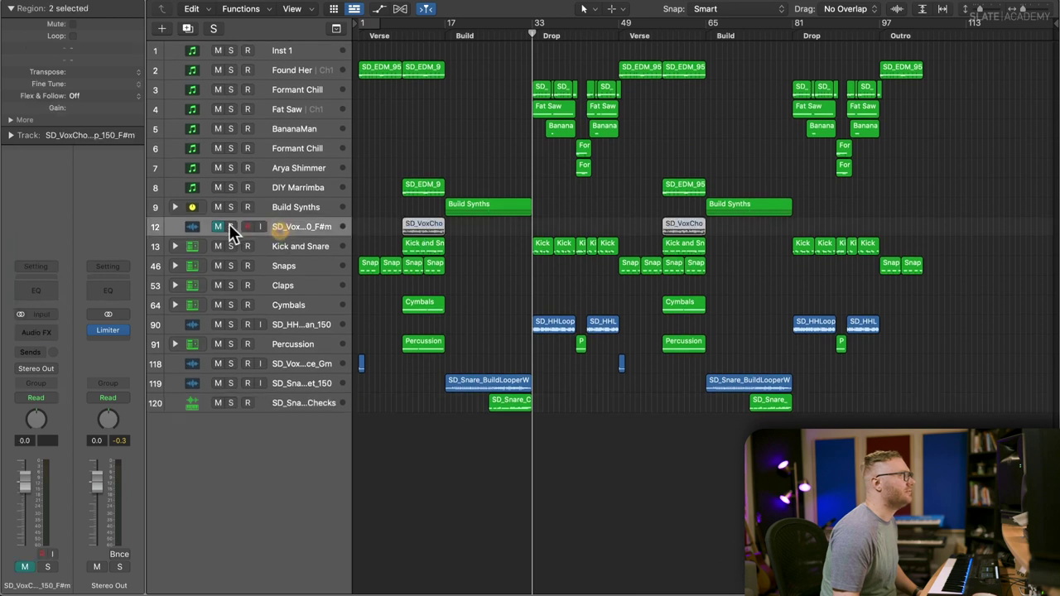
pyautogui.moveTo(454, 221); pyautogui.dragTo(545, 221)
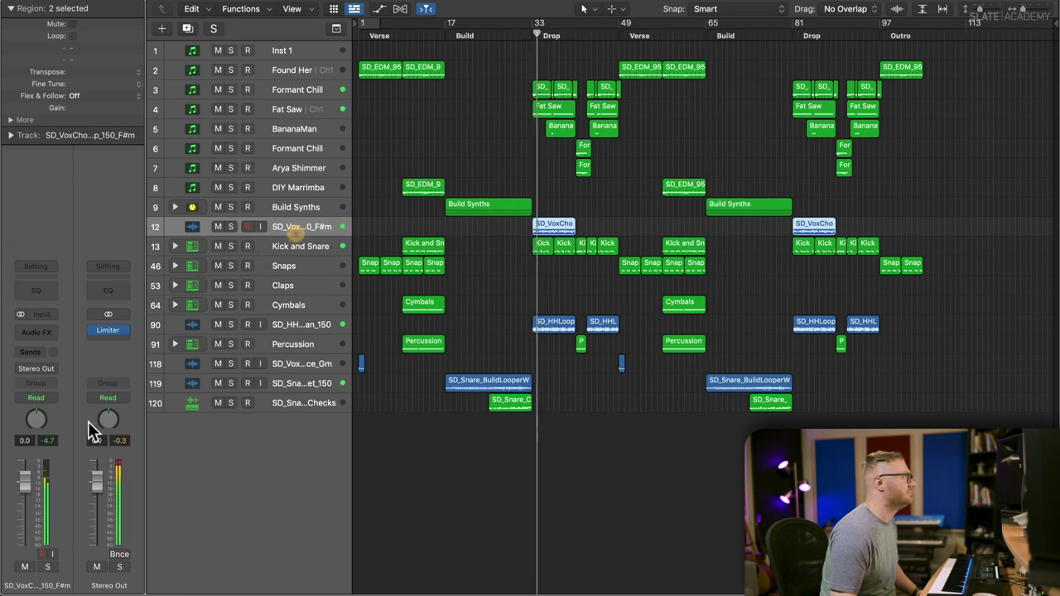
# - Audition the vocal chop track in solo and delete its region from the second drop
pyautogui.click(48, 567)
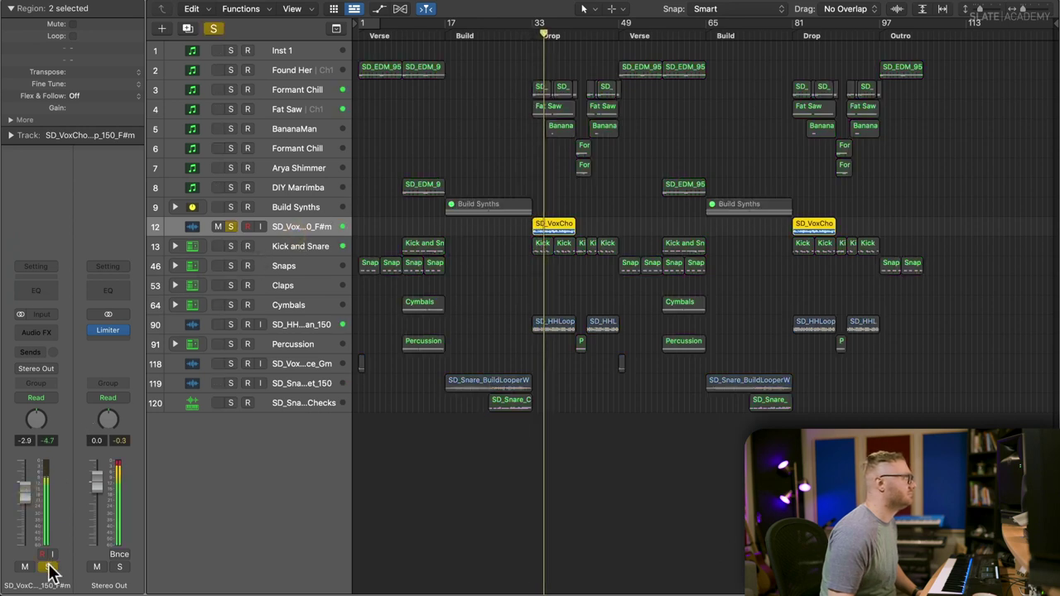
pyautogui.click(48, 567)
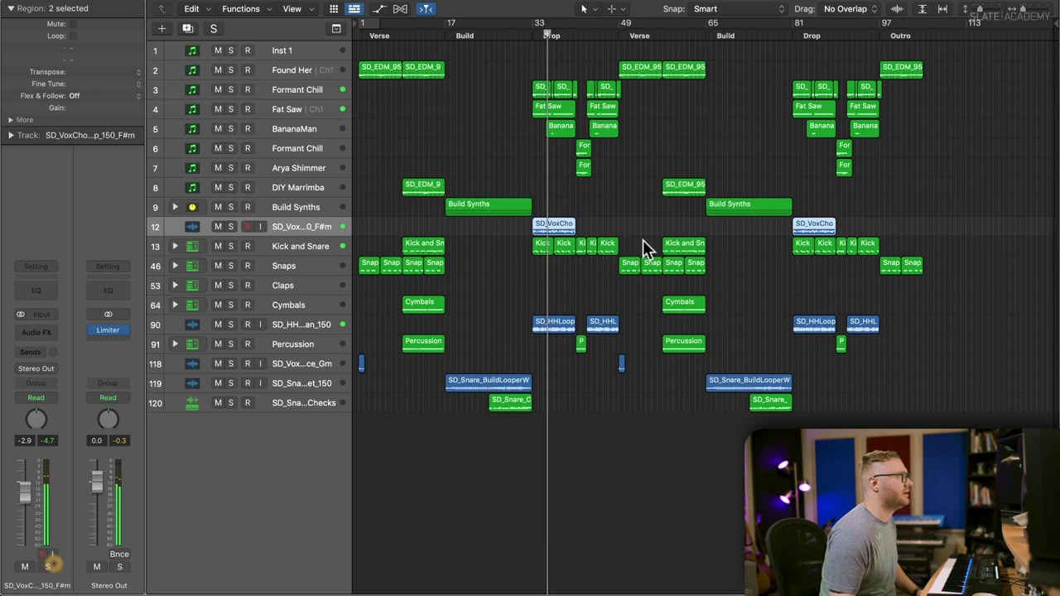
pyautogui.click(753, 227)
pyautogui.click(810, 222)
pyautogui.press('BackSpace')
pyautogui.click(548, 220)
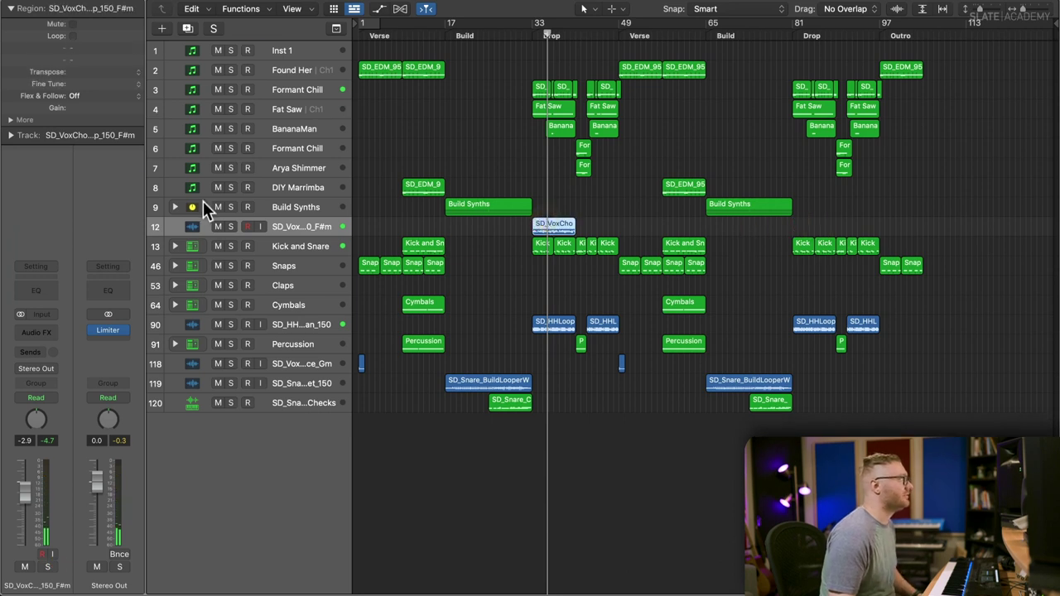
# - Lower all track faders together in the mixer, bringing the SD_Snare_Checks track to -7.4 dB
pyautogui.press('x')
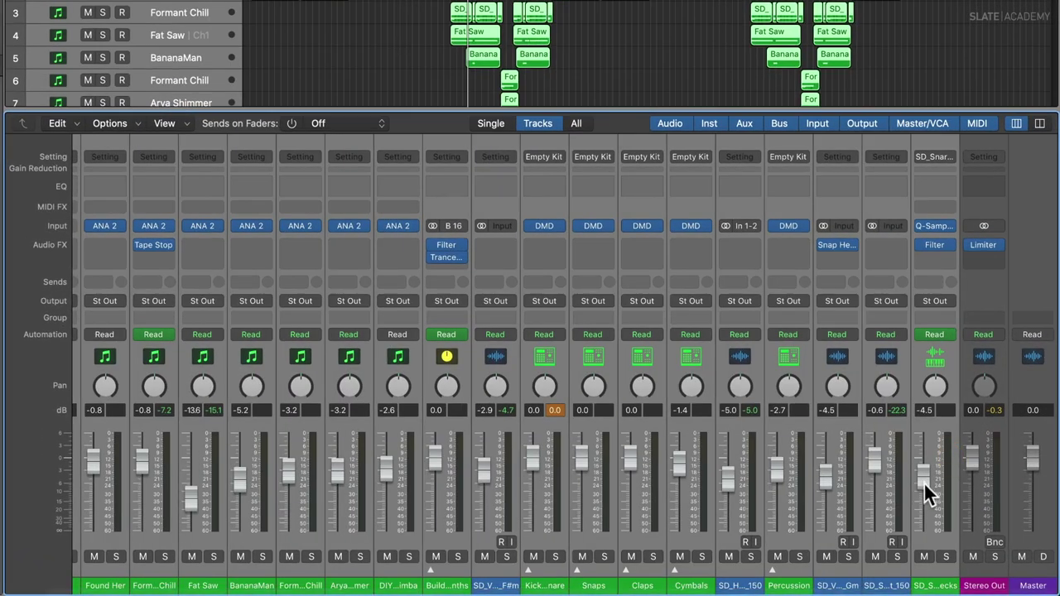
pyautogui.moveTo(924, 482); pyautogui.dragTo(924, 498)
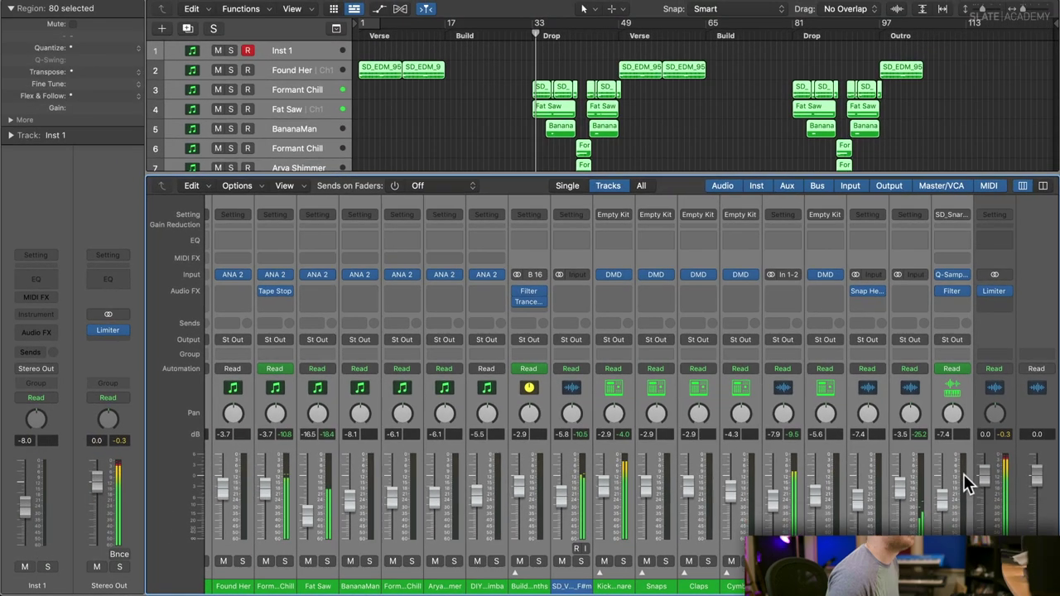
pyautogui.press('x')
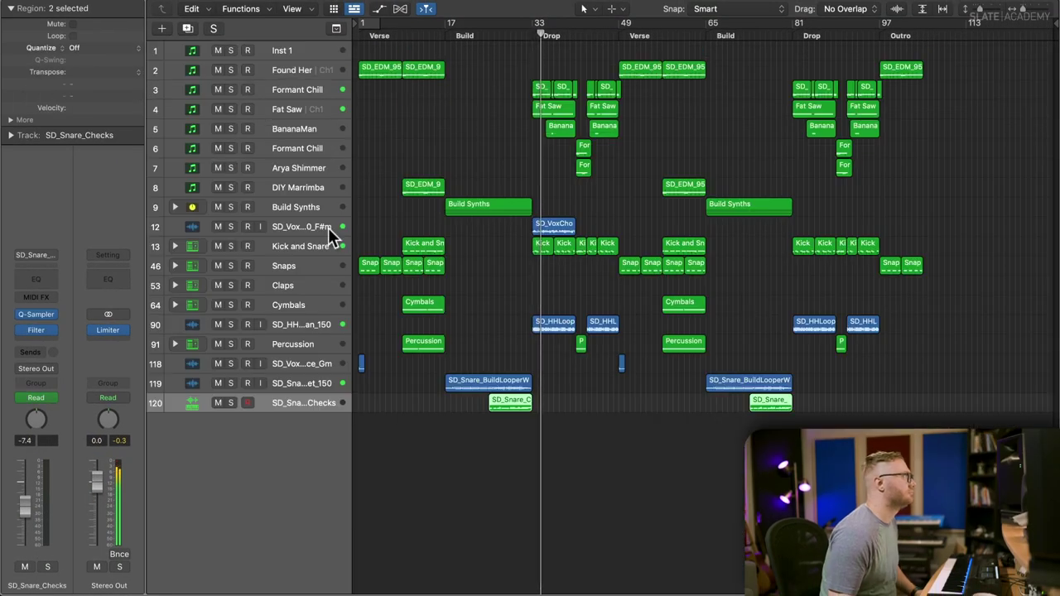
# - Transpose the vocal chop region in the first drop by +5
pyautogui.click(328, 228)
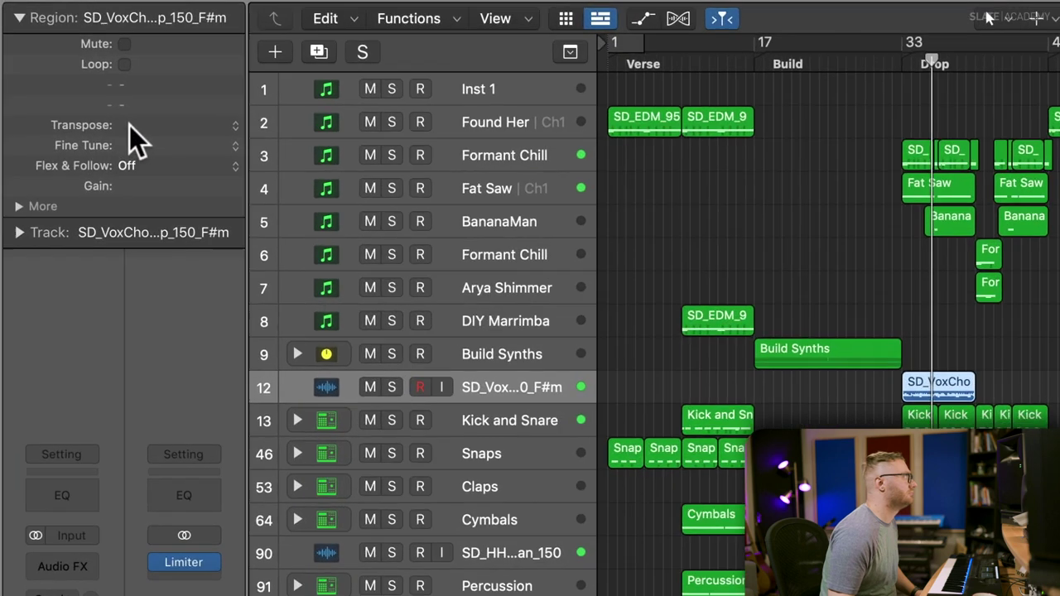
pyautogui.moveTo(77, 72); pyautogui.dragTo(80, 74)
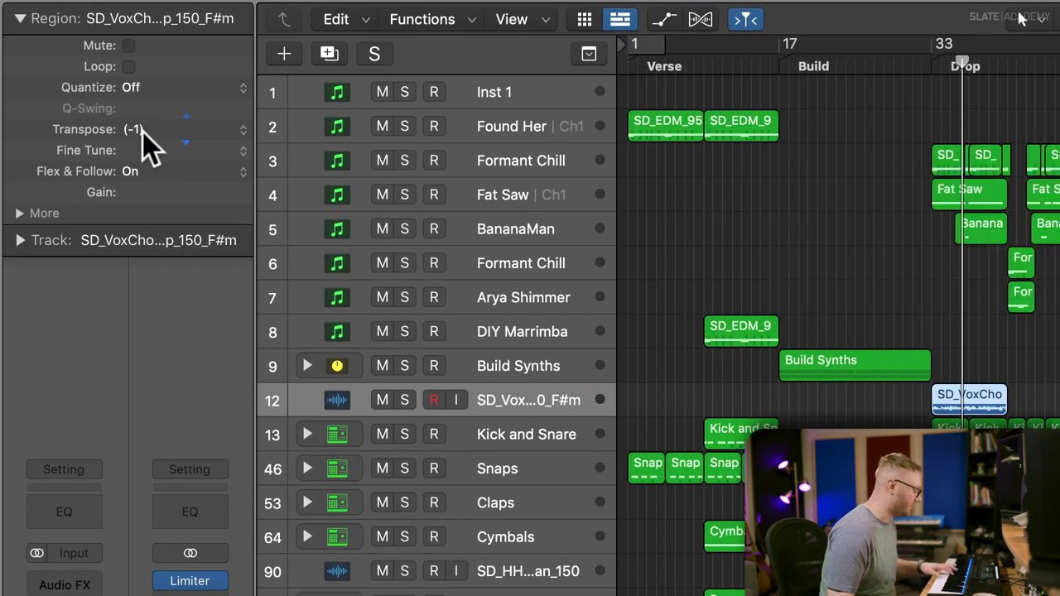
pyautogui.moveTo(143, 132); pyautogui.dragTo(168, 106)
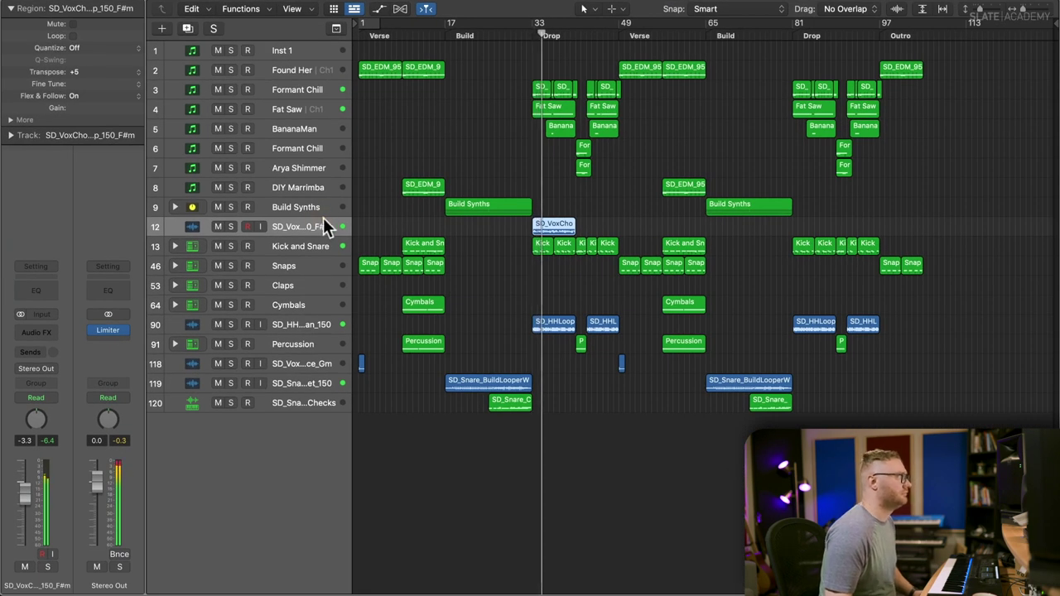
# - Play the first drop and examine how the transposed vocal chop sits with the other tracks
pyautogui.click(540, 182)
pyautogui.press('super+Down')
pyautogui.press('super+Down')
pyautogui.press('super+Right')
pyautogui.press('super+Right')
pyautogui.press('super+Right')
pyautogui.press('super+Right')
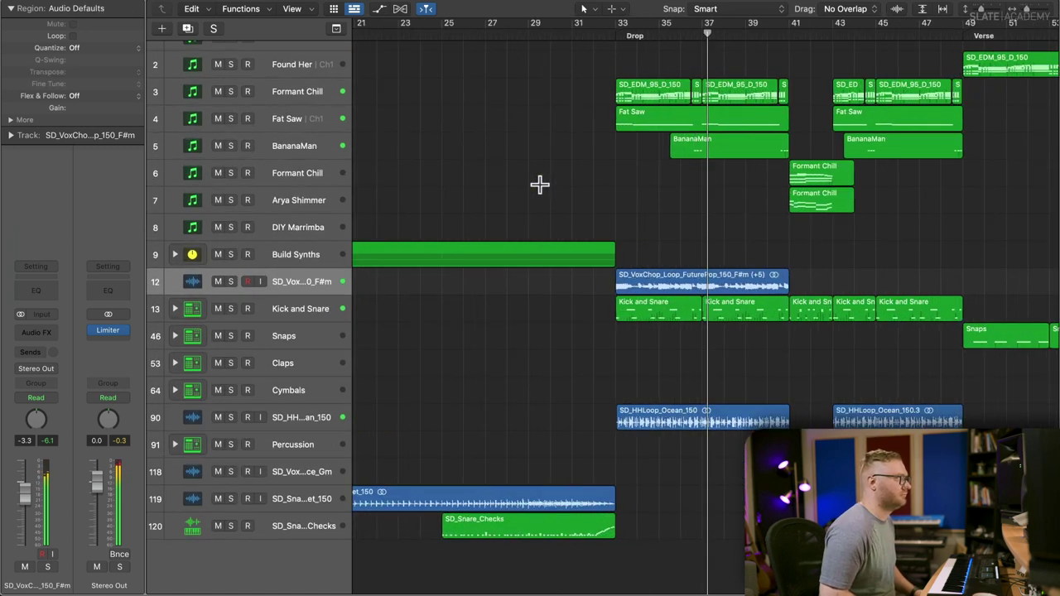
pyautogui.scroll(4, 540, 183)
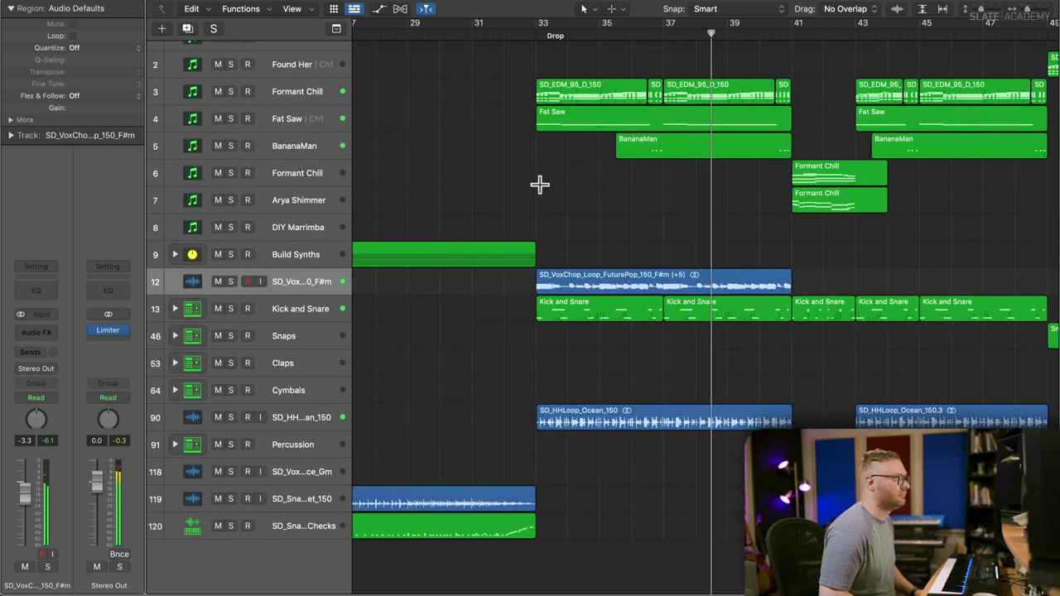
pyautogui.scroll(-8, 540, 184)
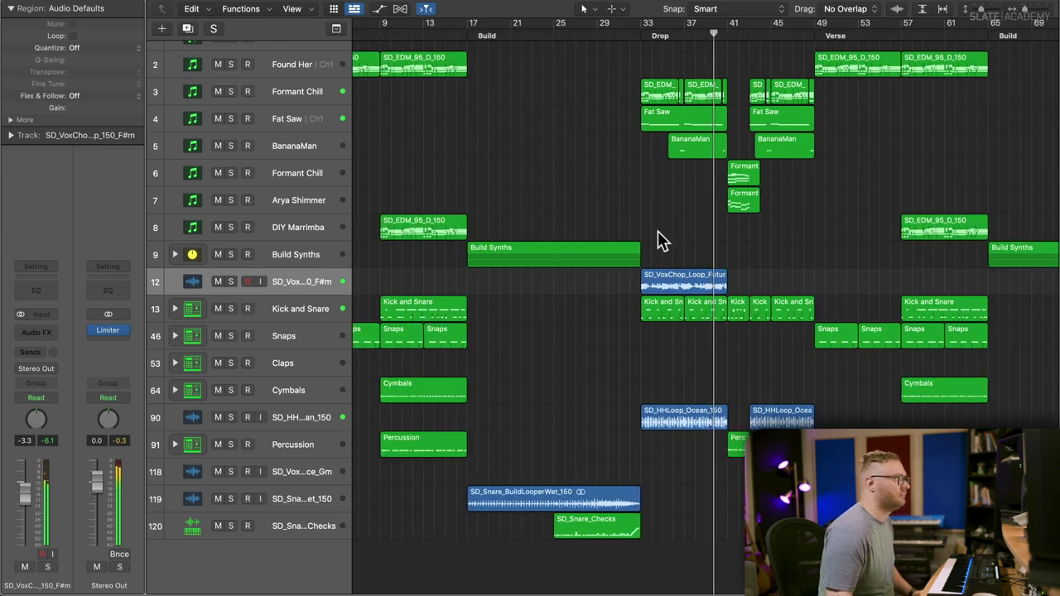
pyautogui.press('super+Left')
pyautogui.press('super+Left')
pyautogui.press('super+Up')
pyautogui.press('super+Up')
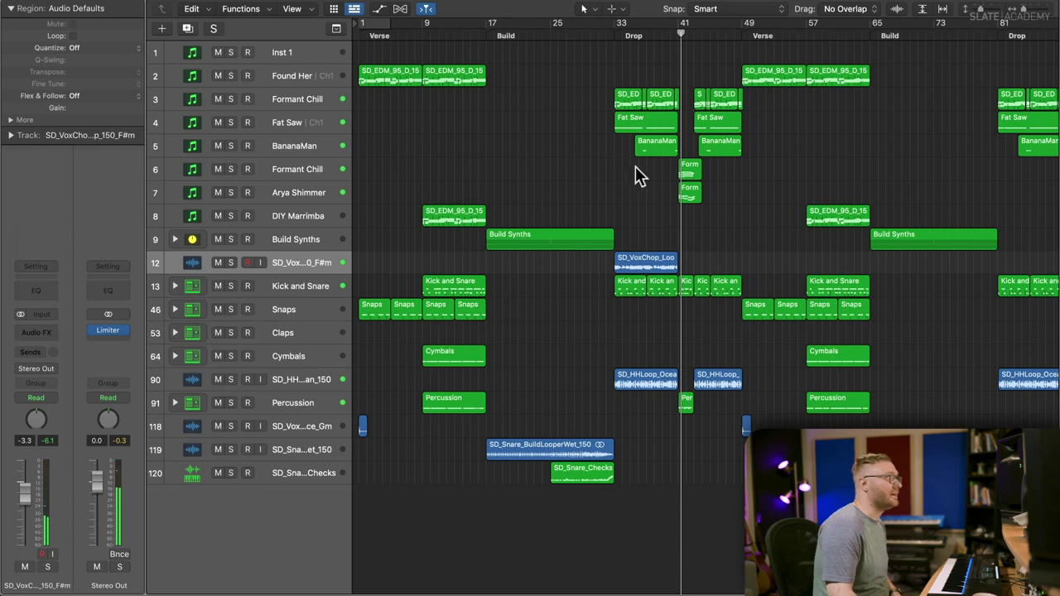
# - Mute the vocal chop track and add a new audio track below it
pyautogui.hotkey('ctrl', 'm')
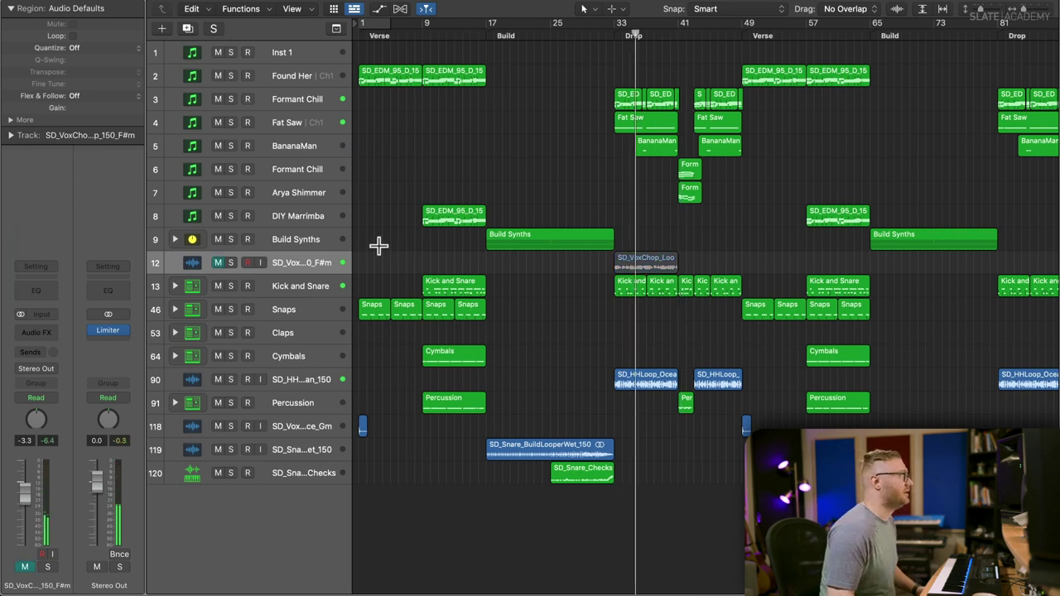
pyautogui.press('alt+super+a')
# - Switch to Finder and preview the Aedicula, Activate and LazerMajor vocal chop loops
pyautogui.press('super+Tab')
pyautogui.moveTo(515, 374); pyautogui.dragTo(467, 95)
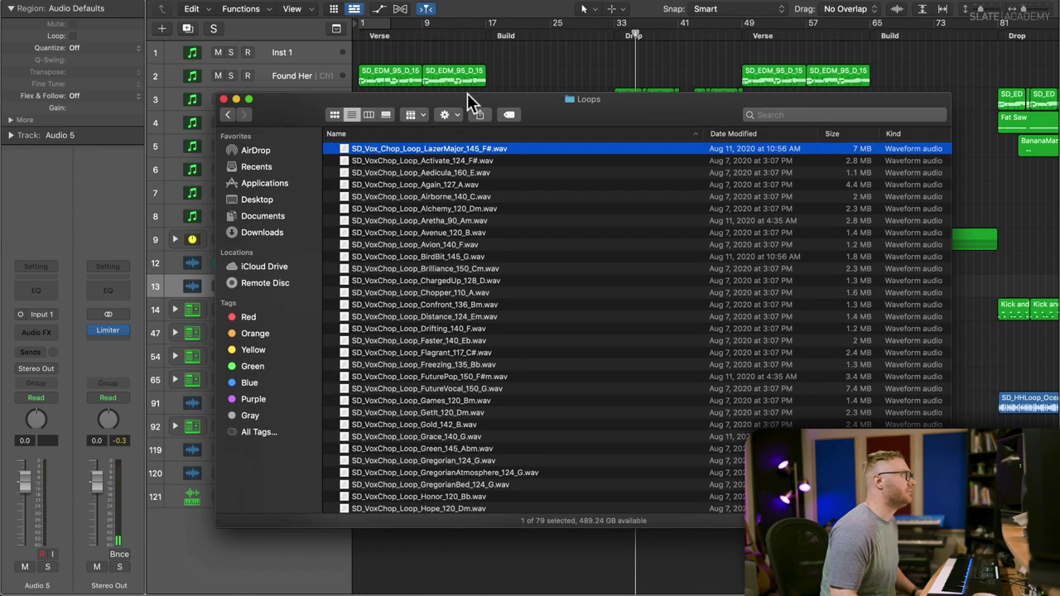
pyautogui.click(429, 169)
pyautogui.press('space')
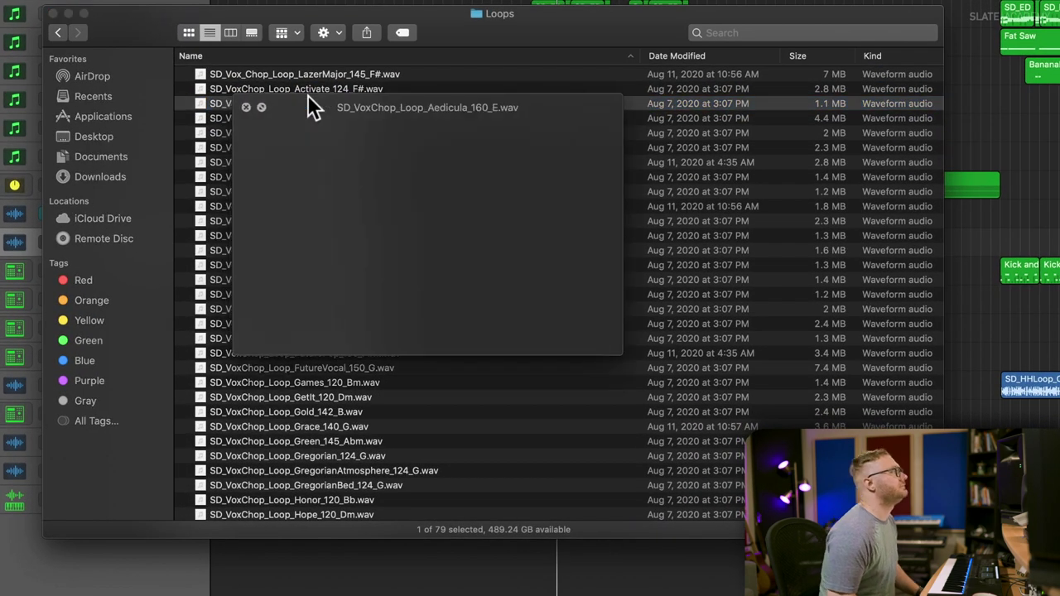
pyautogui.press('Up')
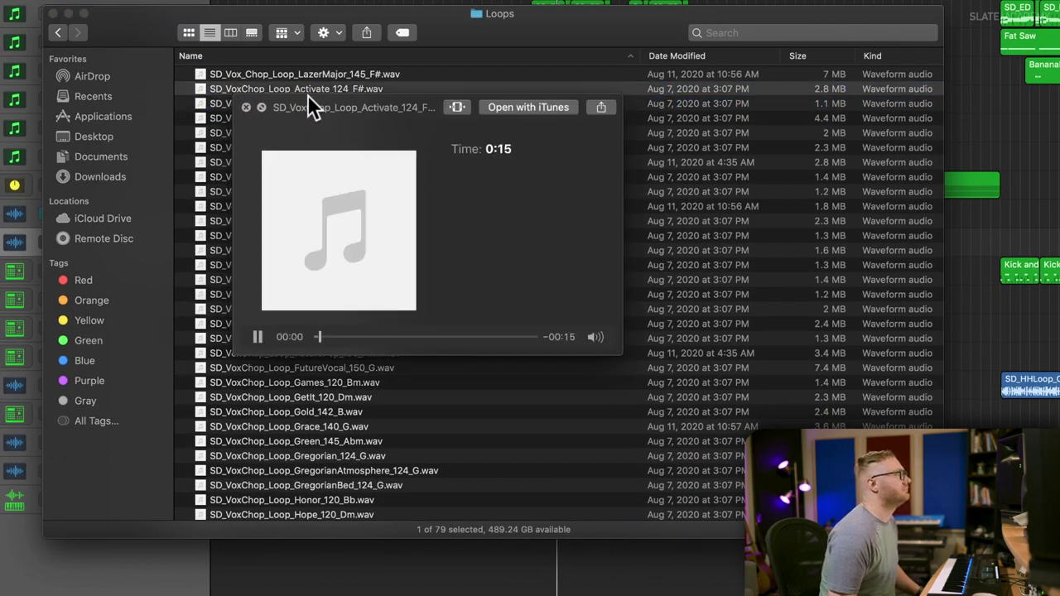
pyautogui.press('Up')
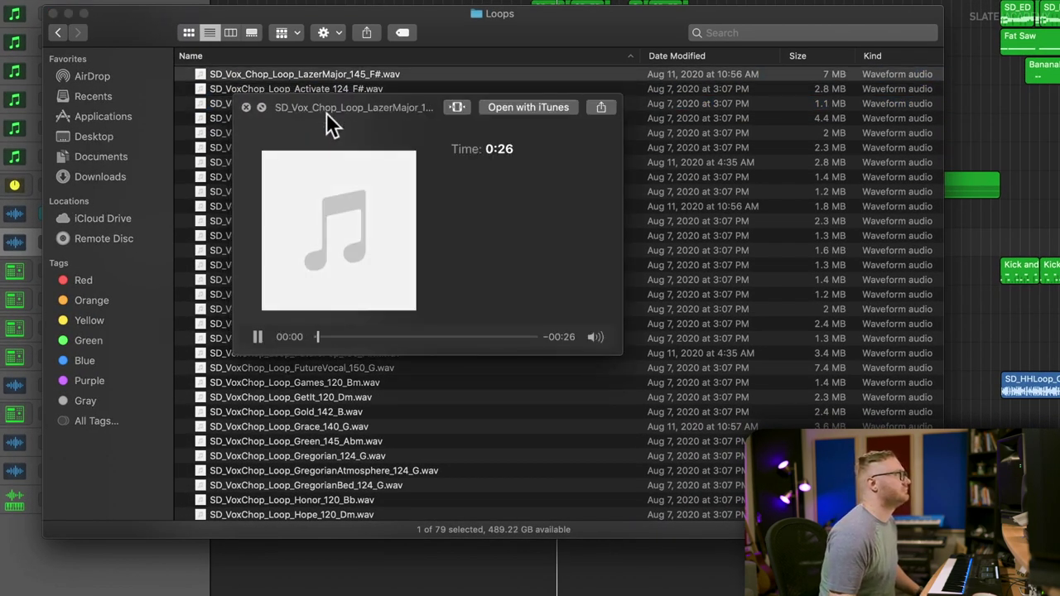
pyautogui.moveTo(328, 123); pyautogui.dragTo(709, 187)
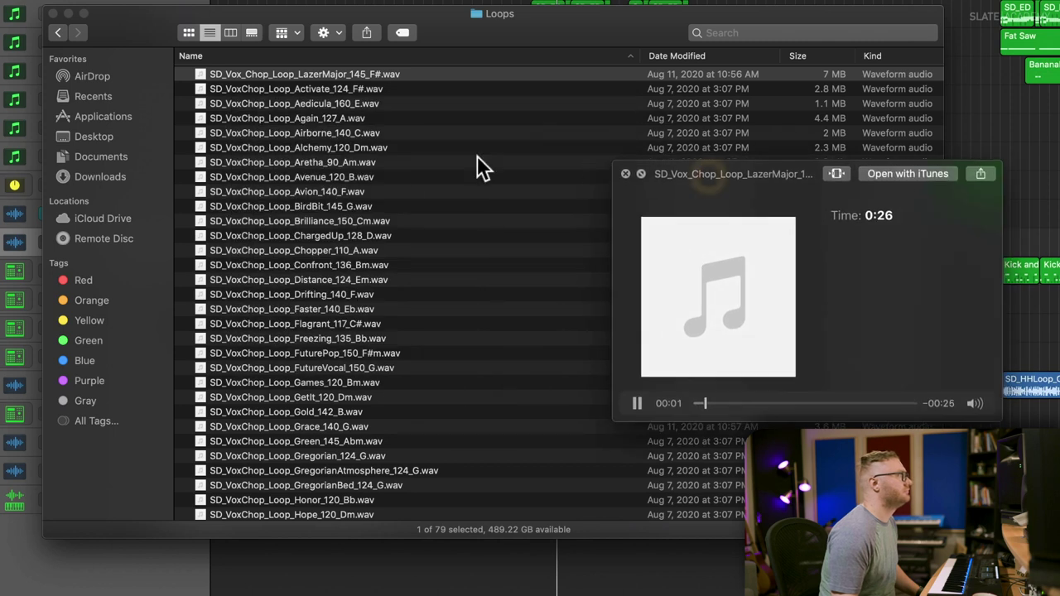
# - Preview the vocal chop loops from BirdBit_145_G through FutureVocal_150_G one after another
pyautogui.click(381, 200)
pyautogui.click(381, 200)
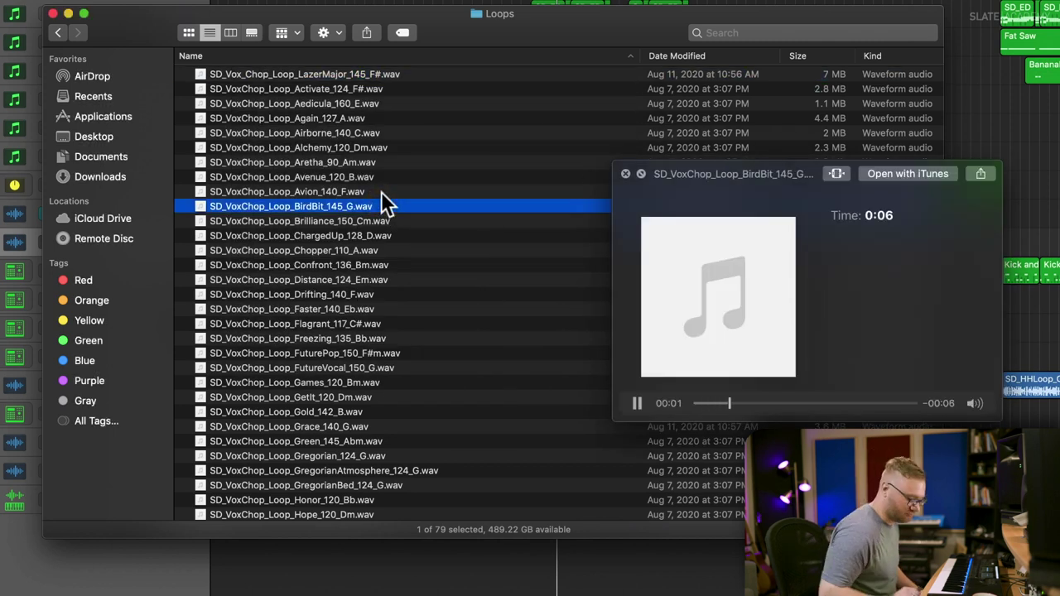
pyautogui.press('Down')
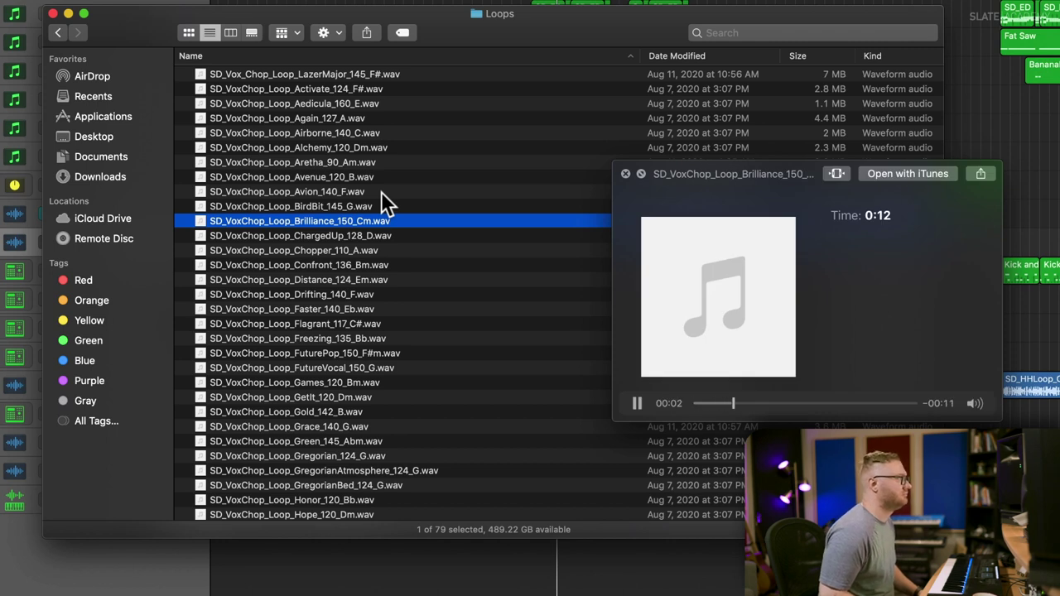
pyautogui.press('Down')
pyautogui.press('Down')
pyautogui.press('Down')
pyautogui.press('Down')
pyautogui.press('Down')
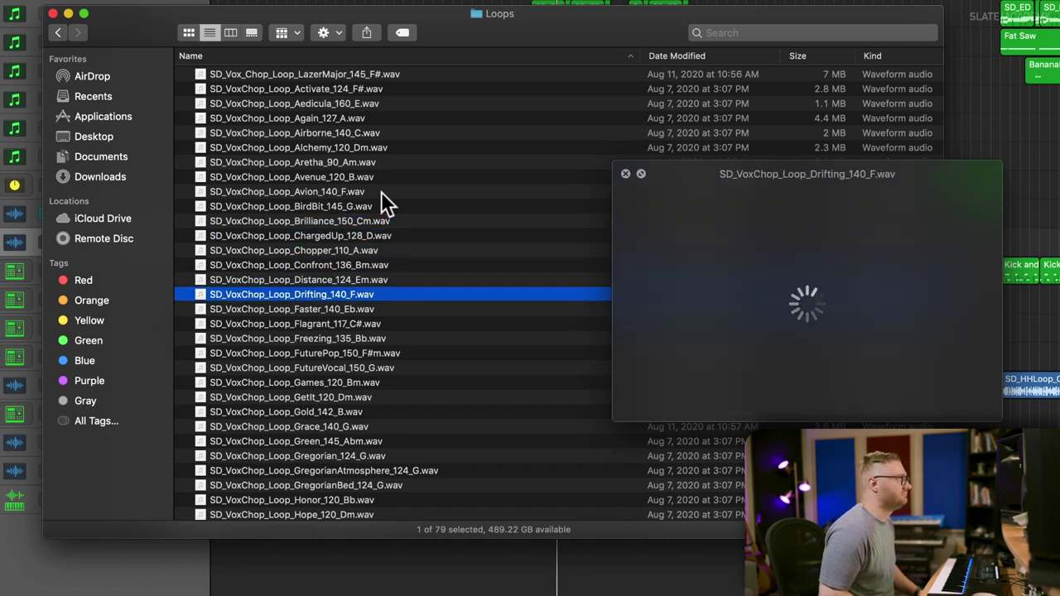
pyautogui.press('Down')
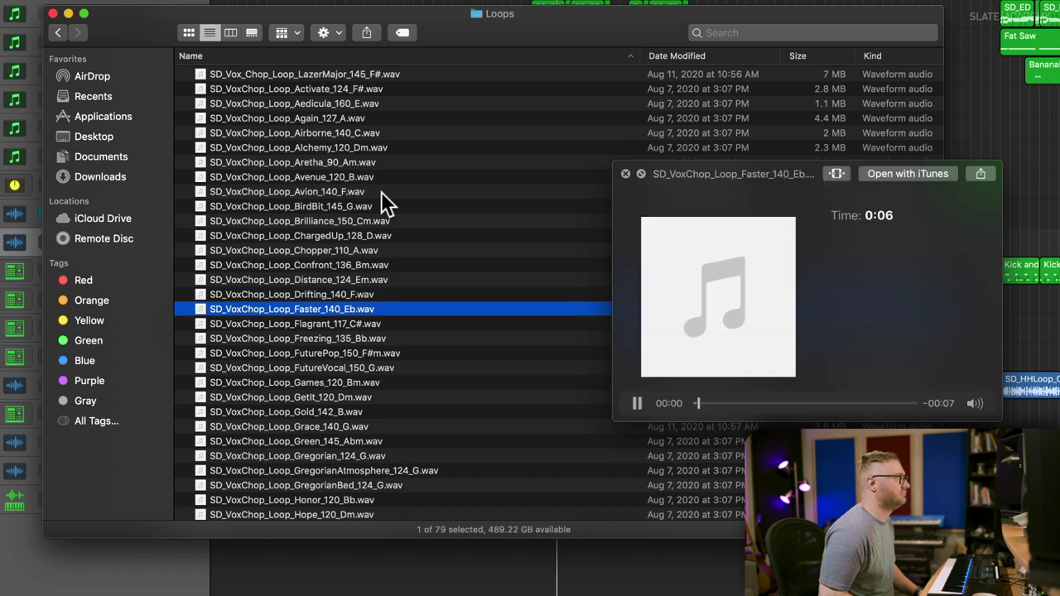
pyautogui.press('Down')
pyautogui.press('Down')
pyautogui.press('Down')
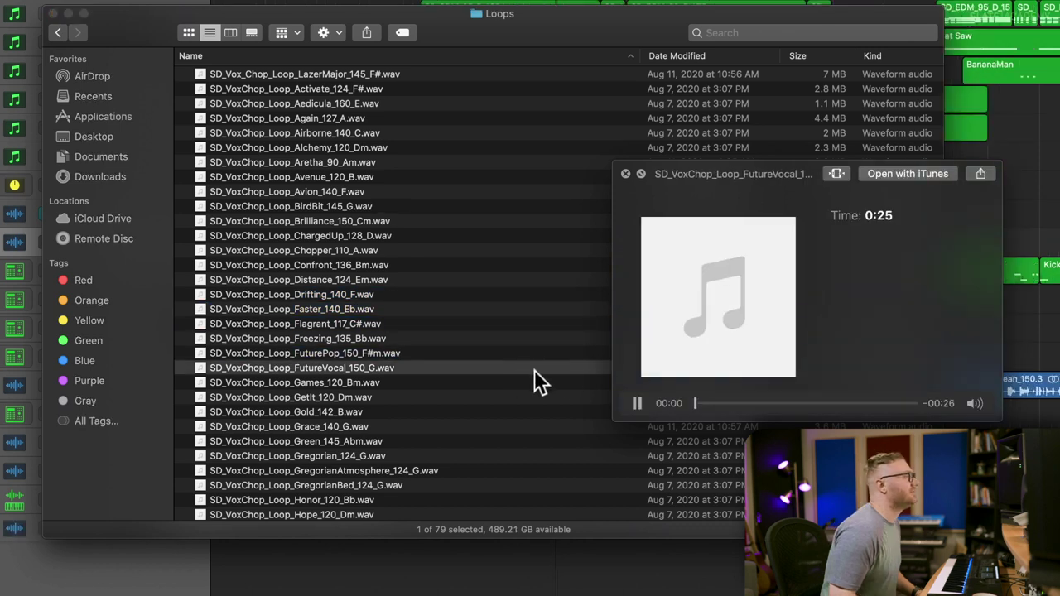
# - Continue previewing the vocal chop loops from Games_120_Bm down to Green_145_Abm
pyautogui.press('Down')
pyautogui.press('Down')
pyautogui.press('Down')
pyautogui.press('Down')
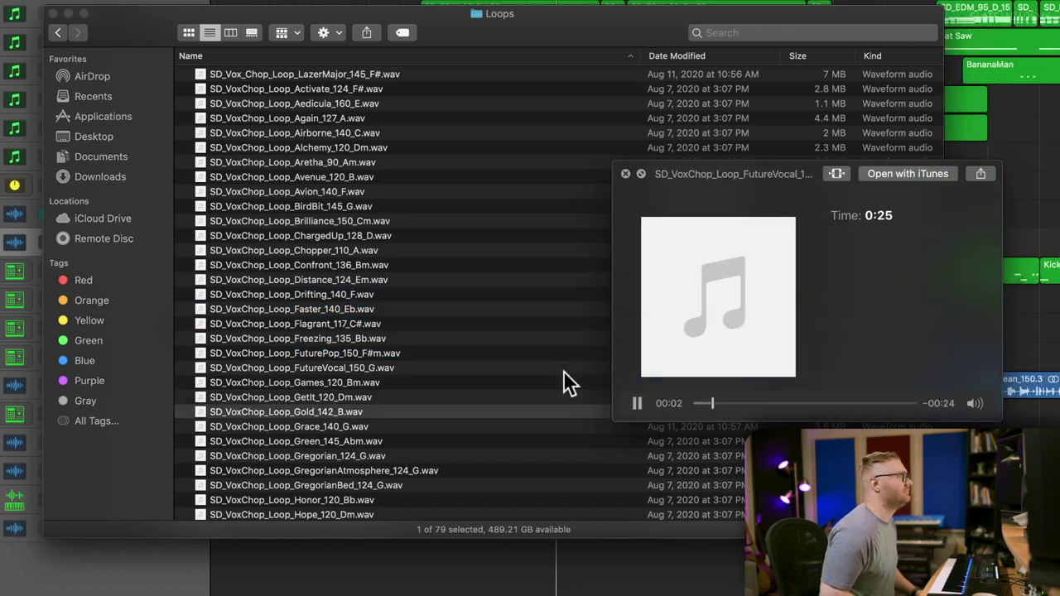
pyautogui.press('Down')
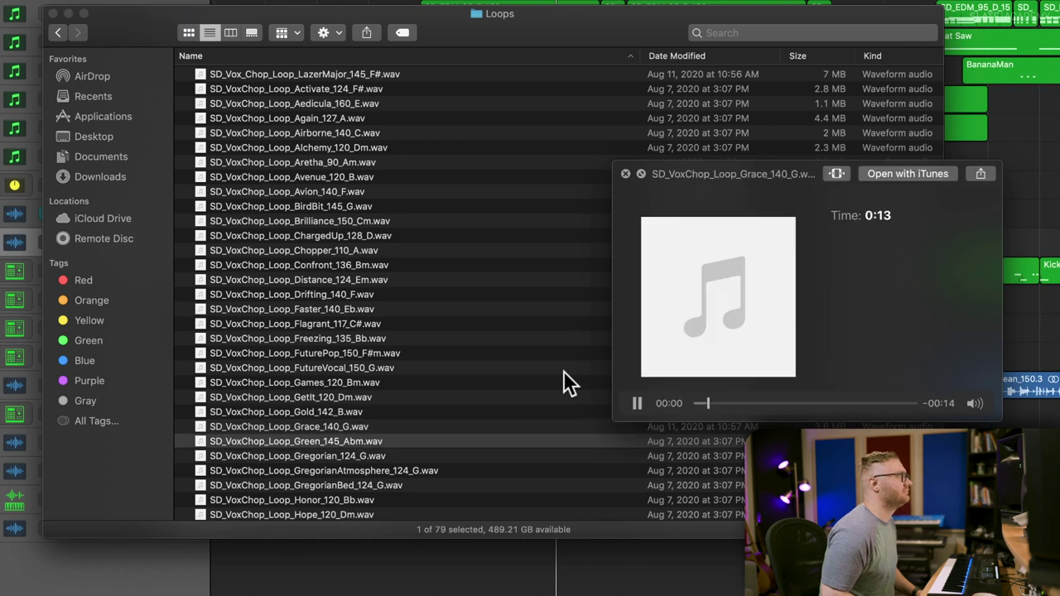
# - Add SD_VoxChop_Loop_Green_145_Abm.wav to the arrangement on a new track below the others, starting at the first drop
pyautogui.scroll(-5, 542, 384)
pyautogui.scroll(-2, 543, 385)
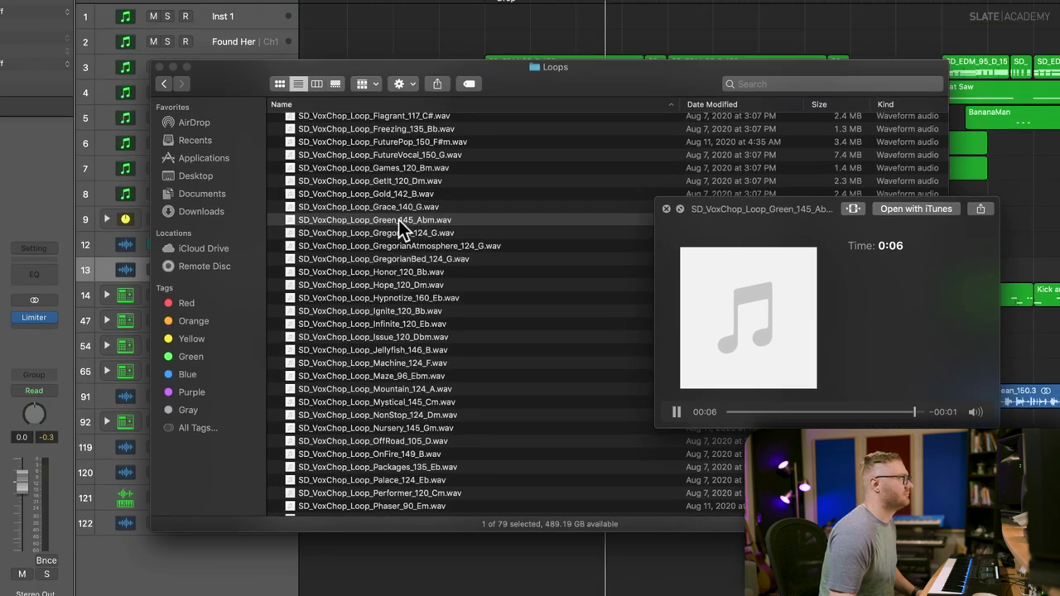
pyautogui.moveTo(322, 184); pyautogui.dragTo(527, 548)
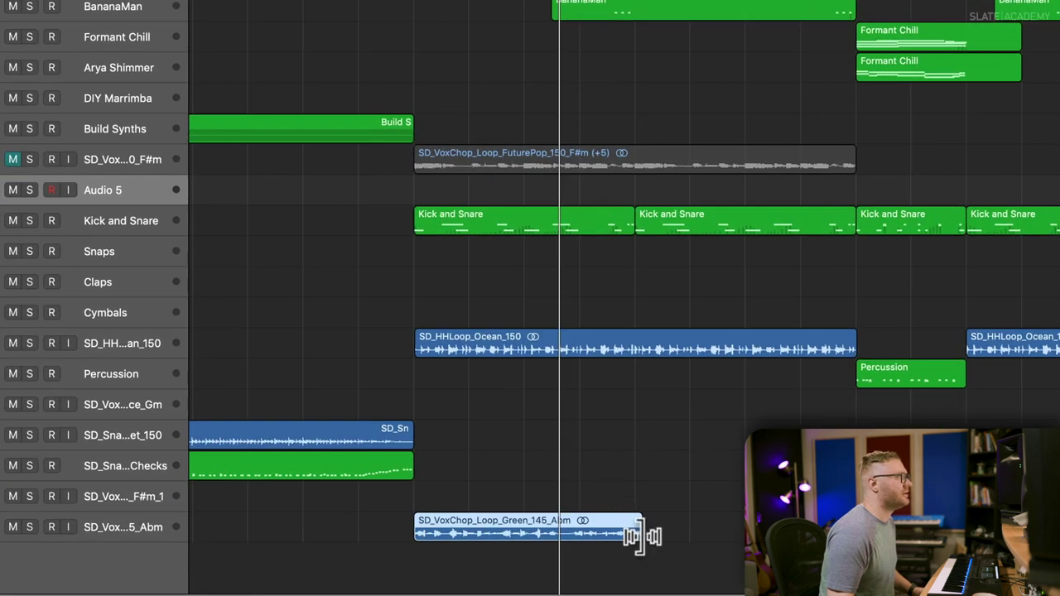
# - Trim the end of the Green vocal chop region to bar 37 and transpose it +3 with Flex & Follow on
pyautogui.moveTo(641, 536); pyautogui.dragTo(634, 540)
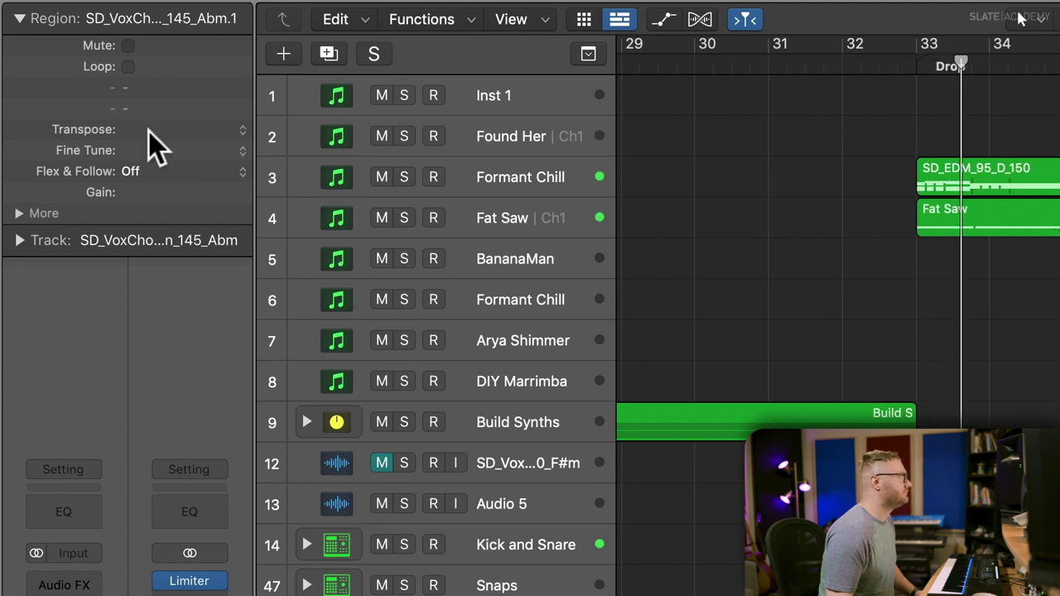
pyautogui.moveTo(141, 134)
pyautogui.mouseDown()
pyautogui.moveTo(147, 107)
pyautogui.moveTo(148, 133)
pyautogui.mouseUp()
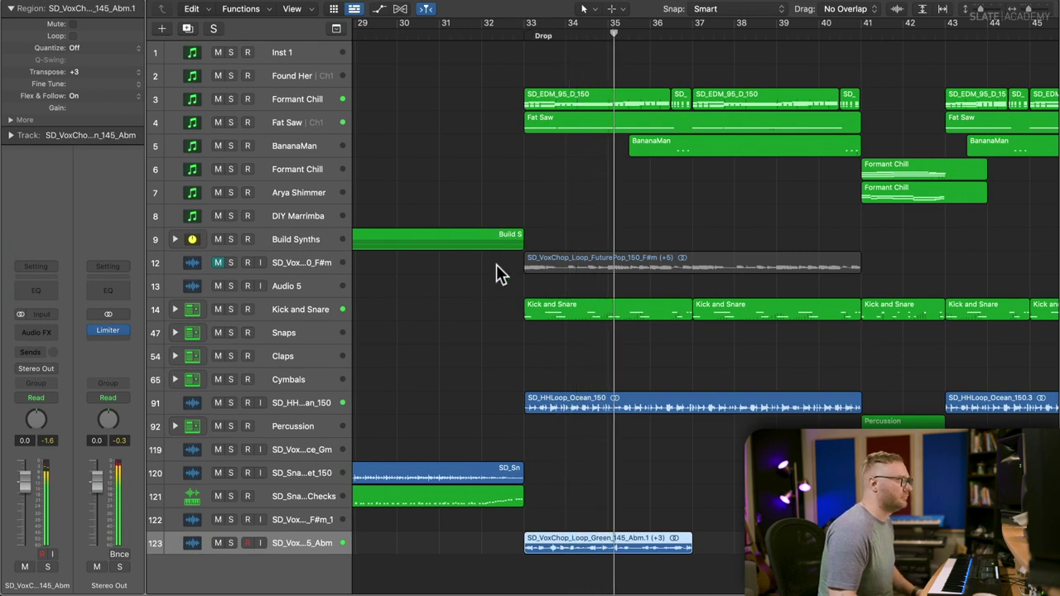
# - Nudge the Green vocal chop region slightly later so its start lines up with the hi-hat loop
pyautogui.scroll(-4, 629, 420)
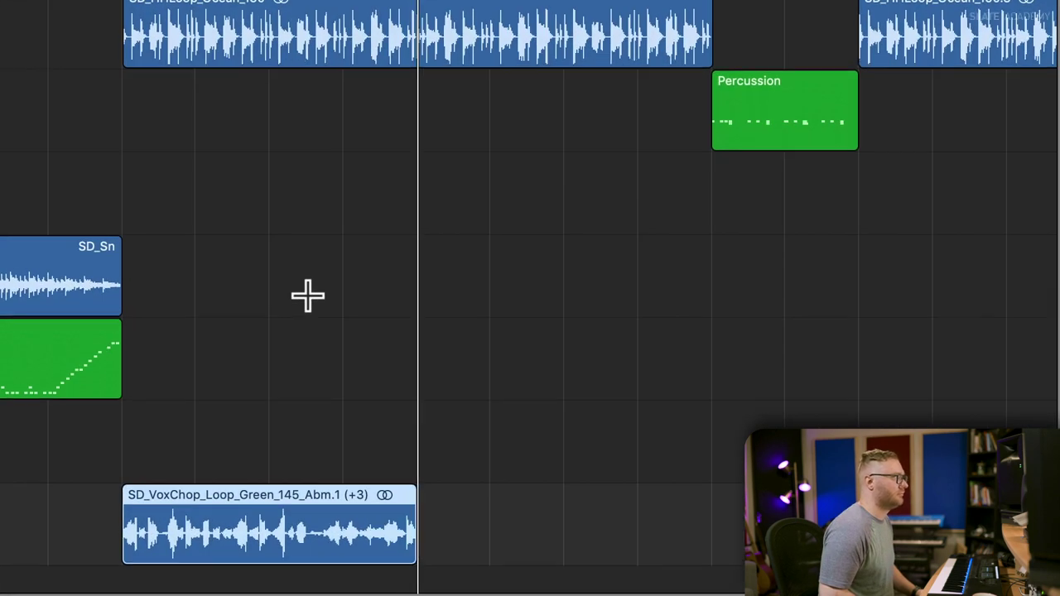
pyautogui.press('super+Right')
pyautogui.press('super+Right')
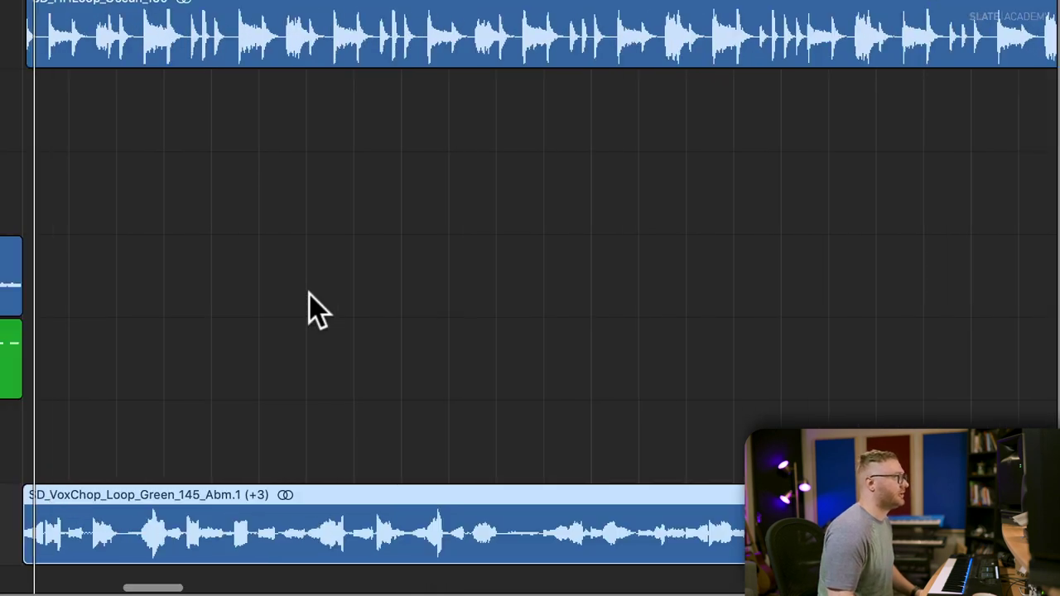
pyautogui.hscroll(-3, 309, 294)
pyautogui.press('super+Right')
pyautogui.press('super+Right')
pyautogui.moveTo(298, 498); pyautogui.dragTo(303, 497)
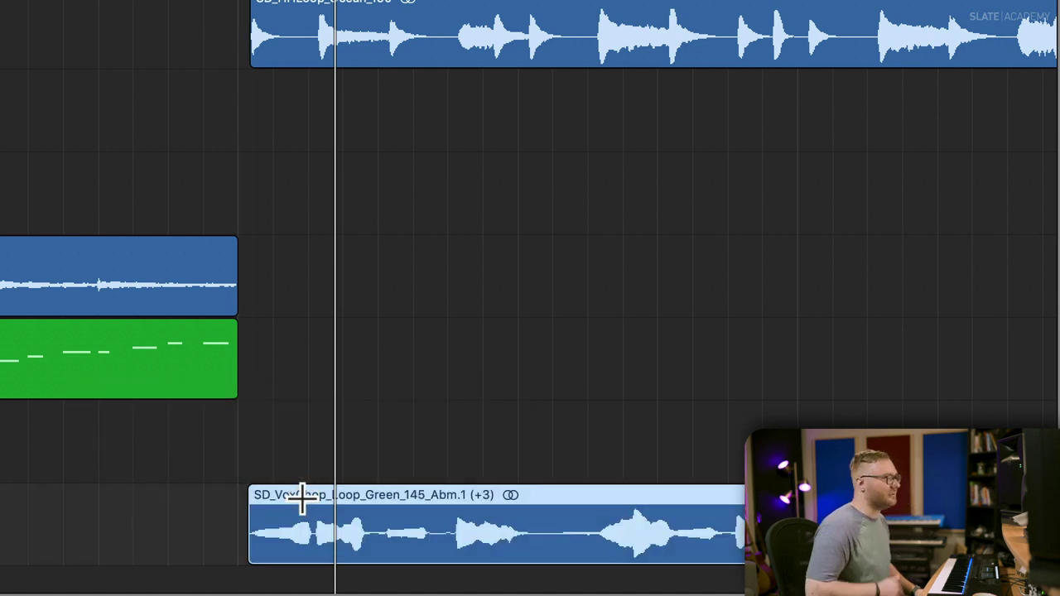
# - Play the drop and check the timing of the Green vocal chop against the hi-hat loop
pyautogui.press('space')
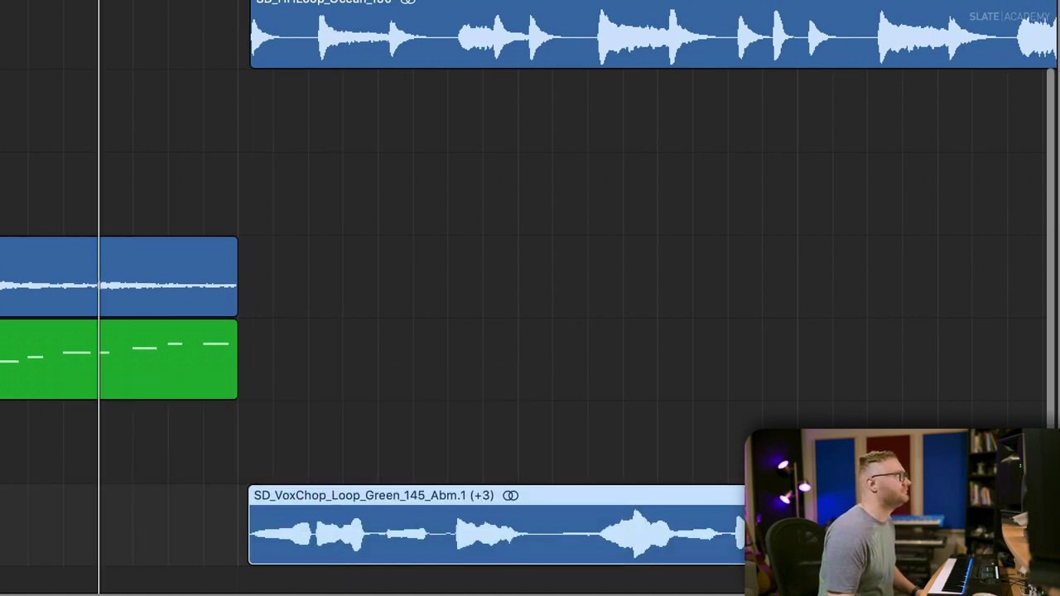
pyautogui.press('super+Right')
pyautogui.press('super+Left')
pyautogui.press('super+Left')
pyautogui.press('super+Left')
pyautogui.press('super+Left')
pyautogui.press('super+Left')
pyautogui.press('super+Left')
pyautogui.press('super+Left')
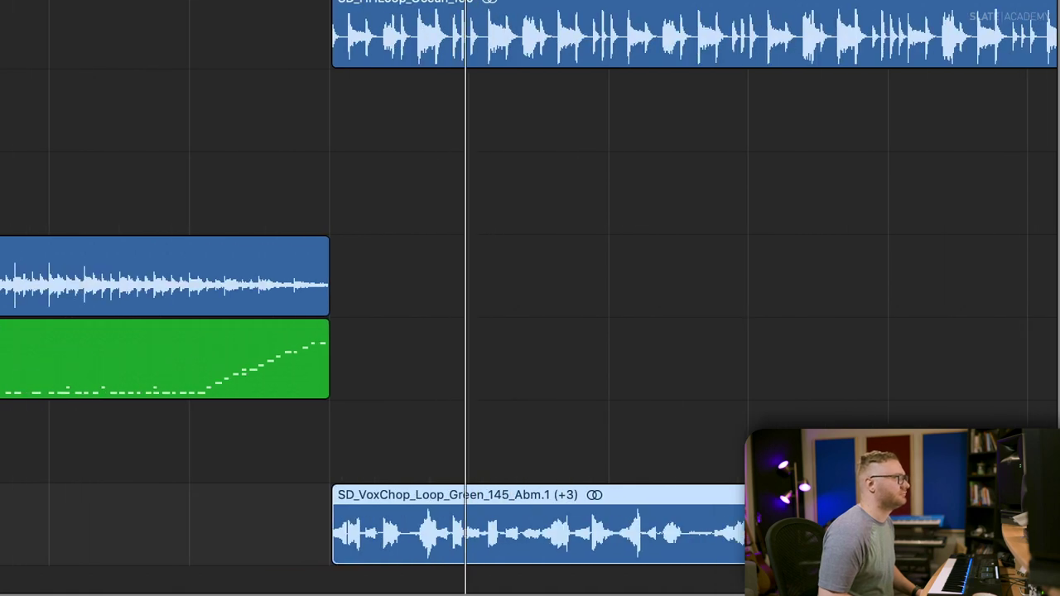
pyautogui.press('super+Right')
pyautogui.press('super+Right')
pyautogui.press('super+Right')
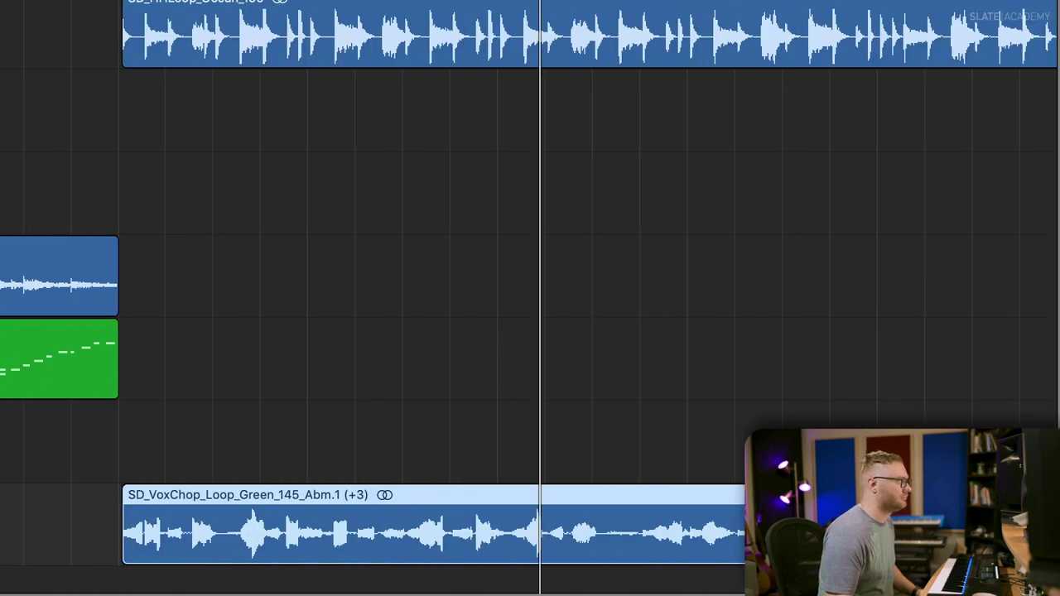
pyautogui.press('super+Right')
pyautogui.press('super+Left')
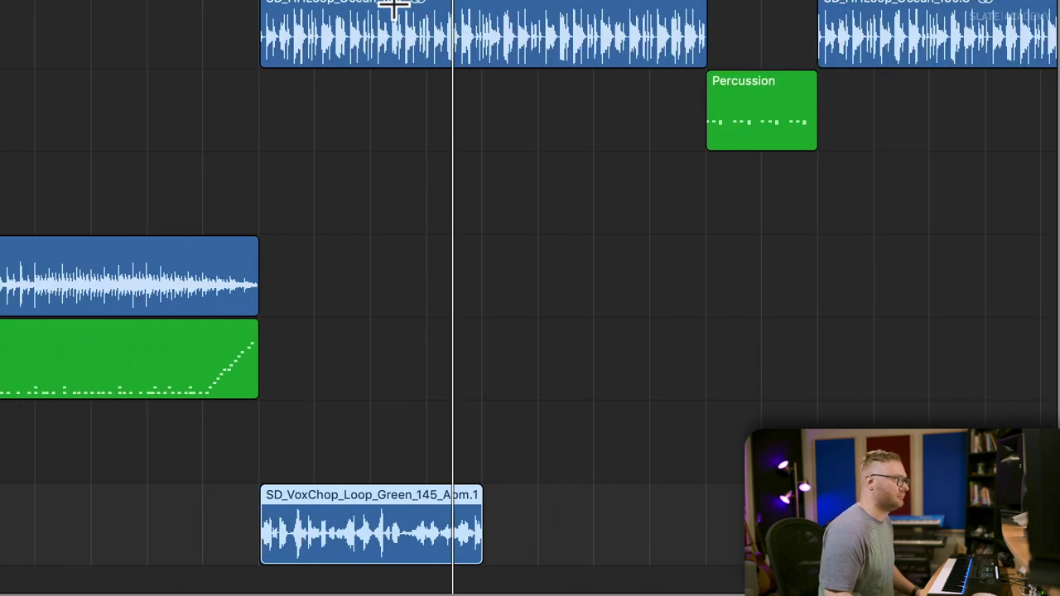
# - Repeat the Green vocal chop region end to end so four copies fill the whole drop
pyautogui.moveTo(343, 528); pyautogui.dragTo(734, 516)
pyautogui.press('super+Left')
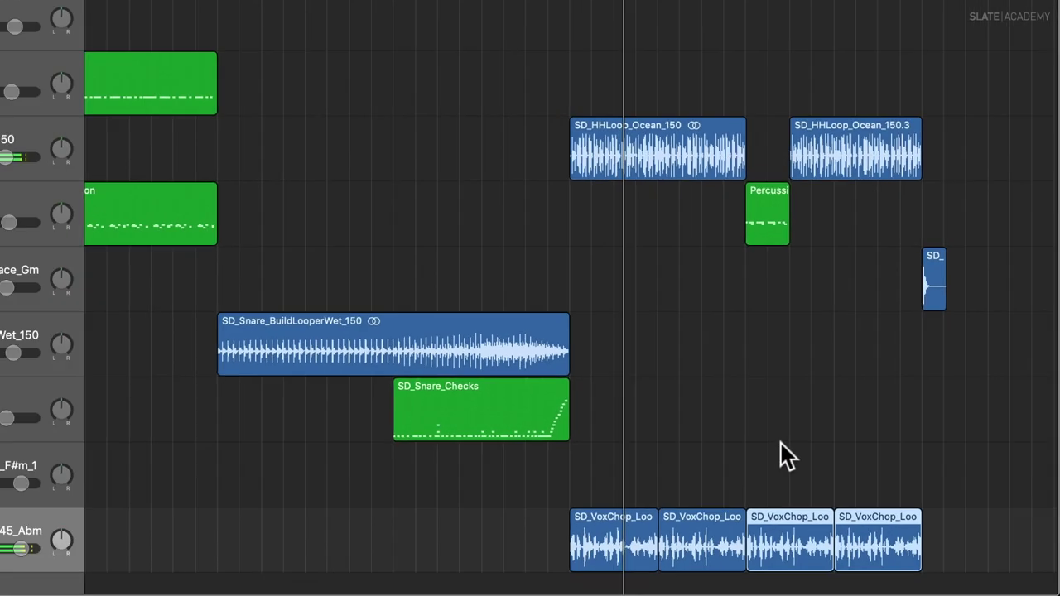
pyautogui.click(703, 328)
pyautogui.press('super+Right')
pyautogui.press('super+Right')
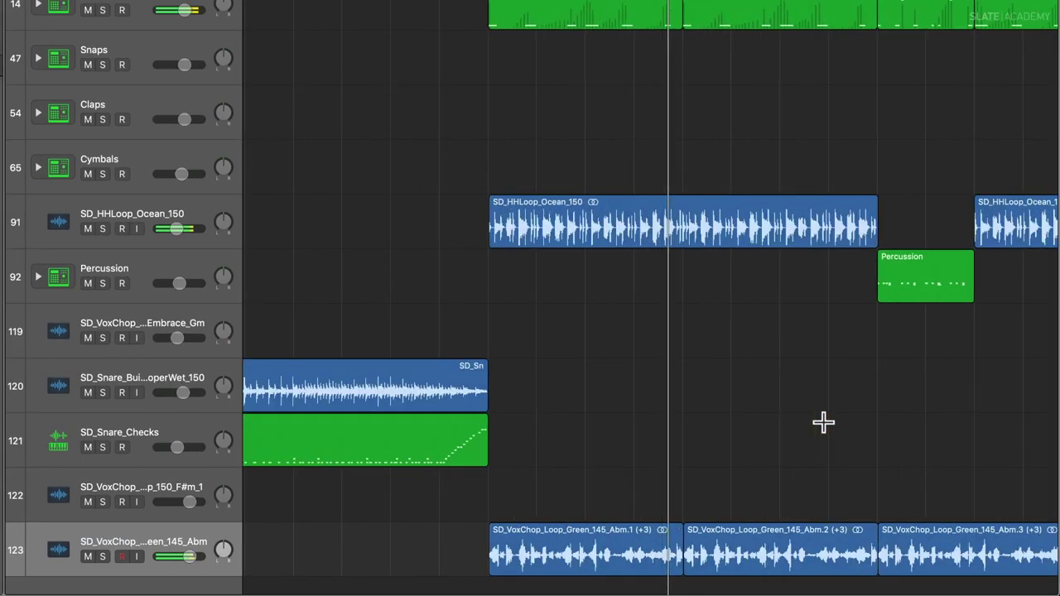
# - Move the FuturePop vocal chop track below the Green track, unmute it and mute the Green track for comparison
pyautogui.press('super+Up')
pyautogui.press('super+Up')
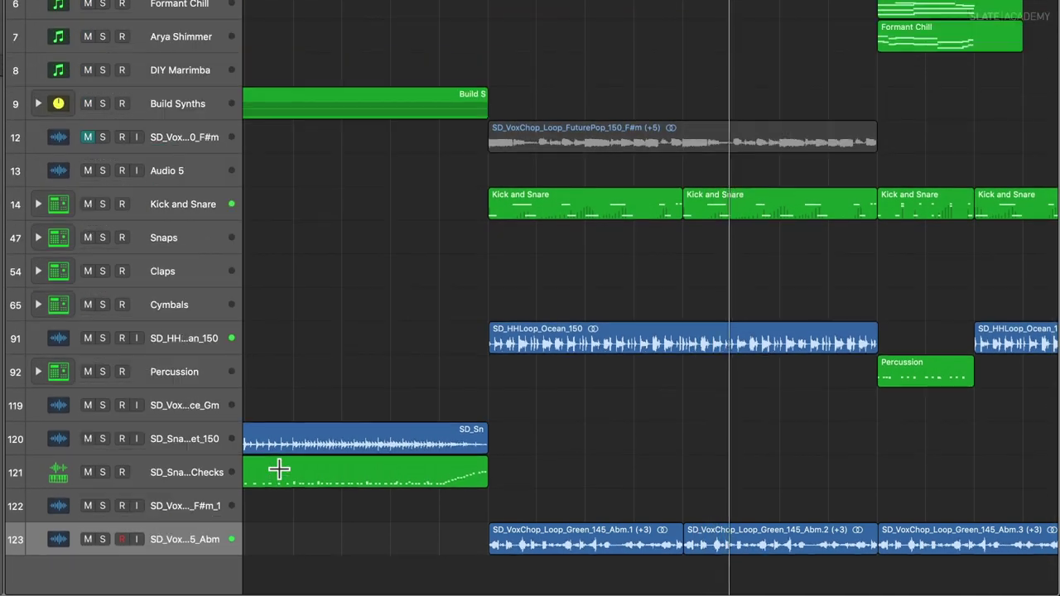
pyautogui.moveTo(176, 129); pyautogui.dragTo(190, 552)
pyautogui.click(88, 539)
pyautogui.click(88, 506)
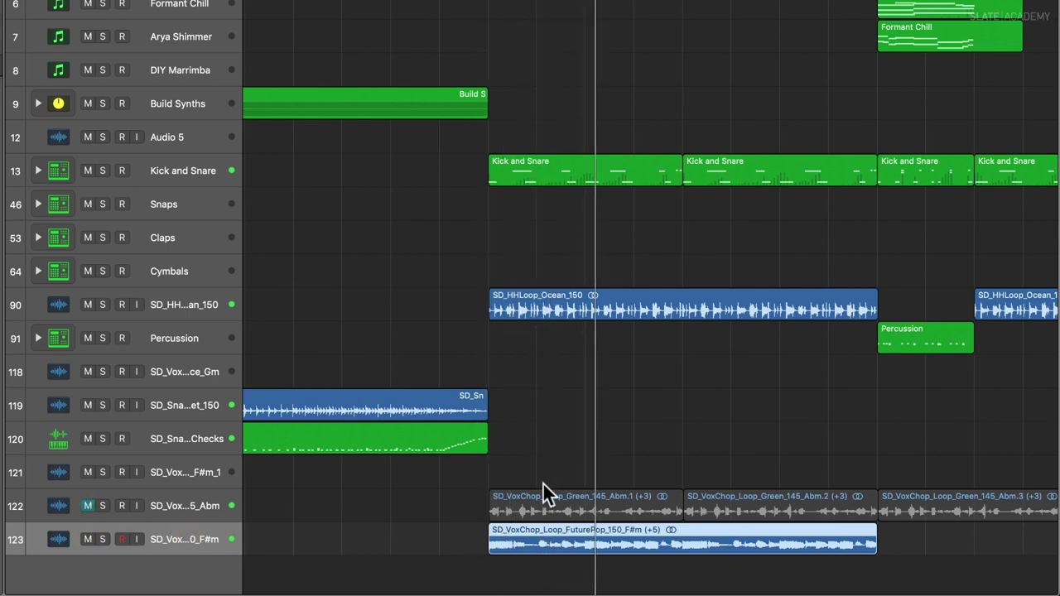
# - Mute the FuturePop vocal chop track, unmute the Green one and play the drop
pyautogui.press('super+Left')
pyautogui.press('super+Left')
pyautogui.press('super+Left')
pyautogui.press('super+Up')
pyautogui.press('super+Up')
pyautogui.press('super+Up')
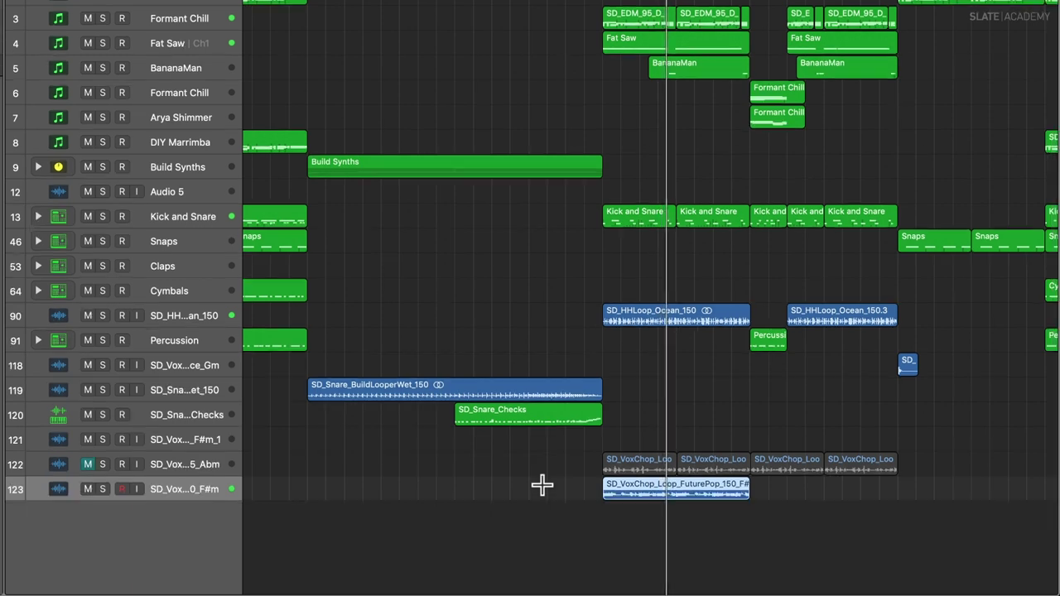
pyautogui.click(88, 489)
pyautogui.click(88, 464)
pyautogui.press('space')
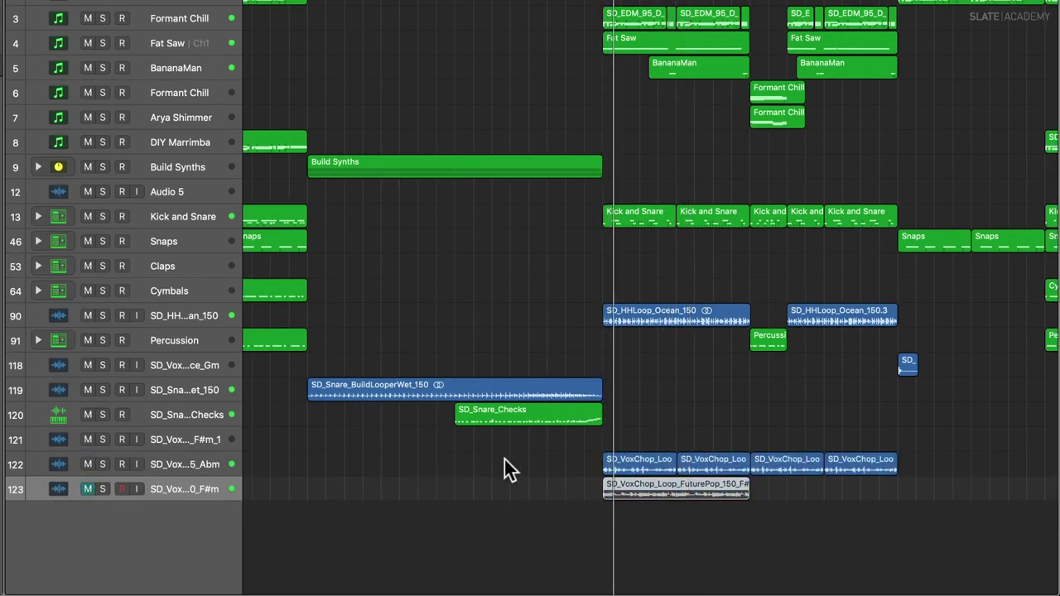
# - Delete the muted FuturePop vocal chop region and its track
pyautogui.press('super+Down')
pyautogui.press('super+Down')
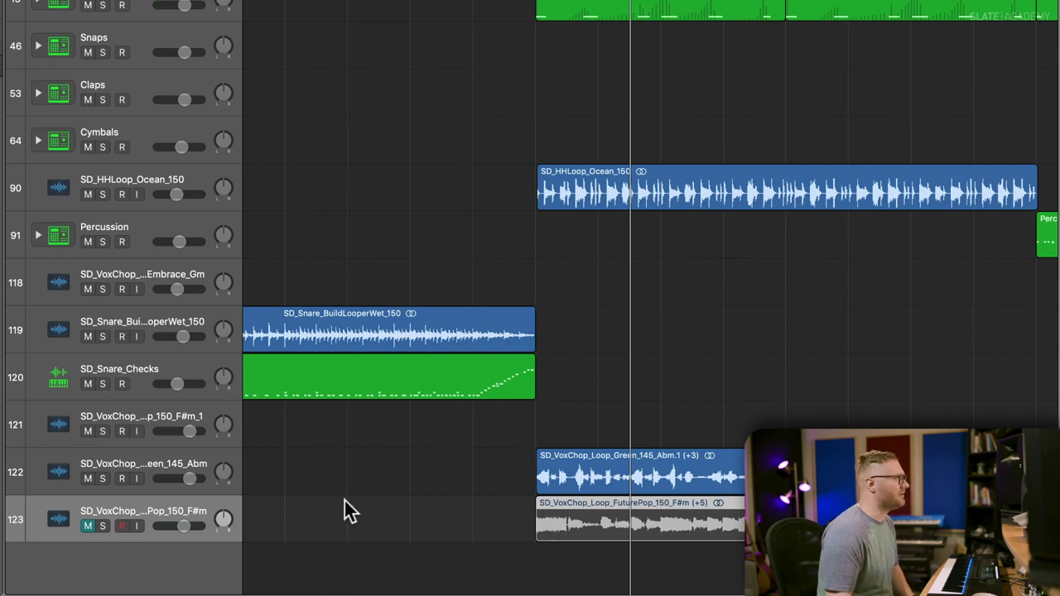
pyautogui.press('BackSpace')
pyautogui.click(193, 506)
pyautogui.press('BackSpace')
# - Play the first Green vocal chop region from the start of the drop and examine its waveform closely
pyautogui.press('super+Down')
pyautogui.press('super+Down')
pyautogui.press('super+Down')
pyautogui.press('super+Down')
pyautogui.press('super+Down')
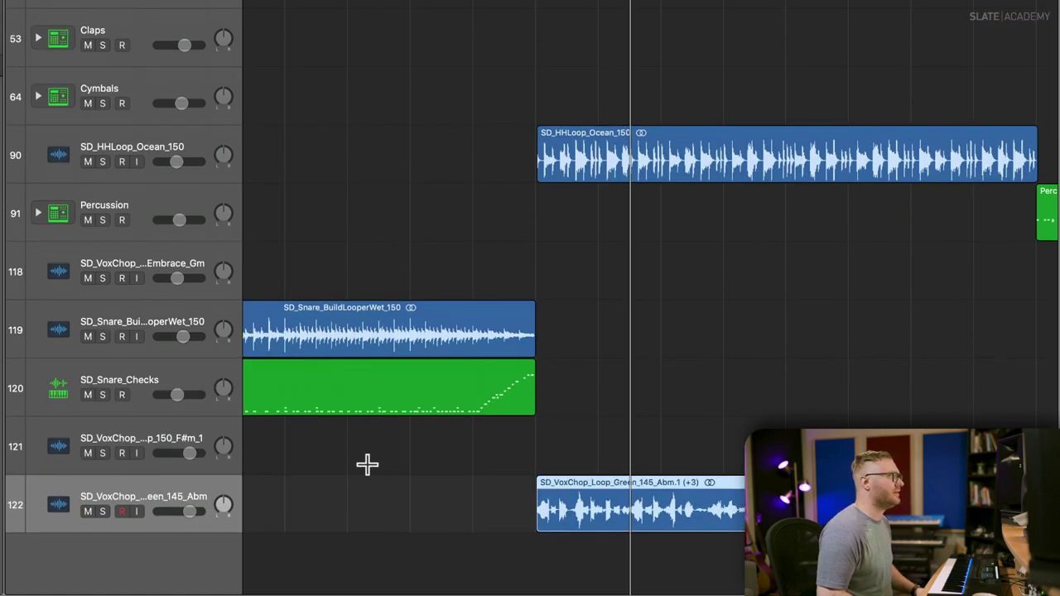
pyautogui.press('super+Right')
pyautogui.press('super+Right')
pyautogui.hscroll(-3, 412, 468)
pyautogui.scroll(-2, 425, 473)
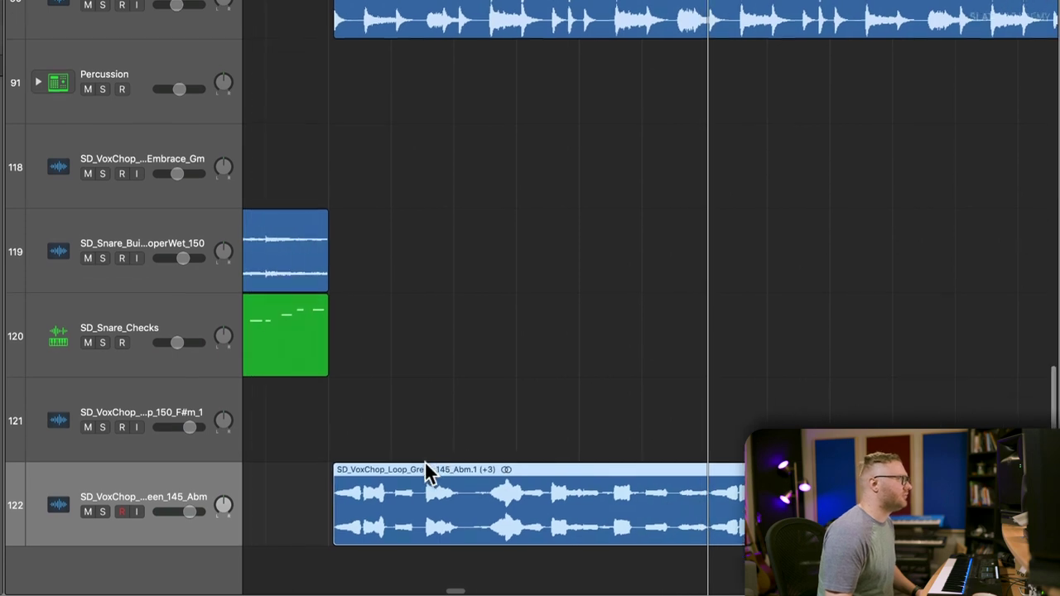
pyautogui.click(329, 2)
pyautogui.press('space')
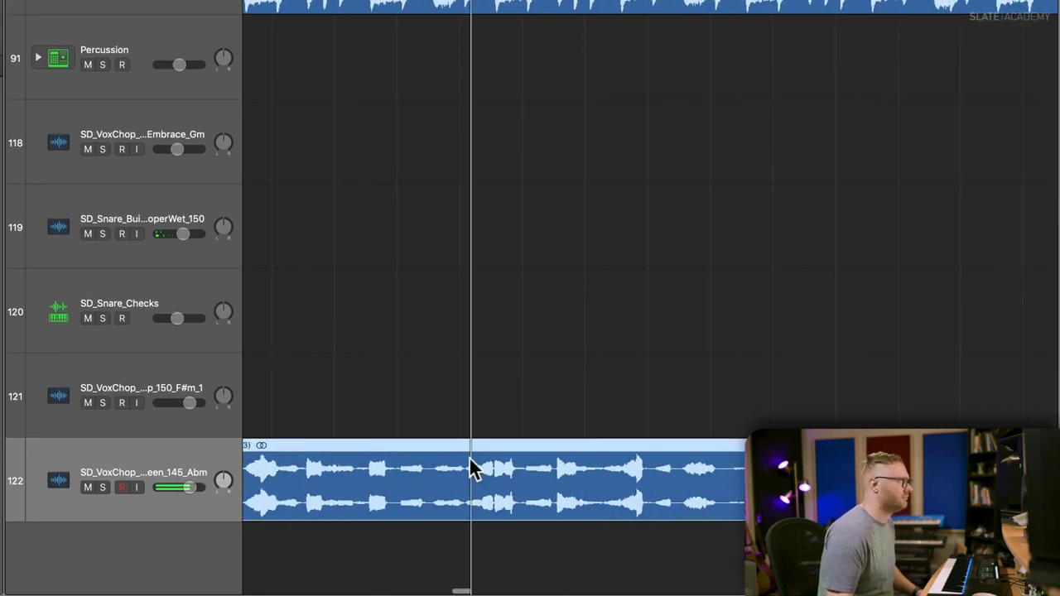
# - Cut out and delete the two beats before bar 35 in the first Green vocal chop region
pyautogui.moveTo(457, 495); pyautogui.dragTo(576, 499)
pyautogui.click(498, 440)
pyautogui.press('space')
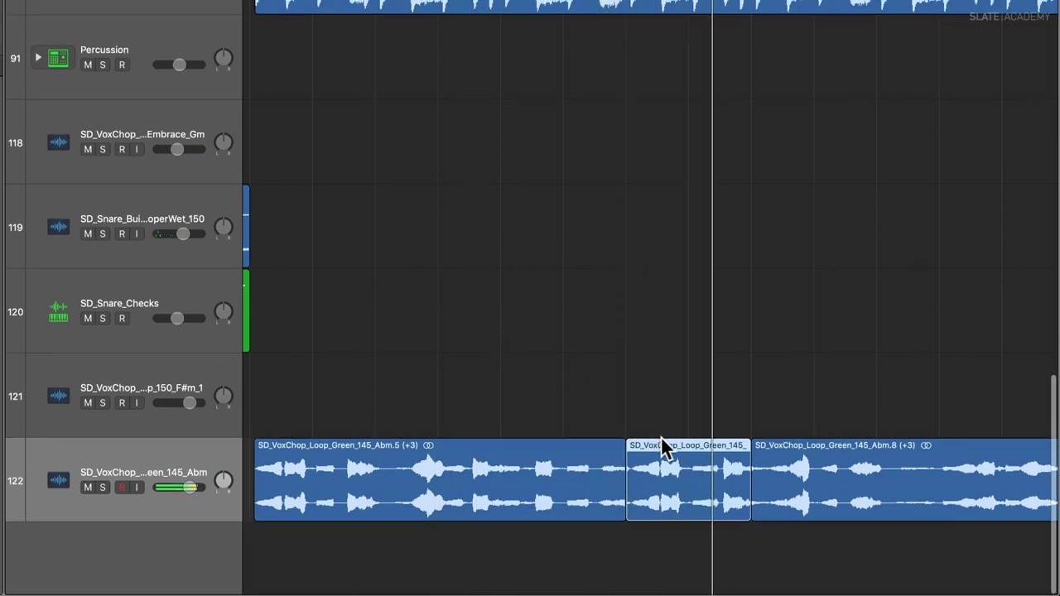
pyautogui.click(660, 444)
pyautogui.press('space')
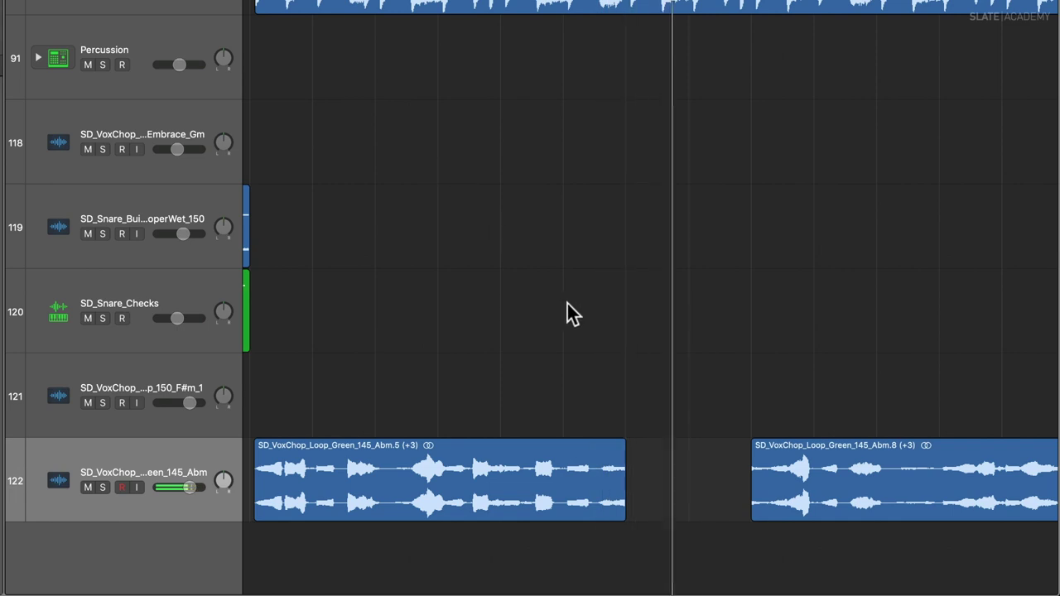
# - Add a short fade-in to the Green chop region at bar 35 and delete its section from bar 36 to bar 37
pyautogui.hscroll(7, 565, 308)
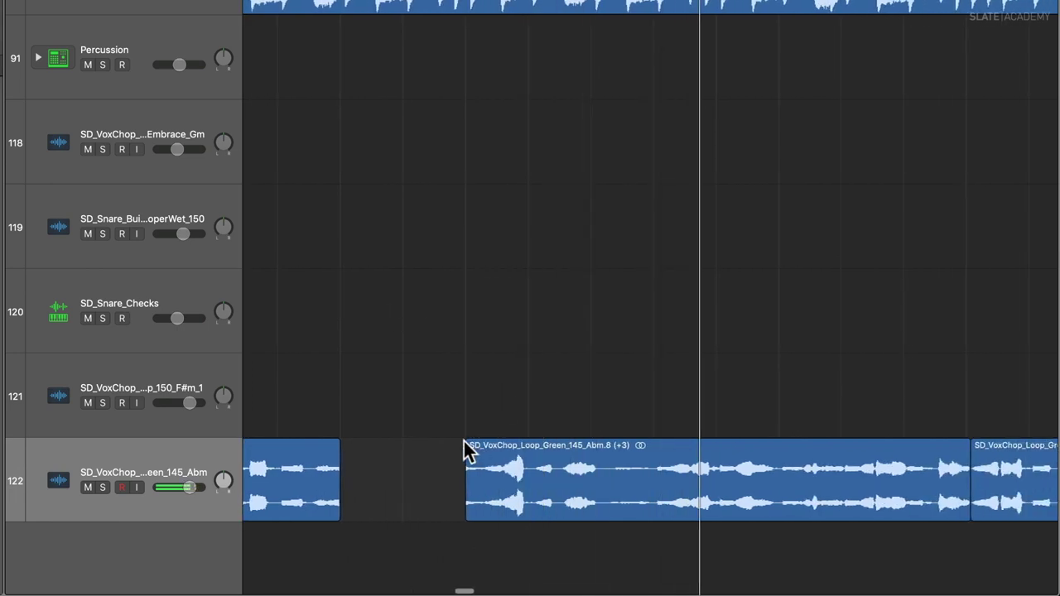
pyautogui.click(470, 441)
pyautogui.click(391, 507)
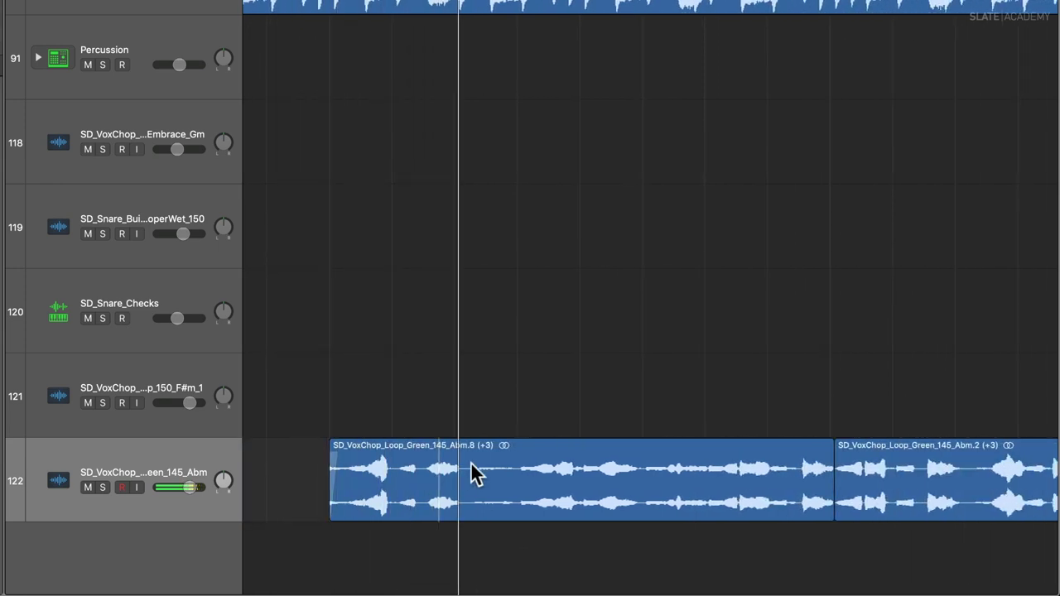
pyautogui.click(580, 491)
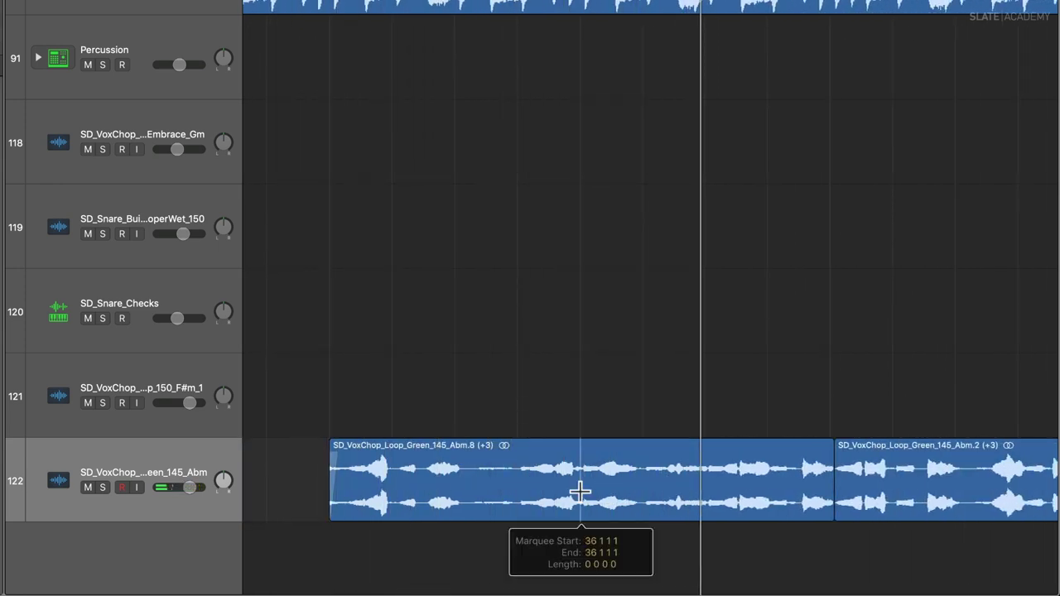
pyautogui.moveTo(580, 492); pyautogui.dragTo(828, 487)
pyautogui.press('Delete')
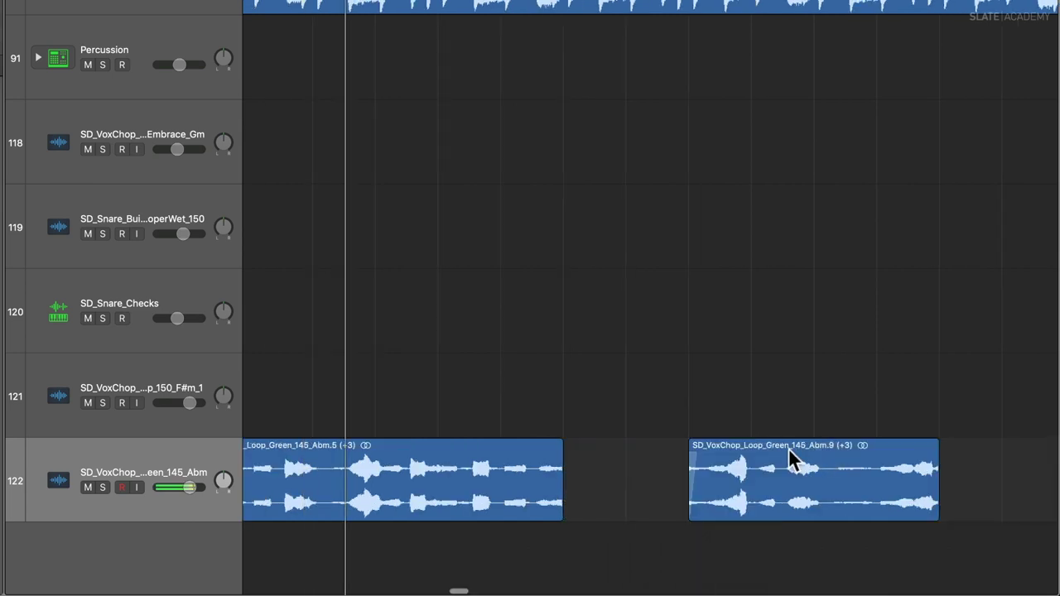
# - Split the Green chop at bar 35 in half and copy its second half to bar 36
pyautogui.press('super+Left')
pyautogui.press('super+Up')
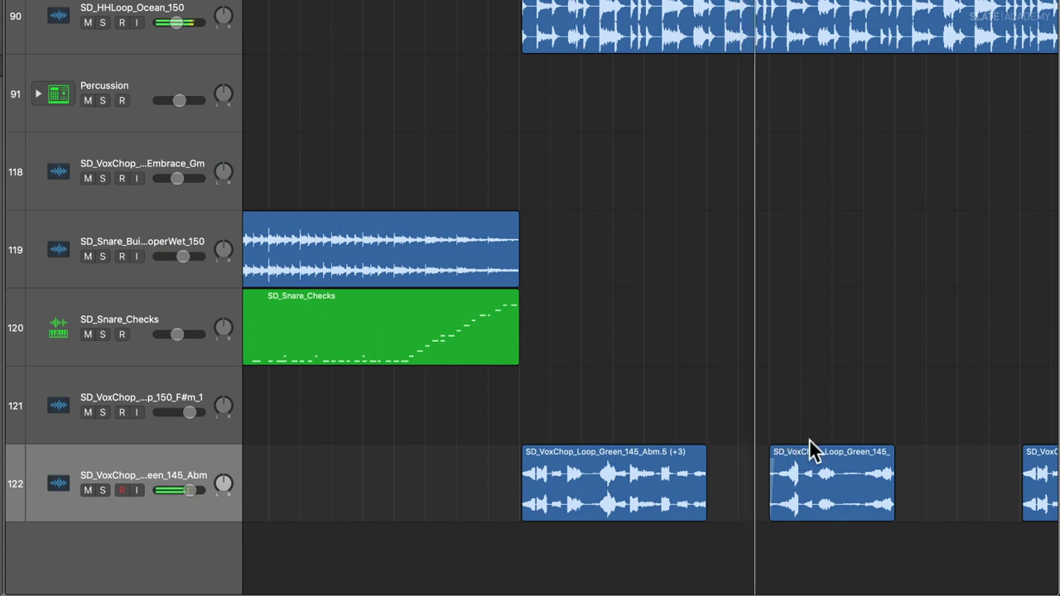
pyautogui.hscroll(5, 812, 447)
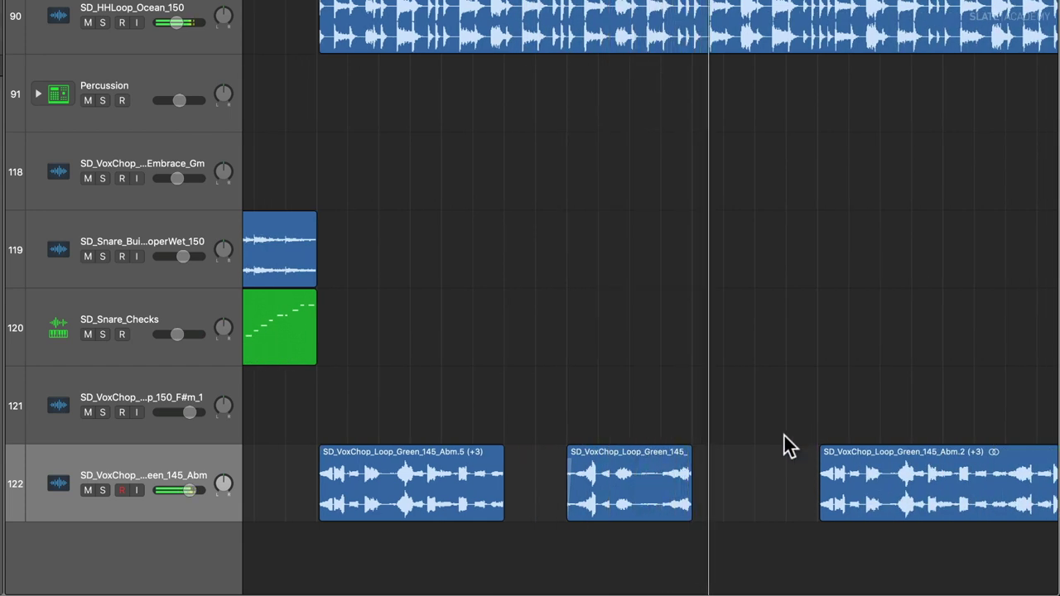
pyautogui.doubleClick(632, 488)
pyautogui.moveTo(650, 473); pyautogui.dragTo(713, 468)
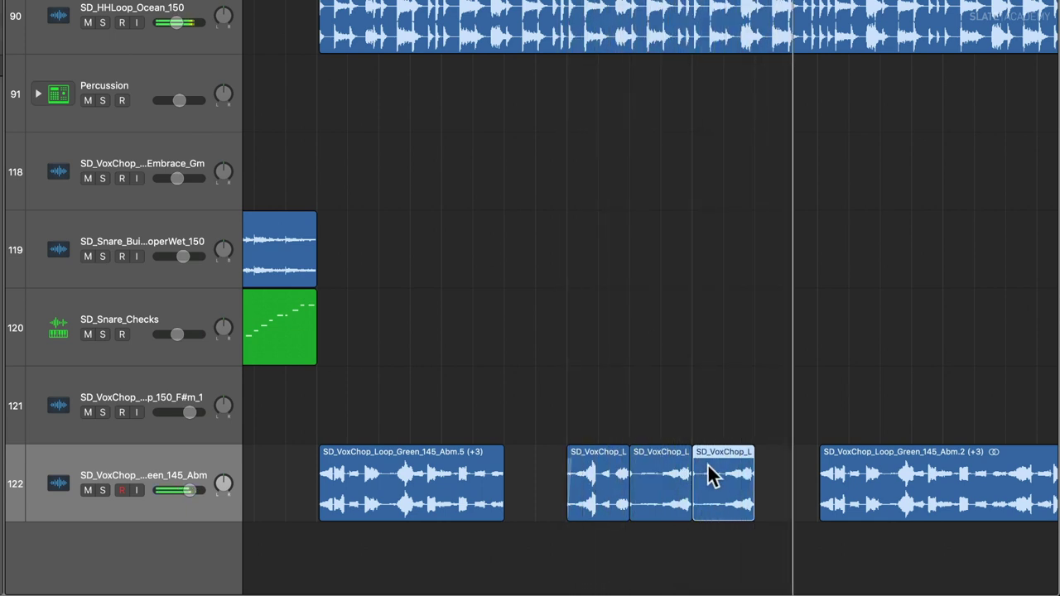
# - Split the copied chop at bar 36 after one beat, delete its second half and listen to the result
pyautogui.keyDown('super'); pyautogui.doubleClick(720, 492); pyautogui.keyUp('super')
pyautogui.moveTo(729, 459); pyautogui.dragTo(704, 479)
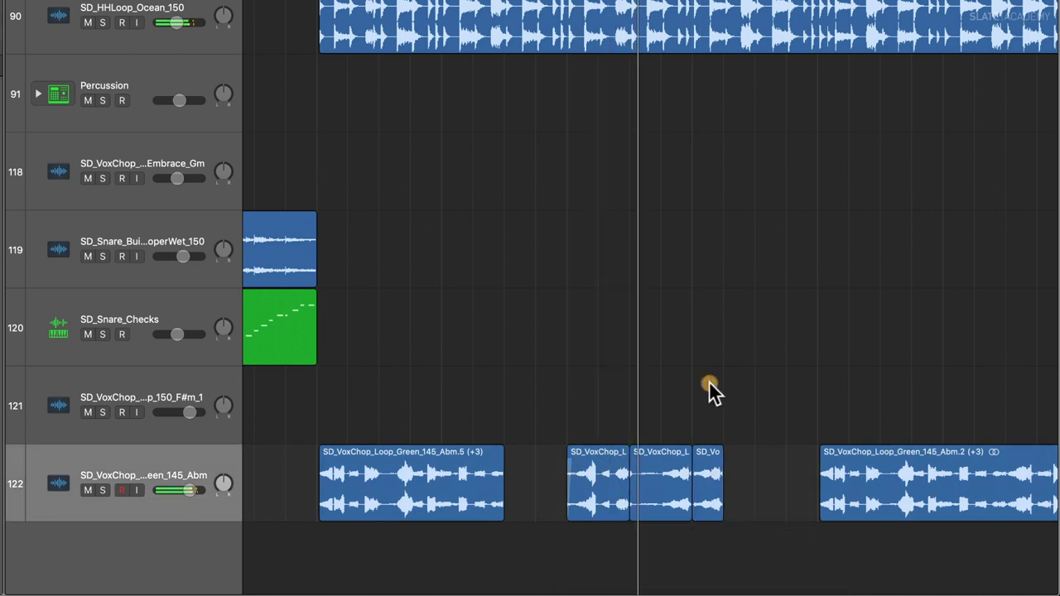
pyautogui.press('super+Left')
pyautogui.press('super+Right')
pyautogui.press('super+Left')
pyautogui.press('super+Left')
pyautogui.press('super+Left')
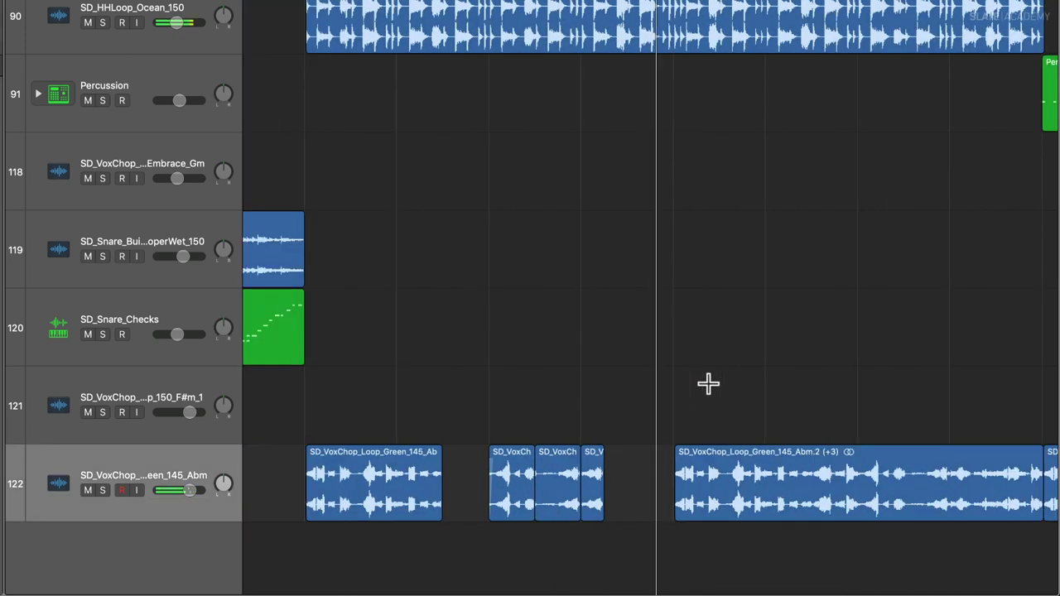
pyautogui.press('space')
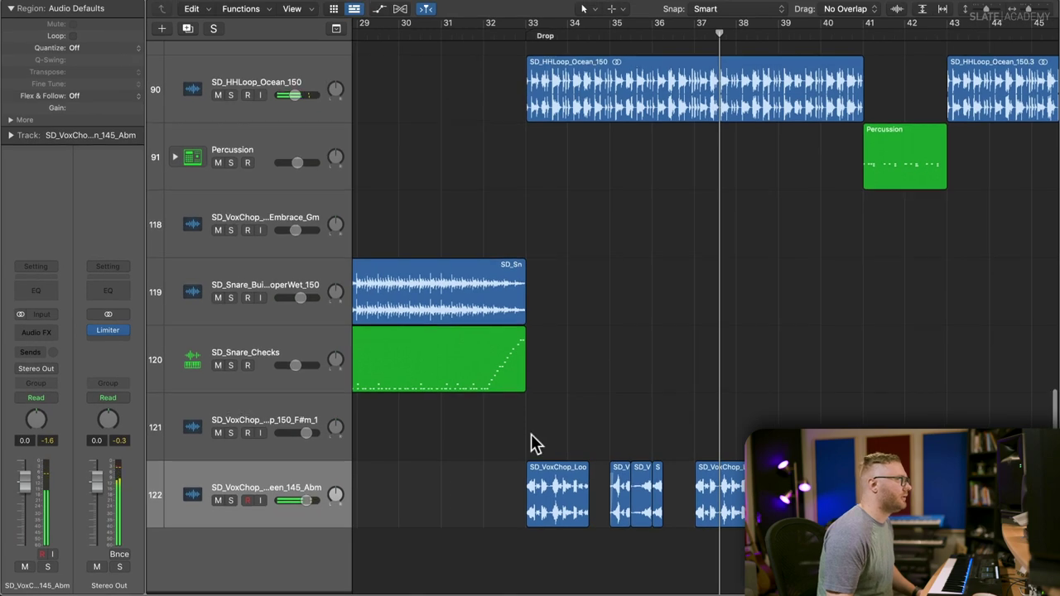
# - Switch to Finder and preview the Mystical_145_Cm, Nursery_145_Gm and OnFire_149_B vocal chop loops
pyautogui.press('super+Tab')
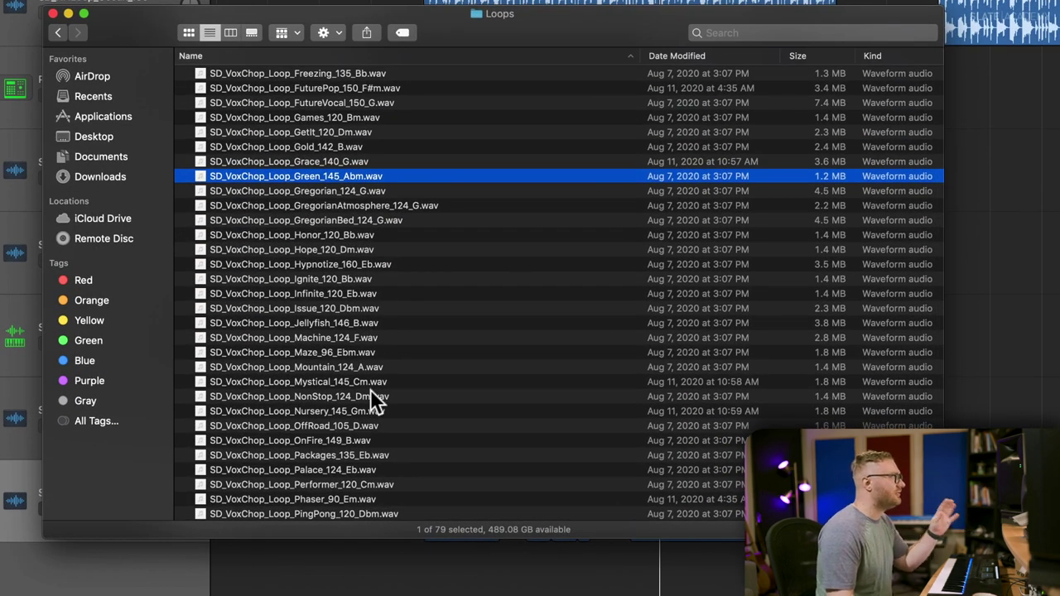
pyautogui.click(371, 391)
pyautogui.click(371, 379)
pyautogui.press('space')
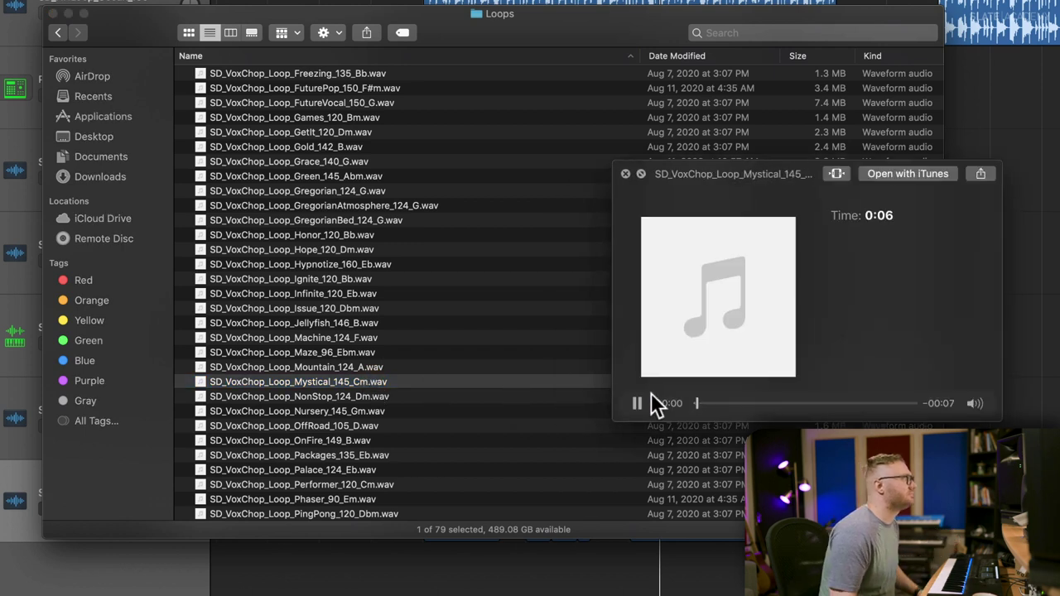
pyautogui.scroll(-5, 448, 391)
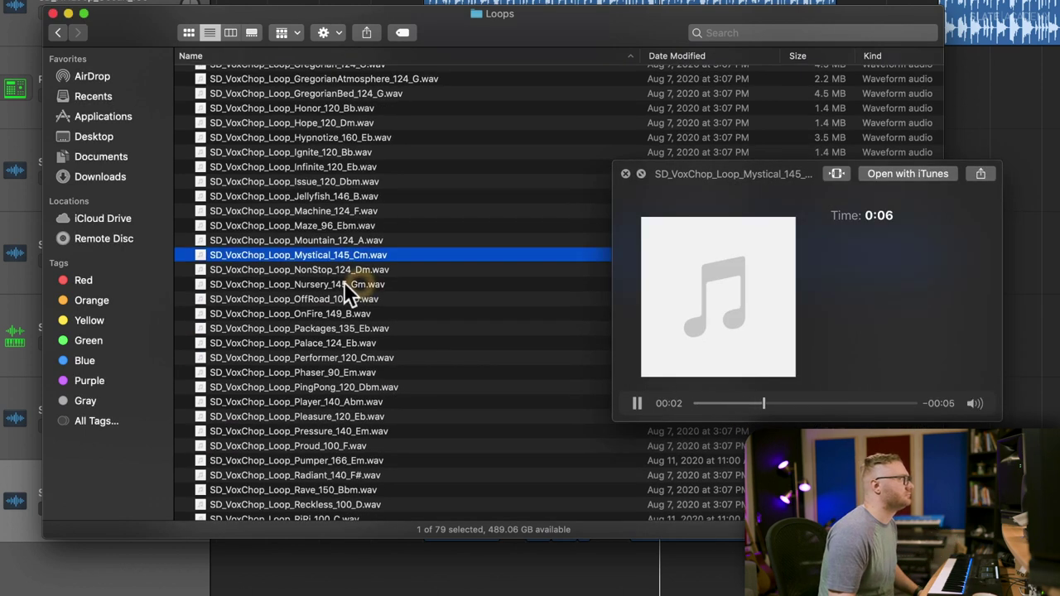
pyautogui.click(373, 283)
pyautogui.click(382, 314)
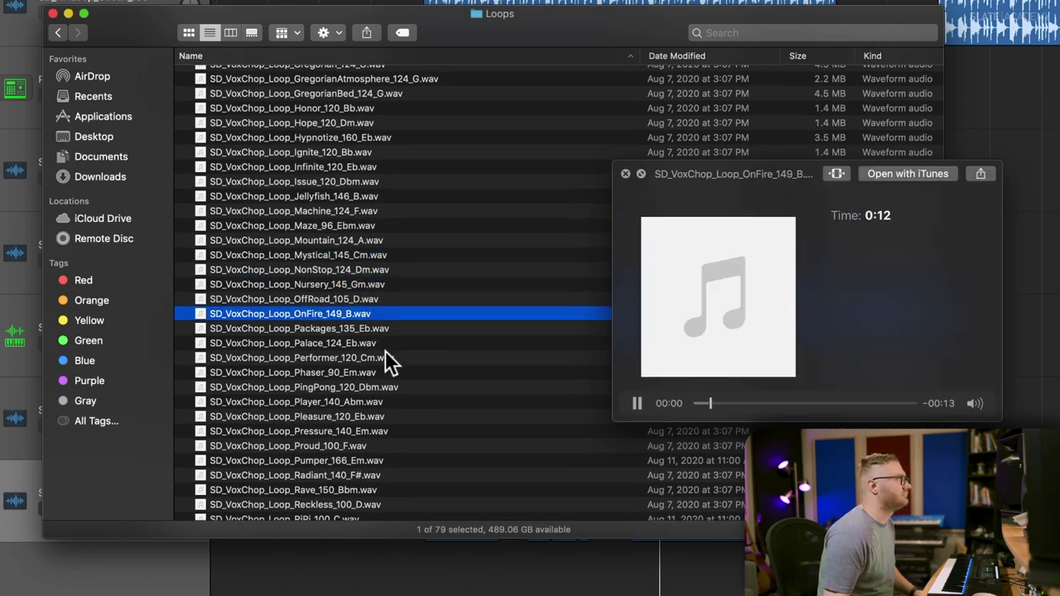
# - Preview the Pressure_140_Em, Player_140_Abm and Rave_150_Bbm vocal chop loops
pyautogui.press('space')
pyautogui.scroll(-3, 368, 315)
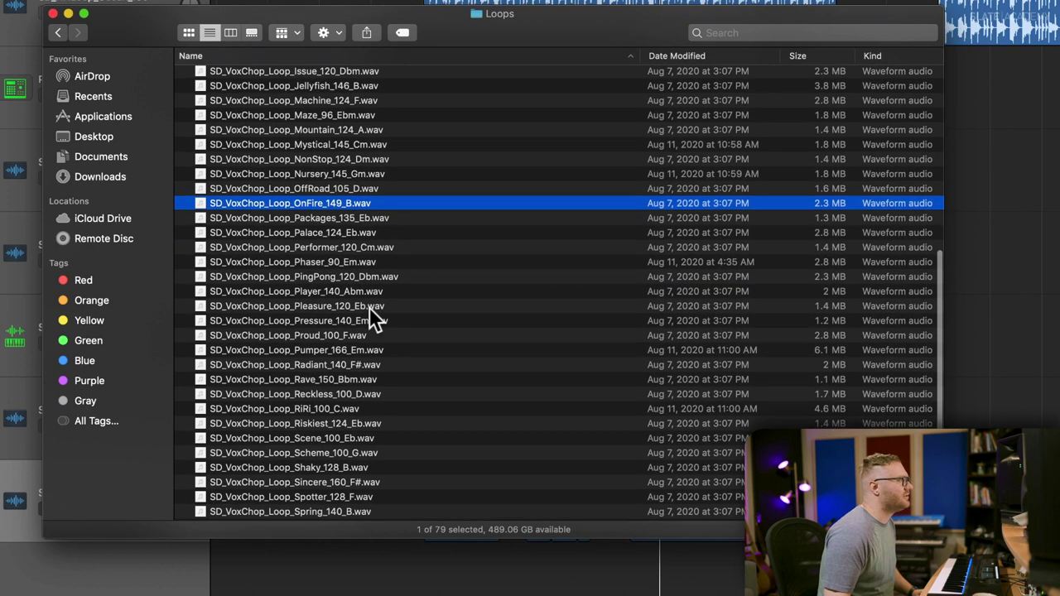
pyautogui.click(365, 319)
pyautogui.press('space')
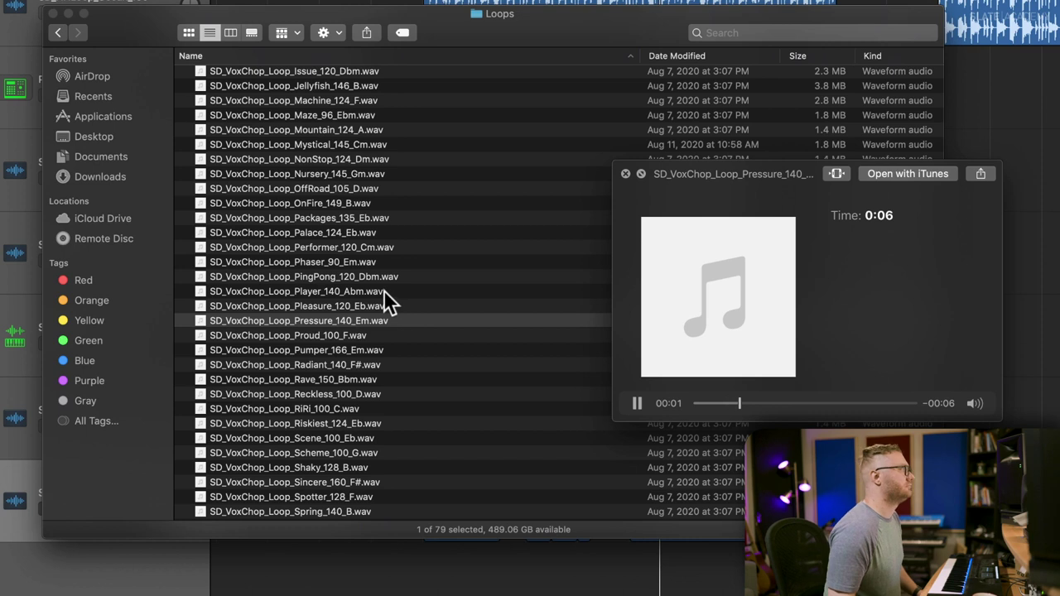
pyautogui.click(362, 292)
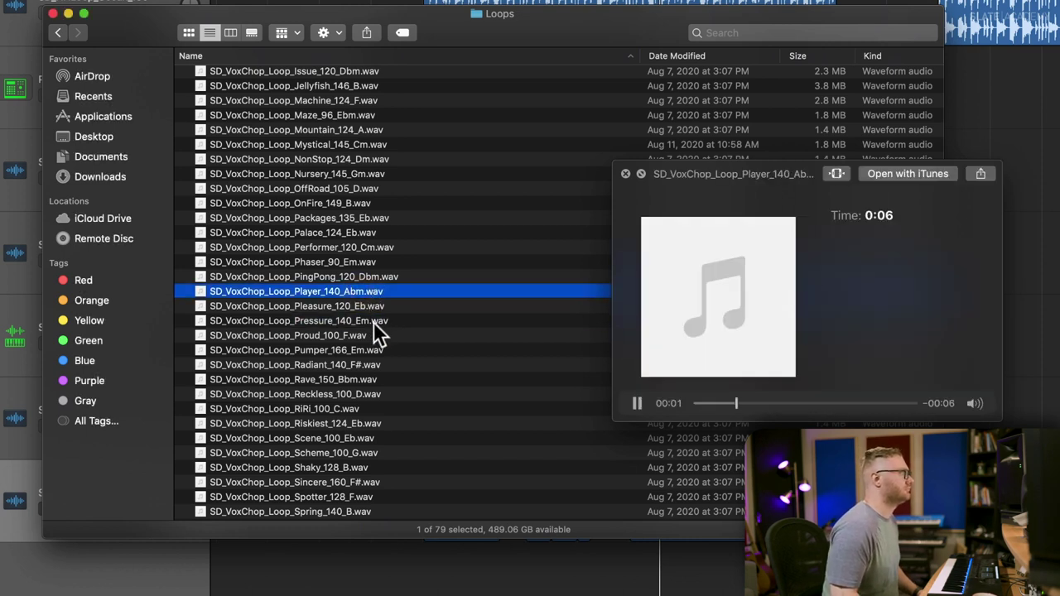
pyautogui.click(375, 379)
pyautogui.scroll(-3, 406, 347)
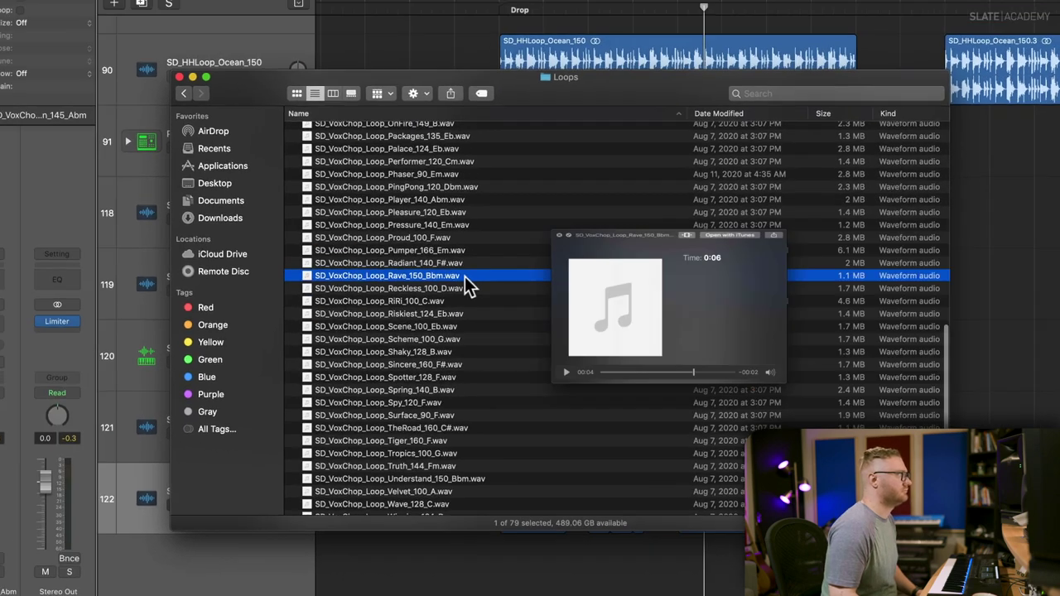
# - Place the Rave_150_Bbm loop on a new track below the Green chop track, starting at bar 33
pyautogui.moveTo(390, 244); pyautogui.dragTo(523, 576)
pyautogui.press('super+Right')
pyautogui.press('super+Right')
pyautogui.press('super+Right')
pyautogui.press('super+Right')
pyautogui.press('super+Right')
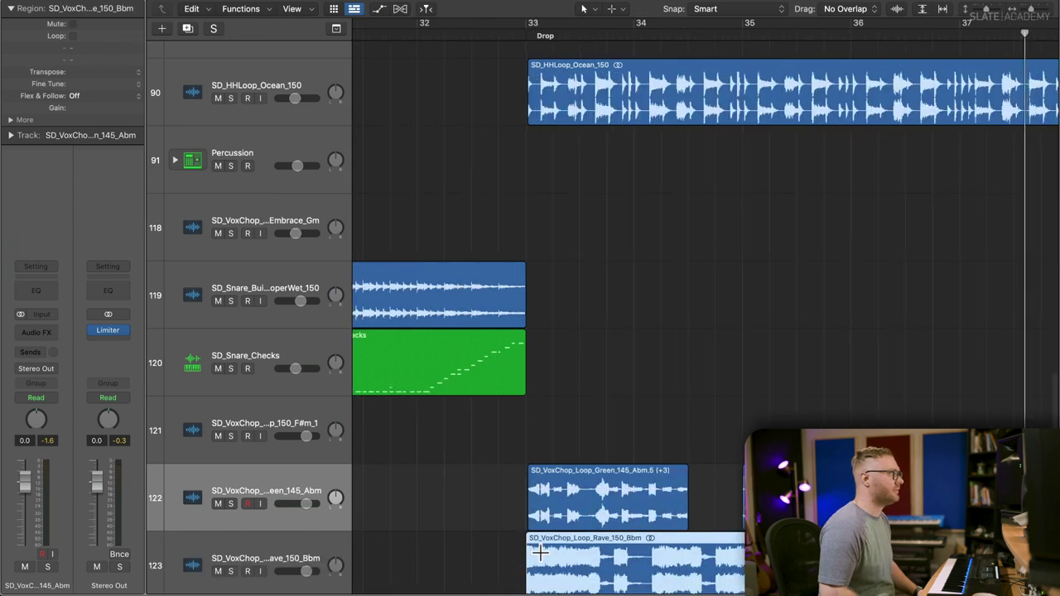
# - Transpose the Rave chop region to +1 and lower its track volume to about -4.8 dB while listening
pyautogui.scroll(-2, 543, 542)
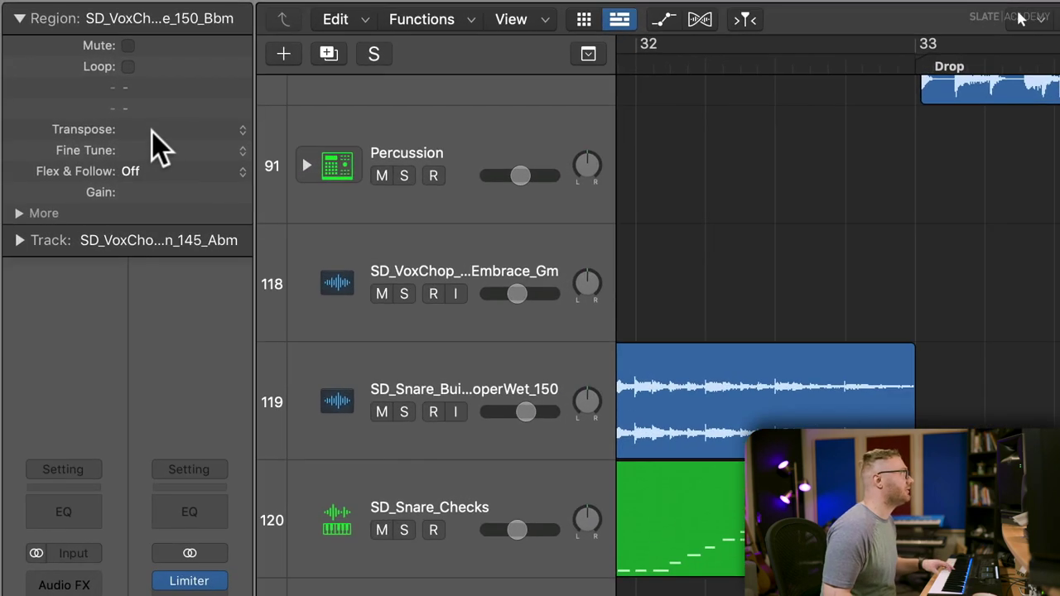
pyautogui.moveTo(152, 131); pyautogui.dragTo(153, 124)
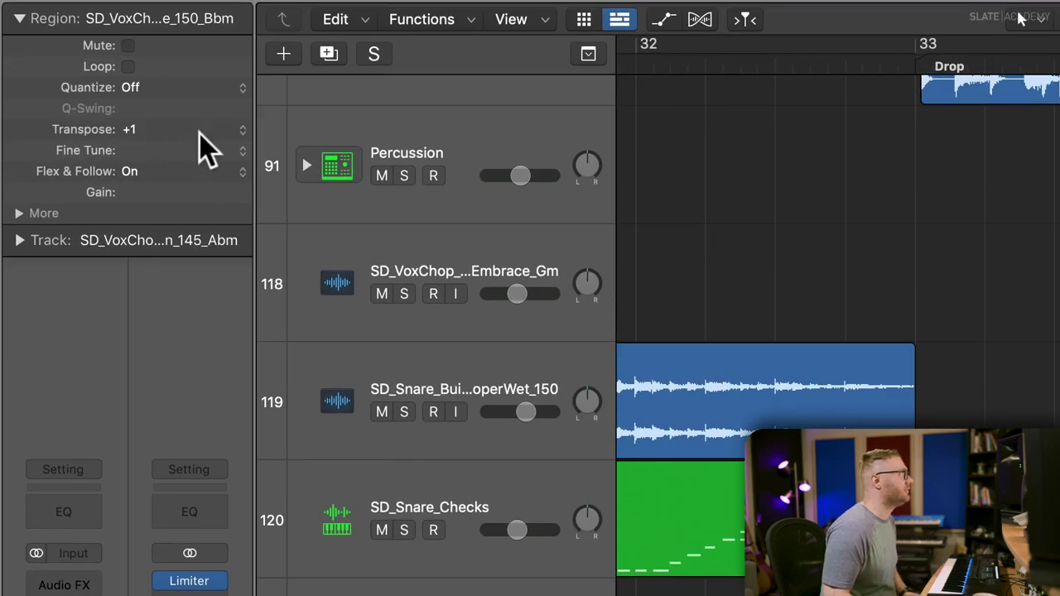
pyautogui.doubleClick(844, 73)
pyautogui.moveTo(190, 490); pyautogui.dragTo(189, 490)
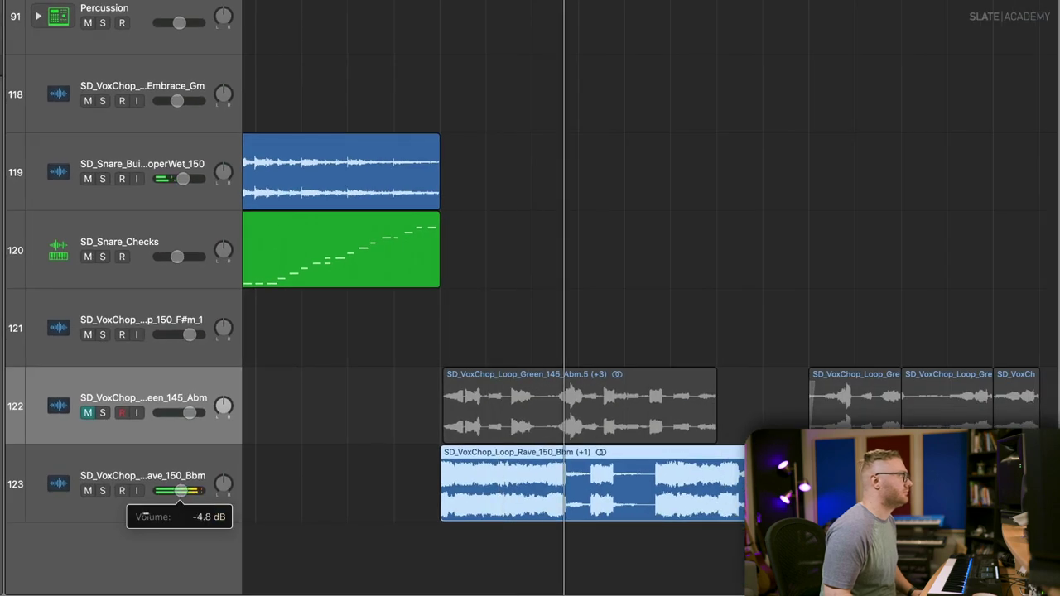
pyautogui.hscroll(5, 643, 461)
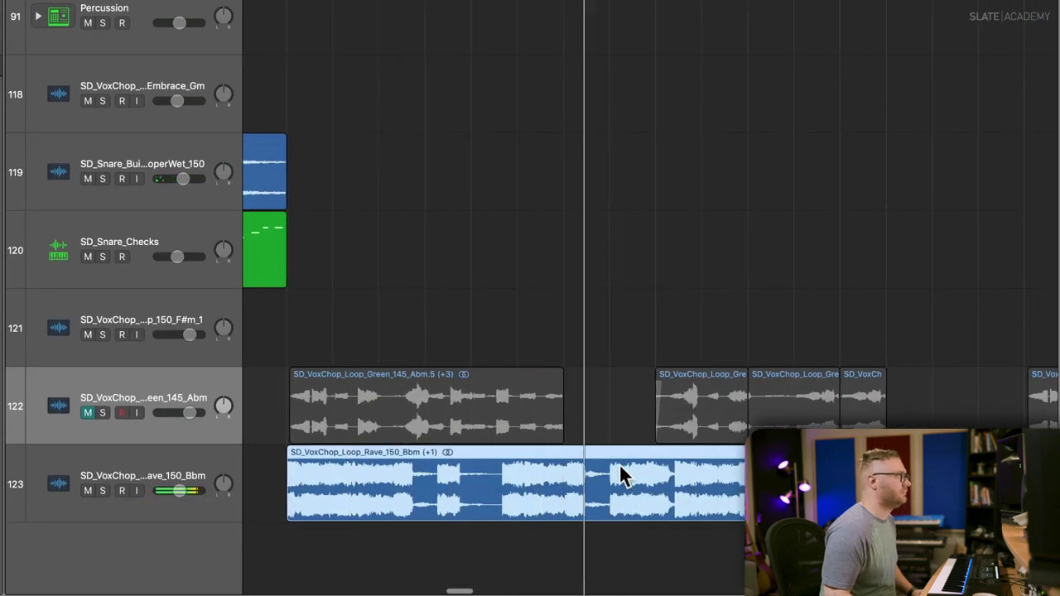
# - Cut the Rave chop to fill only the Green gap before bar 35, move the remainder later and unmute the Green track
pyautogui.click(563, 497)
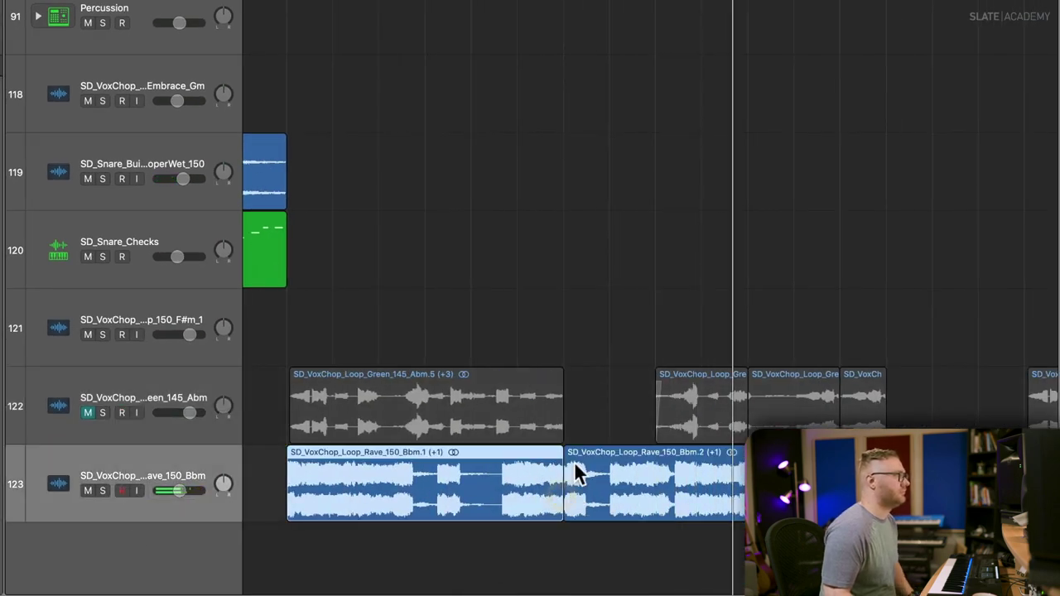
pyautogui.press('Delete')
pyautogui.click(654, 478)
pyautogui.moveTo(673, 465); pyautogui.dragTo(766, 468)
pyautogui.click(88, 413)
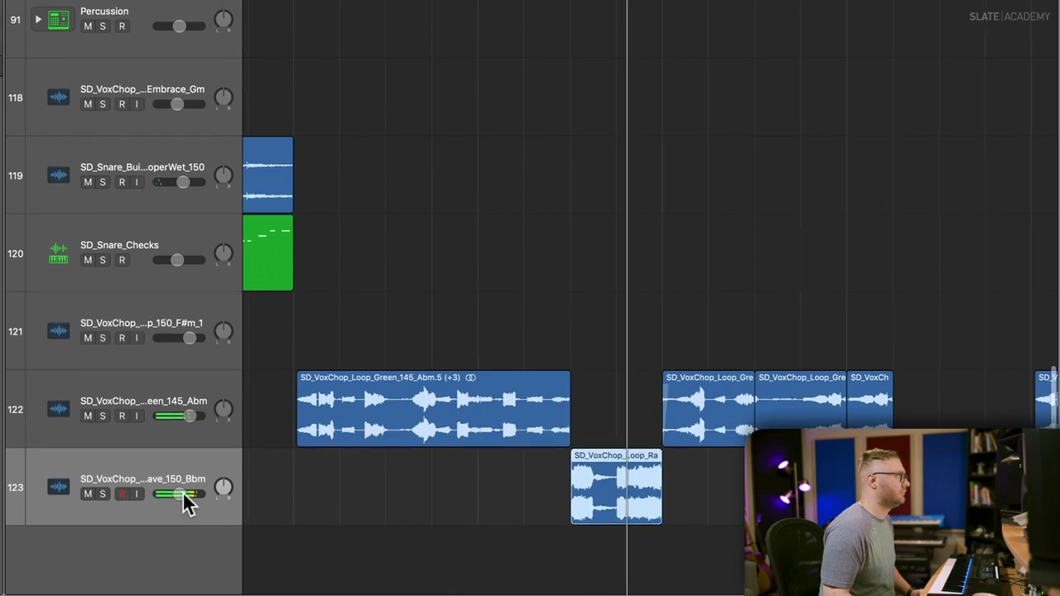
# - Lower the Rave track's volume slightly and nudge its short chop before bar 35 slightly later
pyautogui.moveTo(181, 494); pyautogui.dragTo(178, 494)
pyautogui.press('super+Right')
pyautogui.press('super+Right')
pyautogui.press('super+Right')
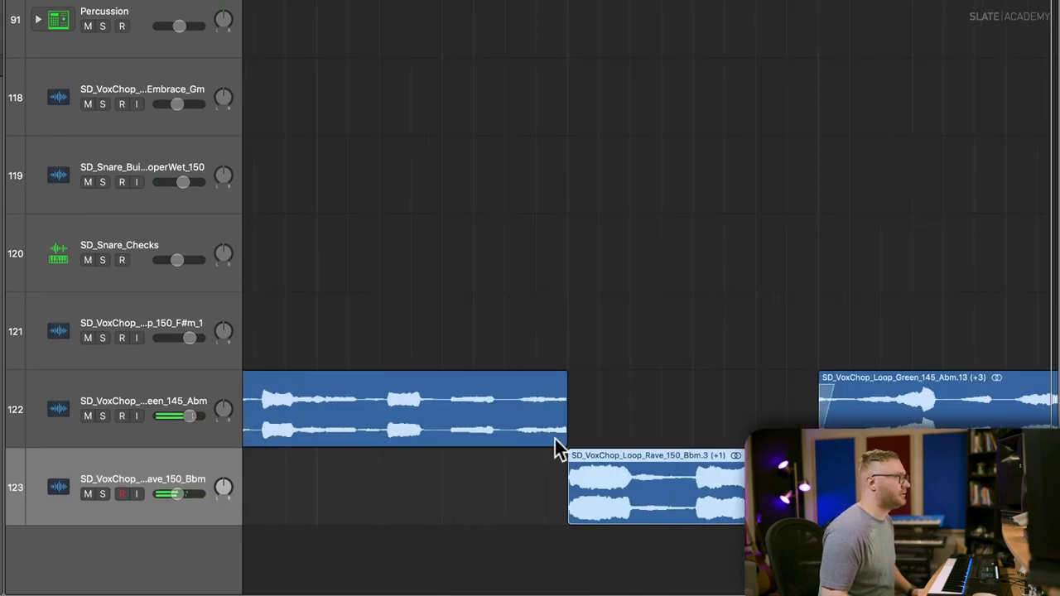
pyautogui.moveTo(578, 464); pyautogui.dragTo(584, 462)
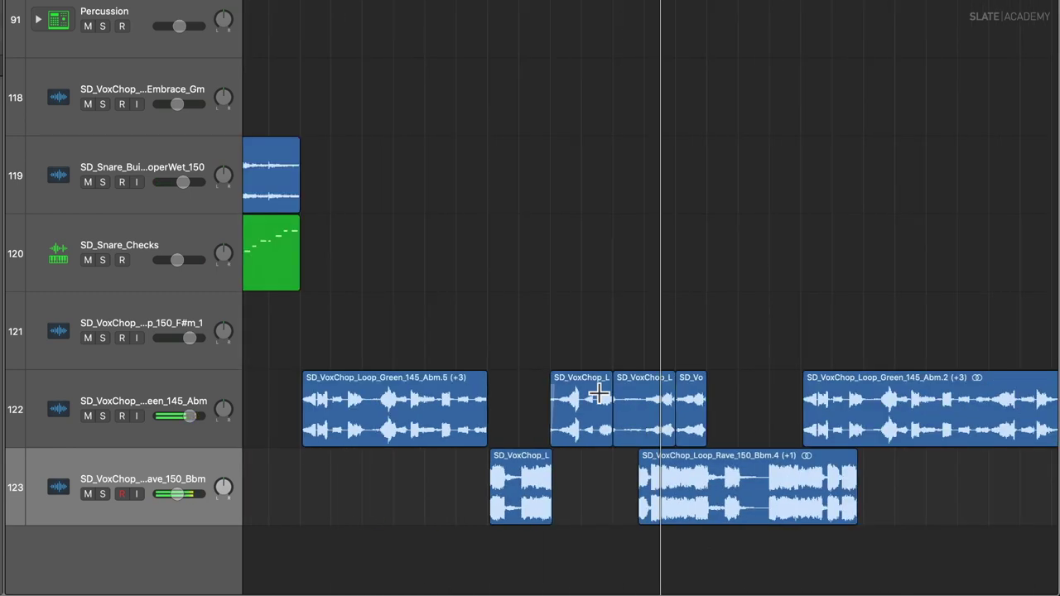
# - Move the remaining Rave chop to about beat 2 of bar 36, shift it slightly earlier and listen to it
pyautogui.moveTo(708, 471); pyautogui.dragTo(768, 456)
pyautogui.press('super+Right')
pyautogui.press('super+Right')
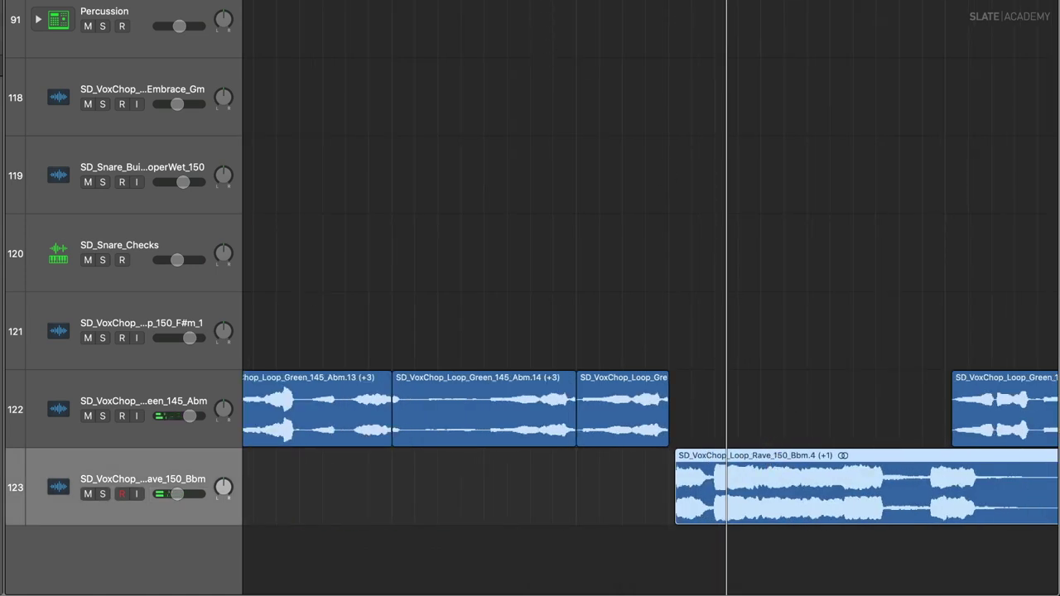
pyautogui.hscroll(2, 646, 321)
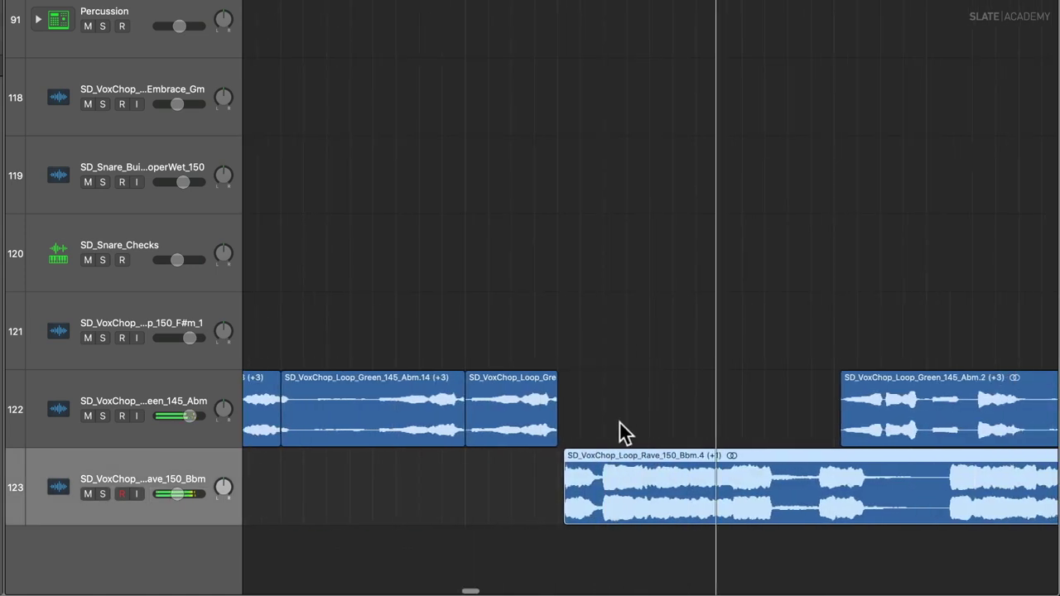
pyautogui.moveTo(824, 464); pyautogui.dragTo(787, 493)
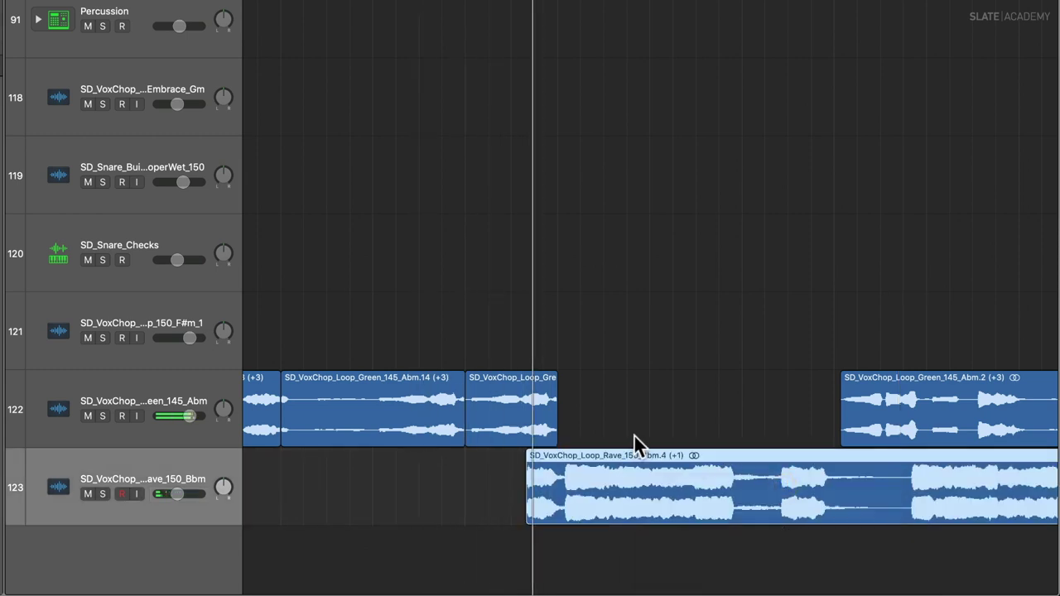
pyautogui.hscroll(8, 791, 475)
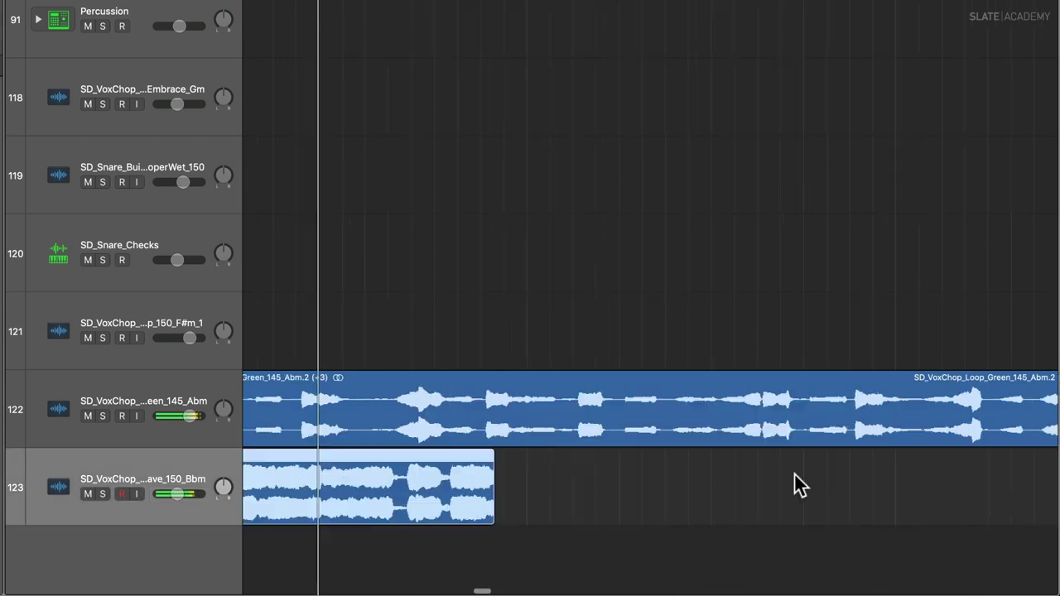
# - Split the remaining Rave chop at bar 37 beat 2, delete its first part and move the rest into the gap before bar 37
pyautogui.press('super+Left')
pyautogui.press('super+Left')
pyautogui.press('super+Left')
pyautogui.press('space')
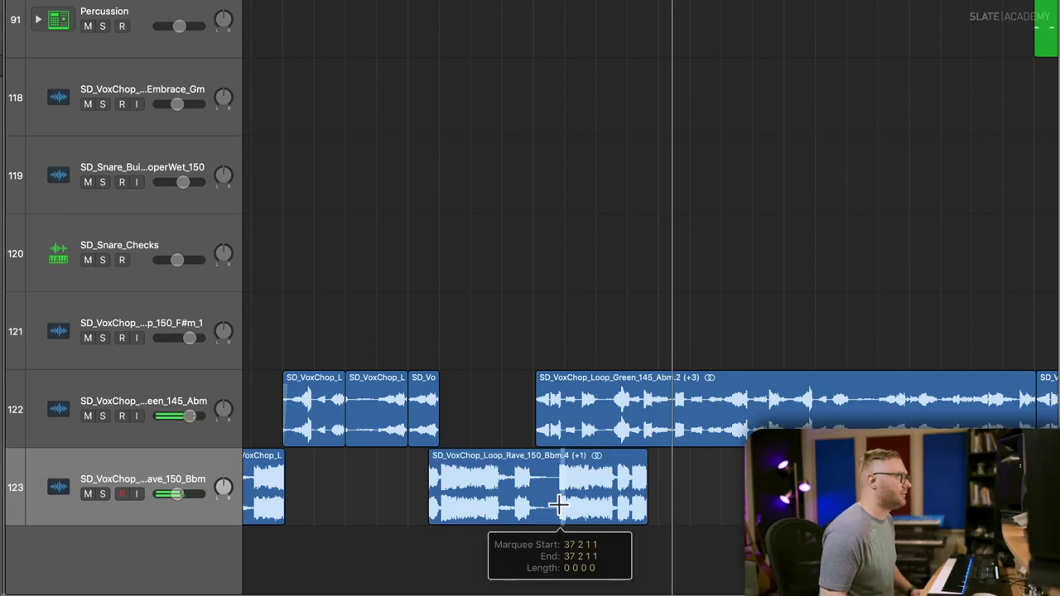
pyautogui.keyDown('super'); pyautogui.doubleClick(557, 504); pyautogui.keyUp('super')
pyautogui.click(532, 485)
pyautogui.press('Delete')
pyautogui.click(588, 468)
pyautogui.moveTo(594, 470); pyautogui.dragTo(485, 482)
# - Lower the Green track's volume slightly and set the Rave track's volume to -7.8 dB
pyautogui.scroll(-3, 440, 69)
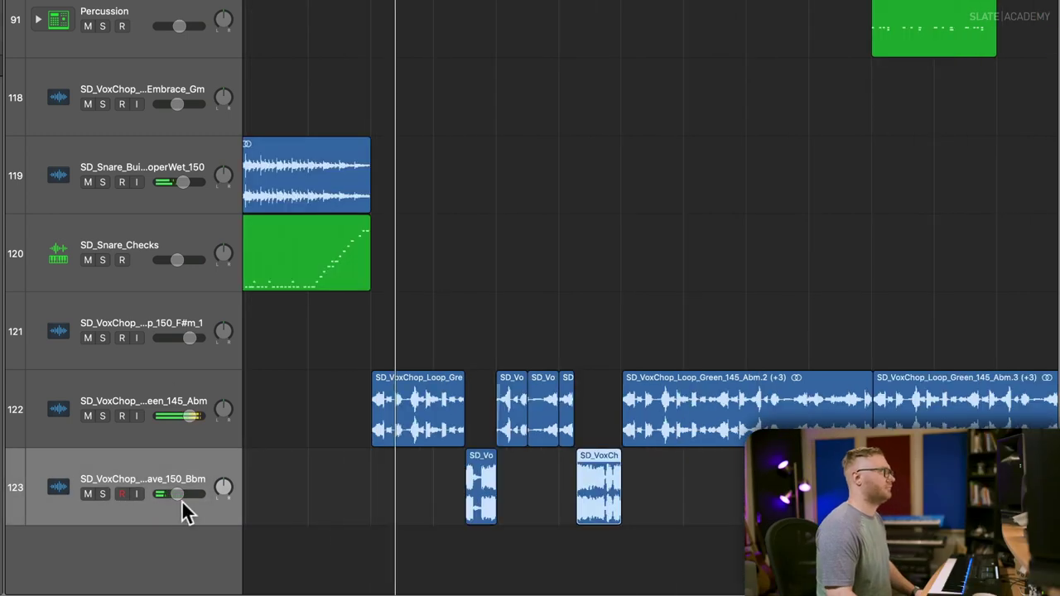
pyautogui.moveTo(177, 495); pyautogui.dragTo(180, 494)
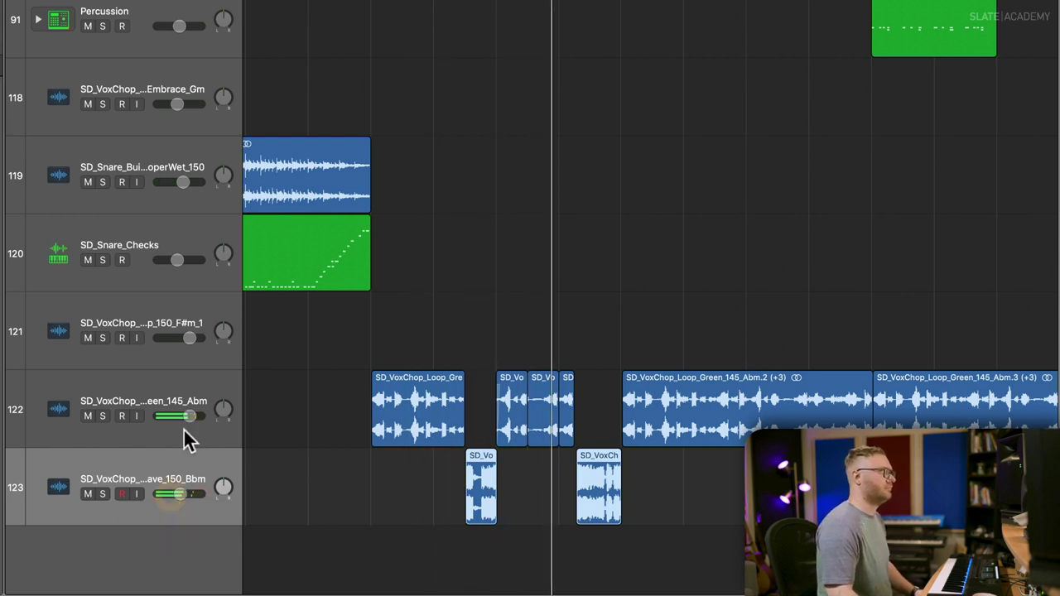
pyautogui.moveTo(188, 415); pyautogui.dragTo(184, 418)
pyautogui.moveTo(180, 495); pyautogui.dragTo(175, 495)
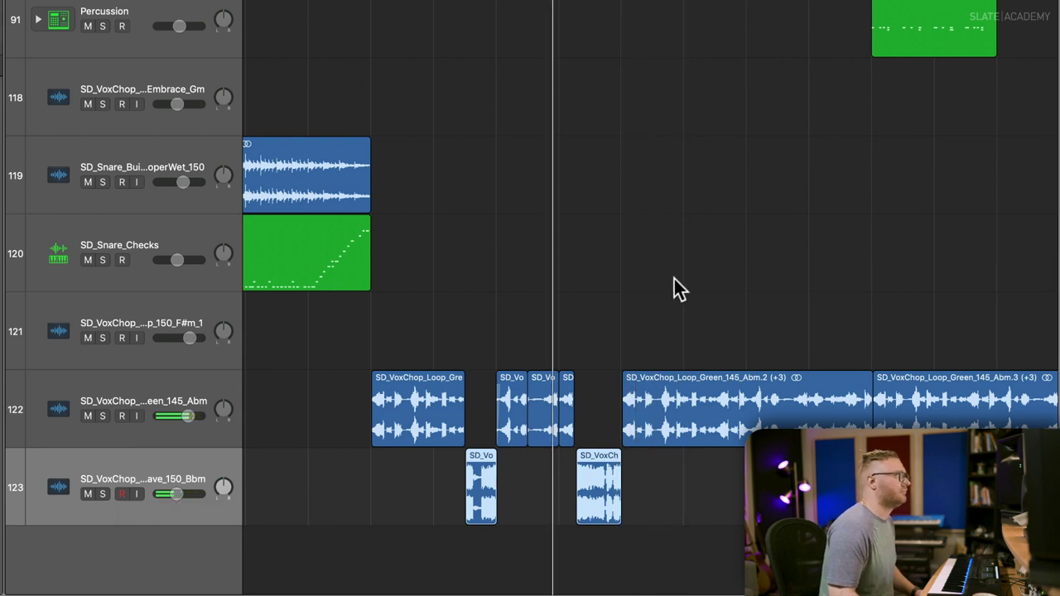
# - Split the end of the Rave chop before bar 37 into short pieces and transpose them to -2
pyautogui.press('super+Right')
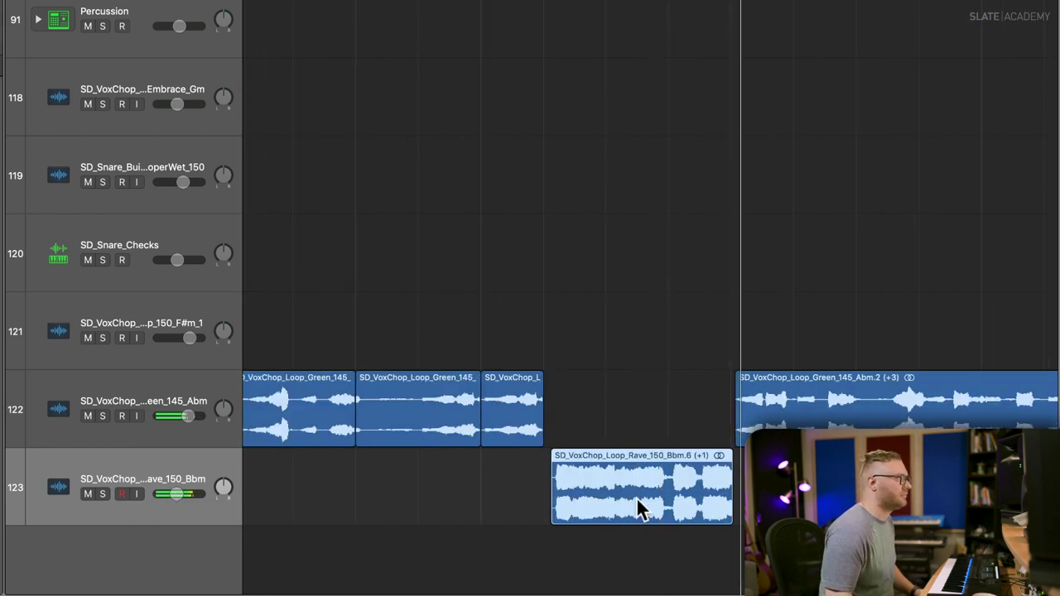
pyautogui.moveTo(668, 491); pyautogui.dragTo(687, 492)
pyautogui.click(699, 491)
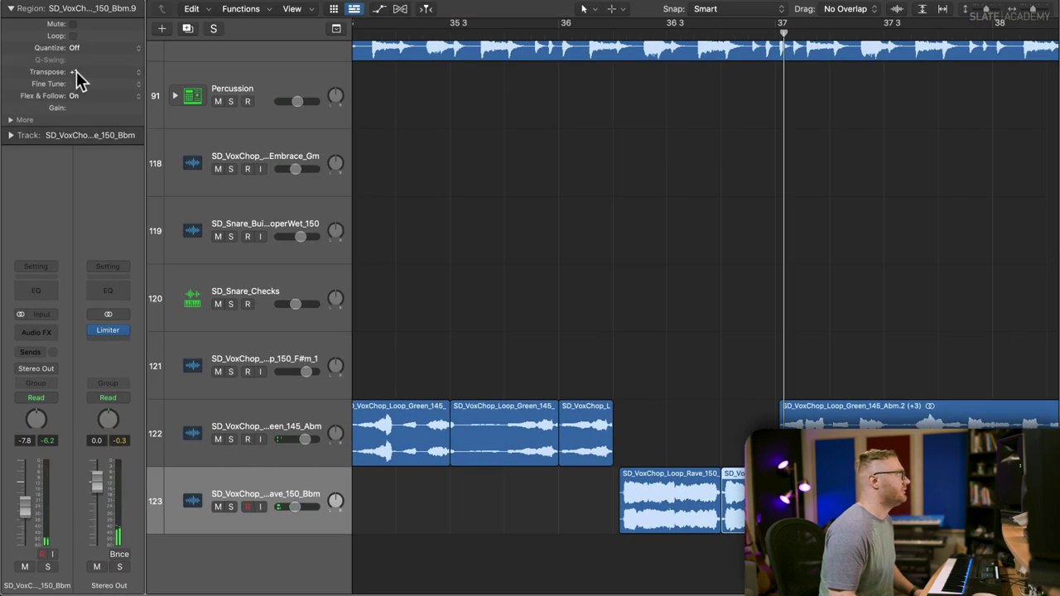
pyautogui.moveTo(76, 71); pyautogui.dragTo(79, 82)
pyautogui.hscroll(5, 476, 245)
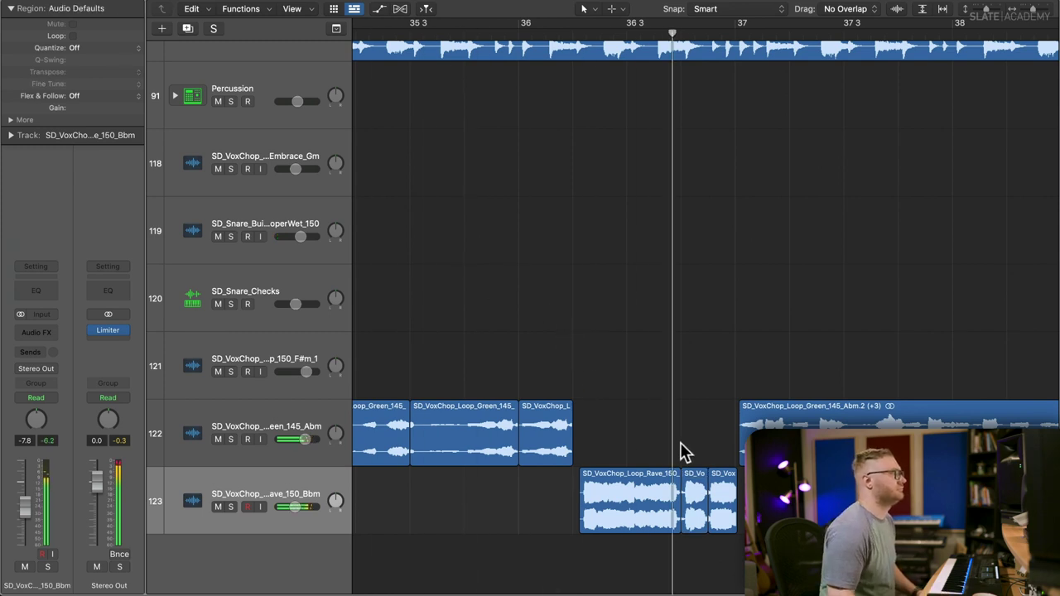
# - Set the transposition of the last short Rave piece before bar 37 to -4 while listening
pyautogui.click(702, 474)
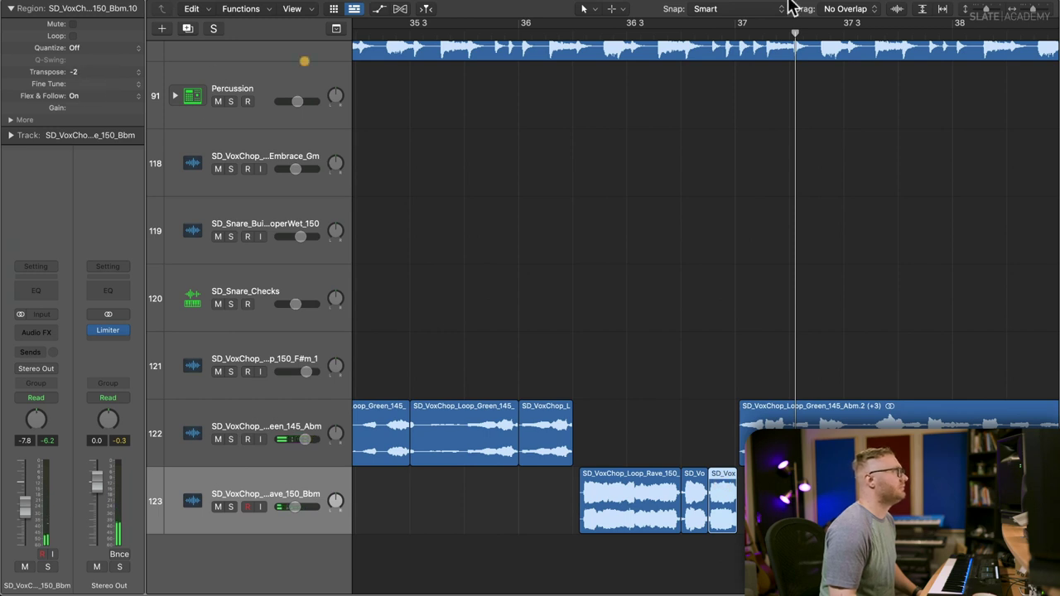
pyautogui.press('space')
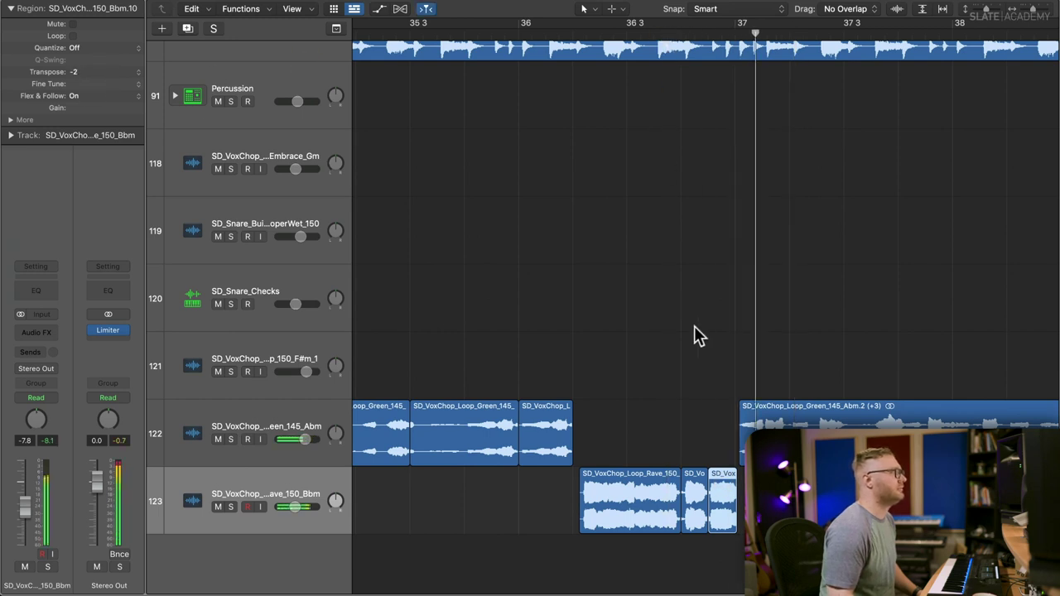
pyautogui.moveTo(79, 77); pyautogui.dragTo(80, 79)
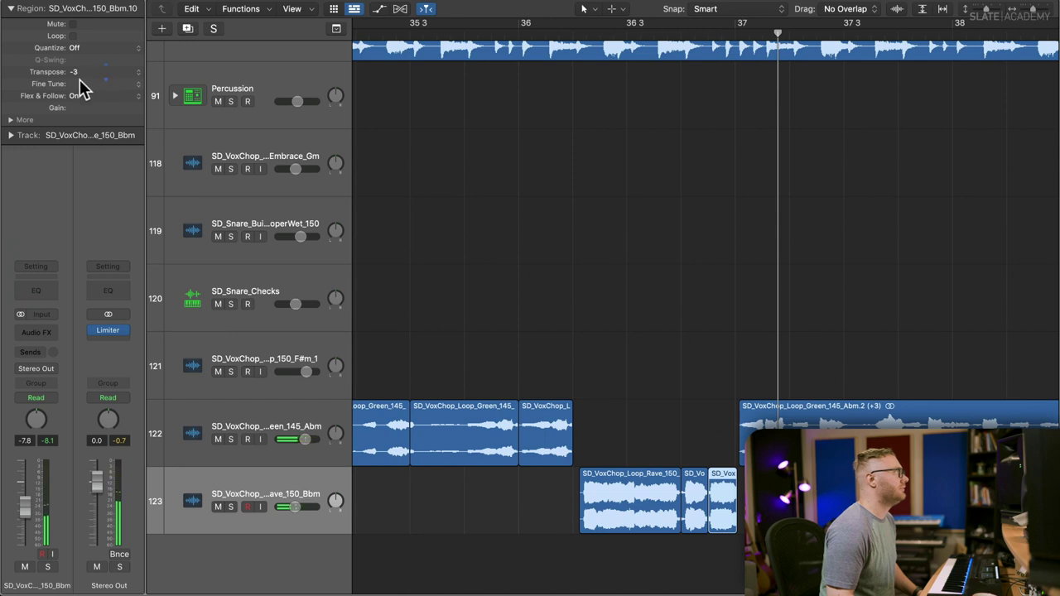
pyautogui.press('space')
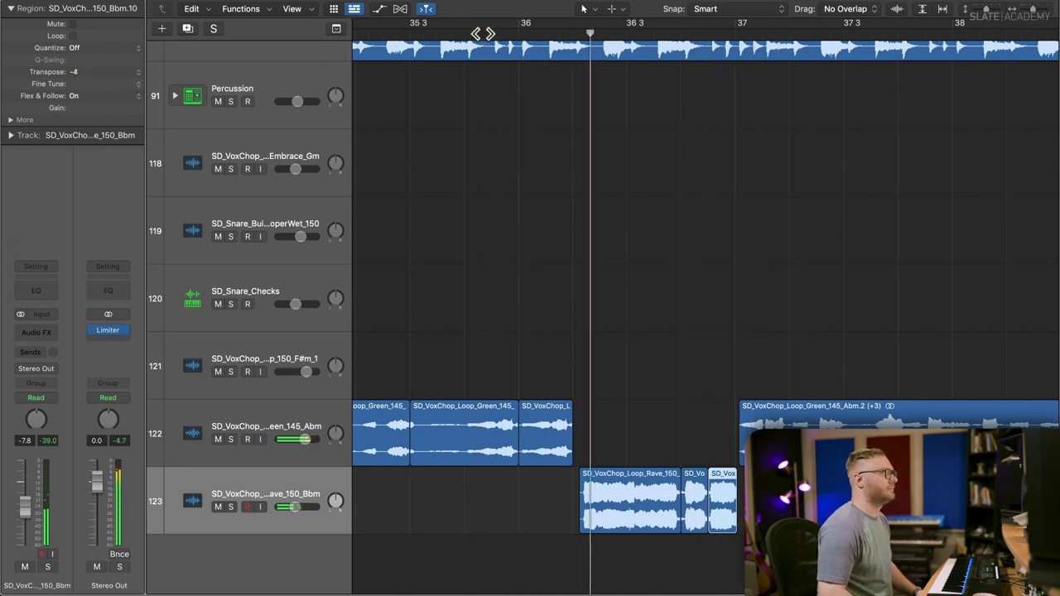
# - Play back the drop from bar 33 to bar 37 to check the alternating Green and Rave chops
pyautogui.press('super+Left')
pyautogui.press('super+Left')
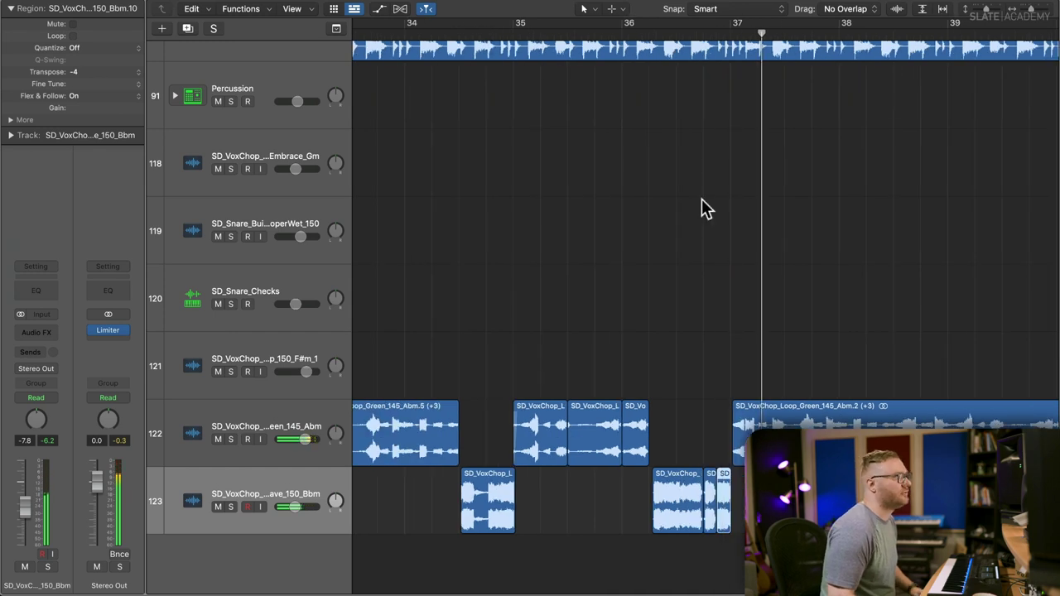
pyautogui.click(718, 405)
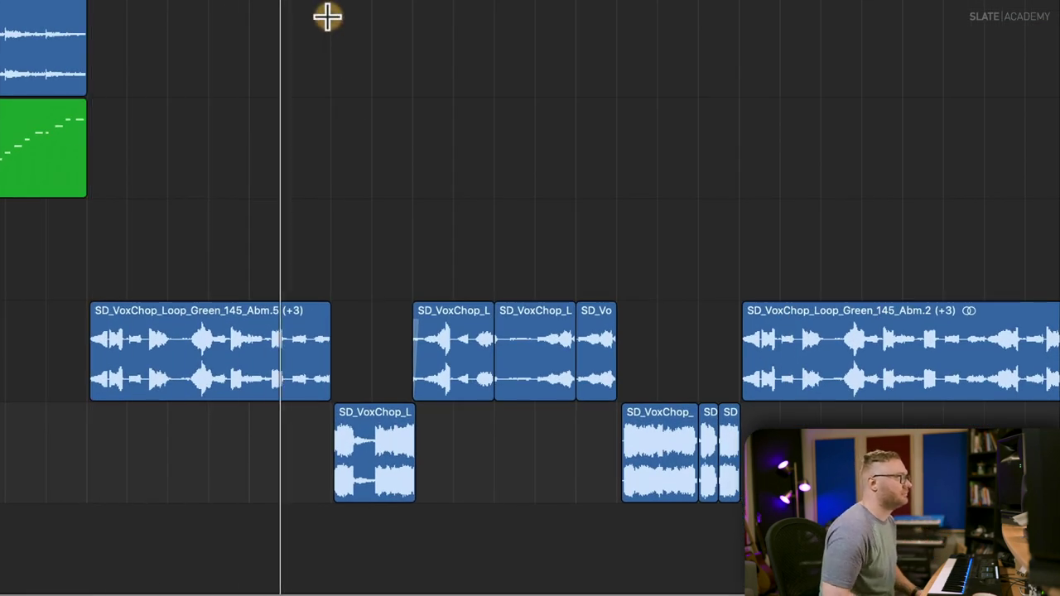
pyautogui.press('super+Left')
pyautogui.hscroll(6, 328, 15)
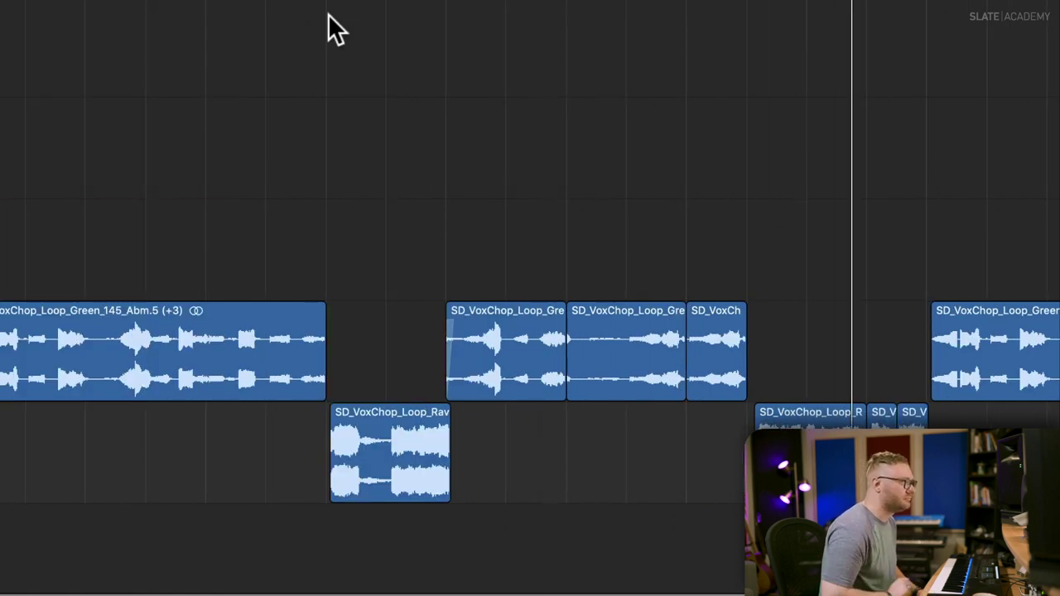
pyautogui.press('super+Left')
pyautogui.press('super+Left')
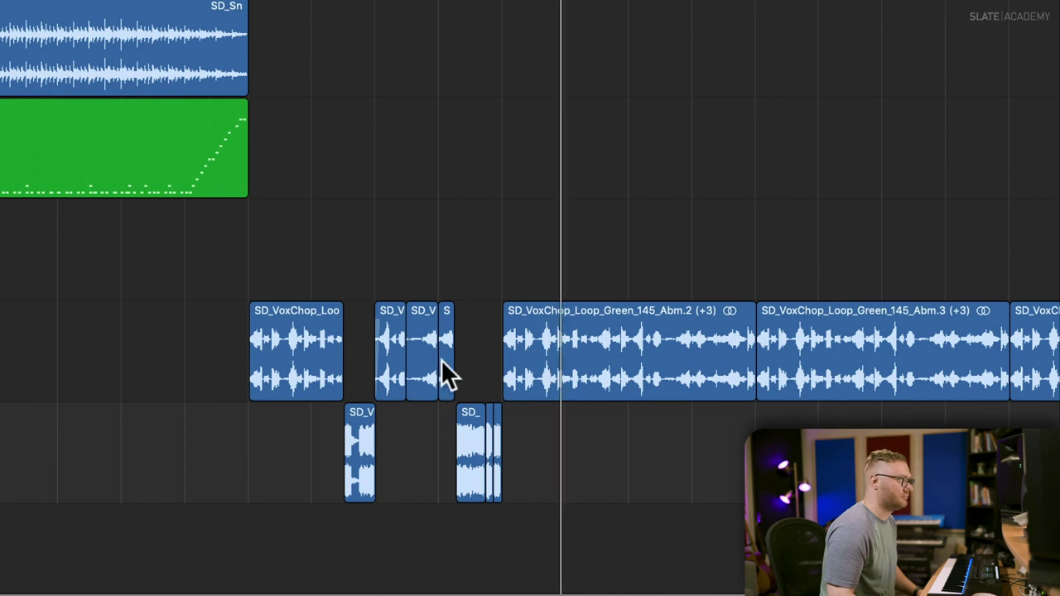
# - Delete the repeated Green chop region between bar 41 and bar 45
pyautogui.moveTo(515, 424); pyautogui.dragTo(360, 442)
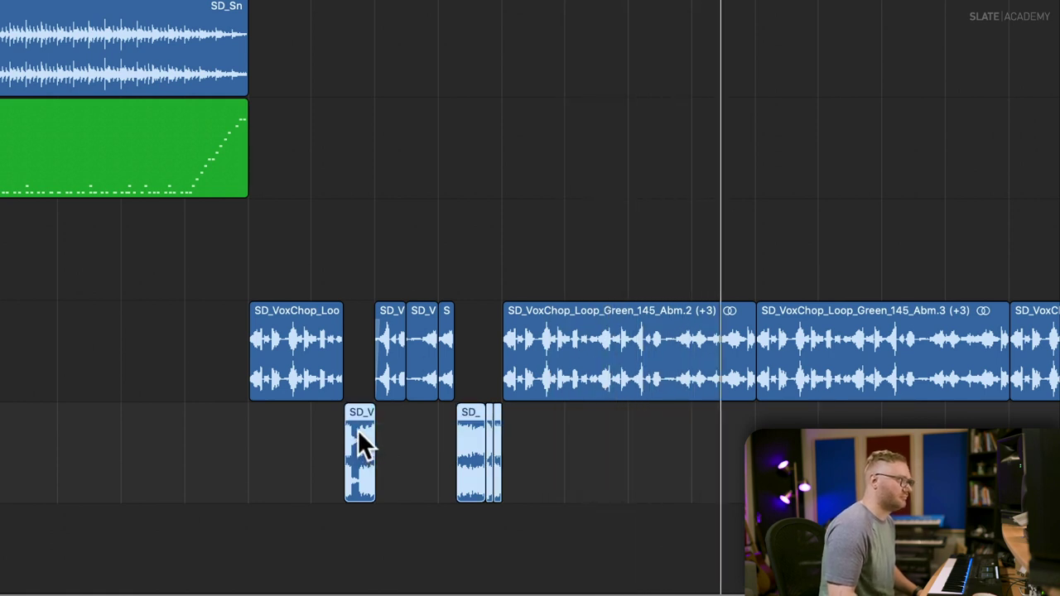
pyautogui.click(791, 313)
pyautogui.press('Delete')
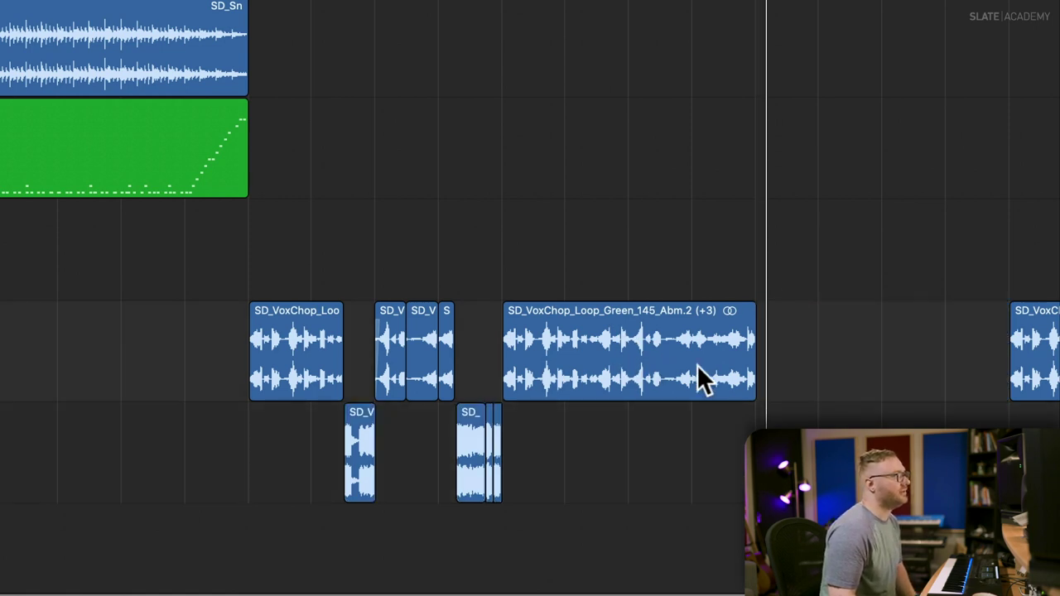
pyautogui.hscroll(5, 711, 330)
pyautogui.press('super+Left')
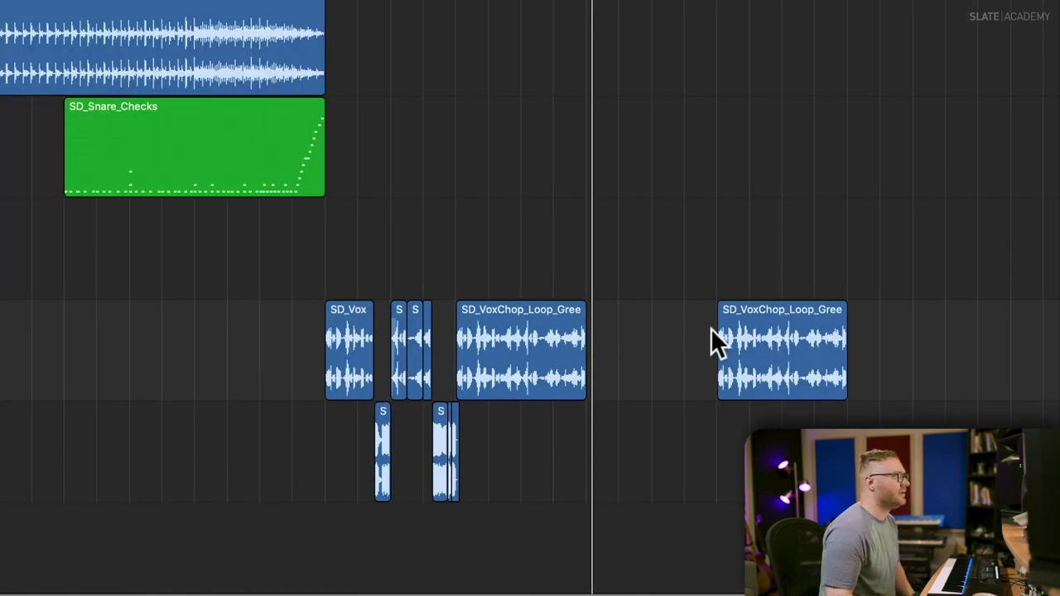
# - Delete the Green chop region between bars 45 and 49 and duplicate the whole Green and Rave pattern from bars 33–41 to bar 41
pyautogui.click(807, 338)
pyautogui.press('Delete')
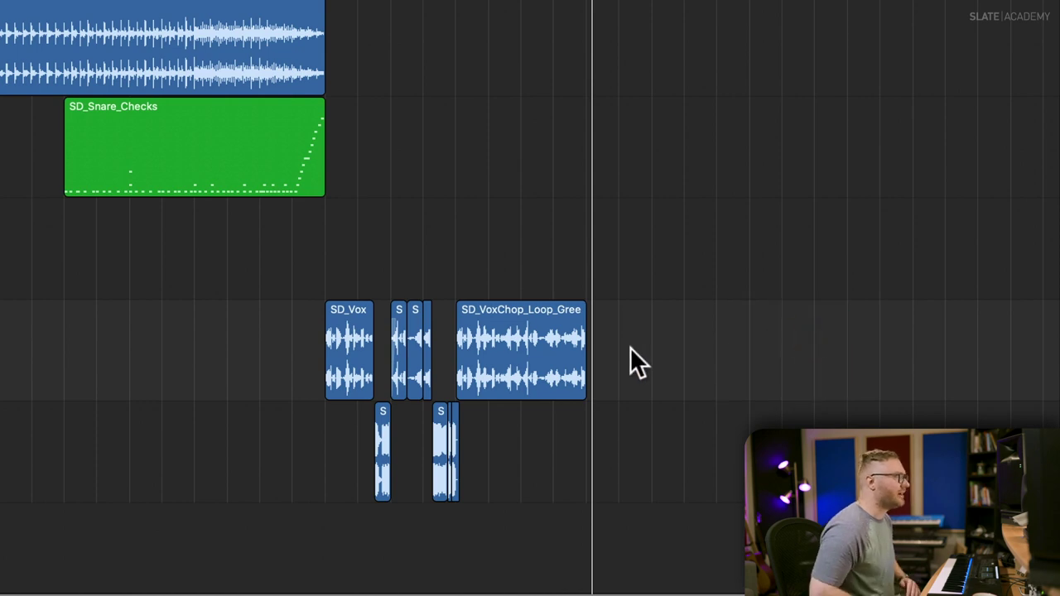
pyautogui.moveTo(631, 348); pyautogui.dragTo(337, 462)
pyautogui.moveTo(355, 359); pyautogui.dragTo(608, 355)
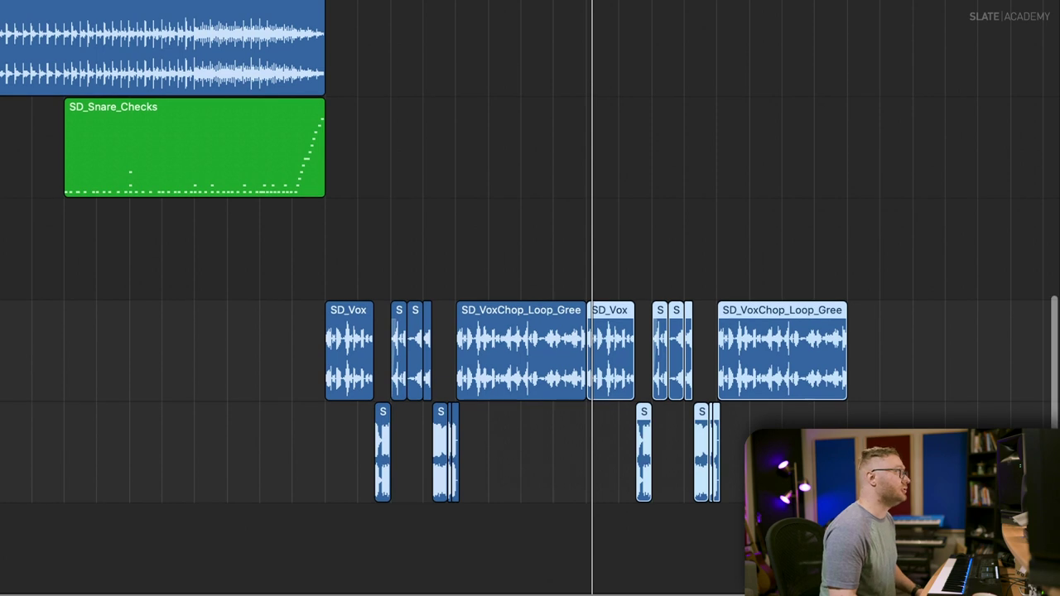
pyautogui.hotkey('shift', 'space')
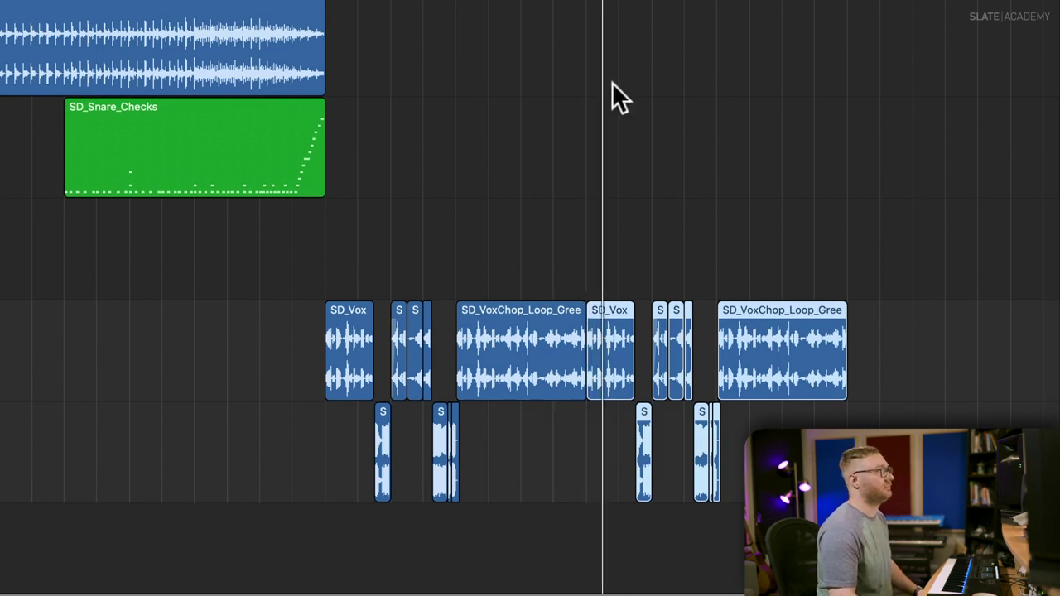
pyautogui.click(611, 212)
pyautogui.click(619, 341)
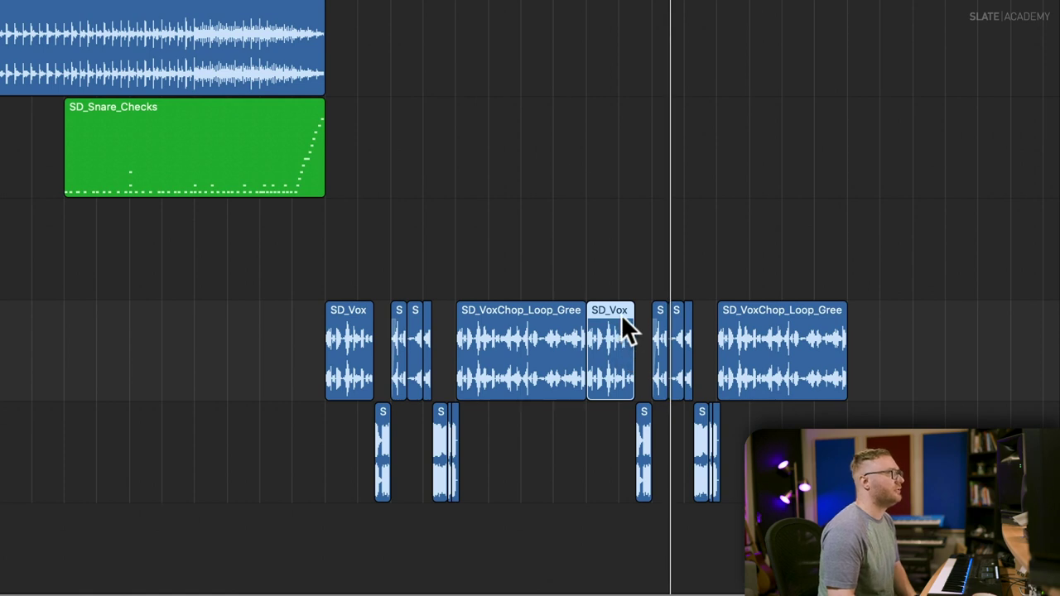
pyautogui.press('Delete')
pyautogui.press('super+z')
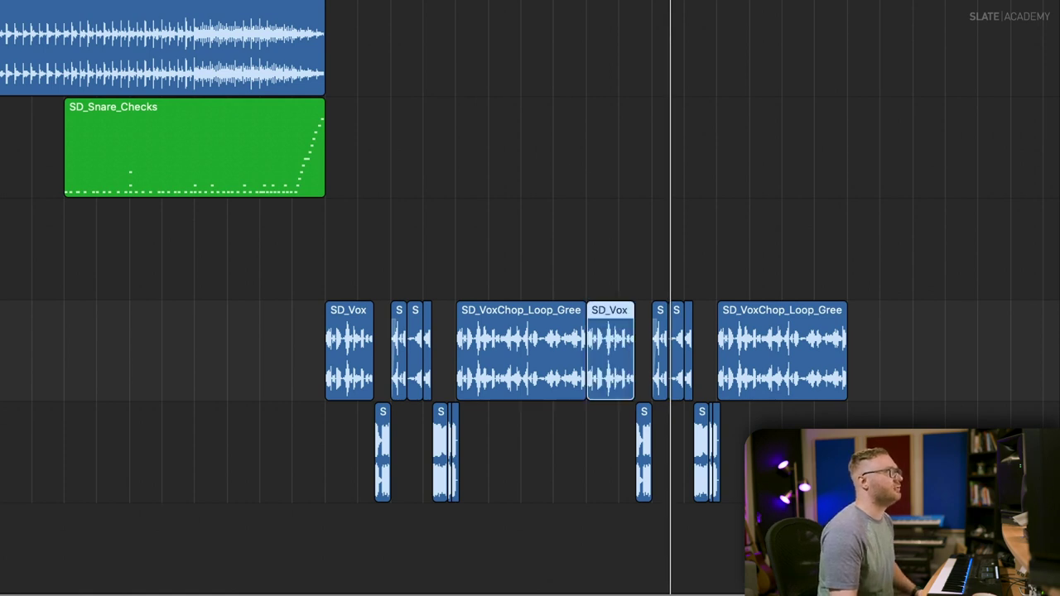
# - Solo the Green track and shorten the copied chop at bar 41 to its first short vocal slice
pyautogui.hotkey('shift', 'Return')
pyautogui.press('super+Right')
pyautogui.press('super+Right')
pyautogui.press('super+Right')
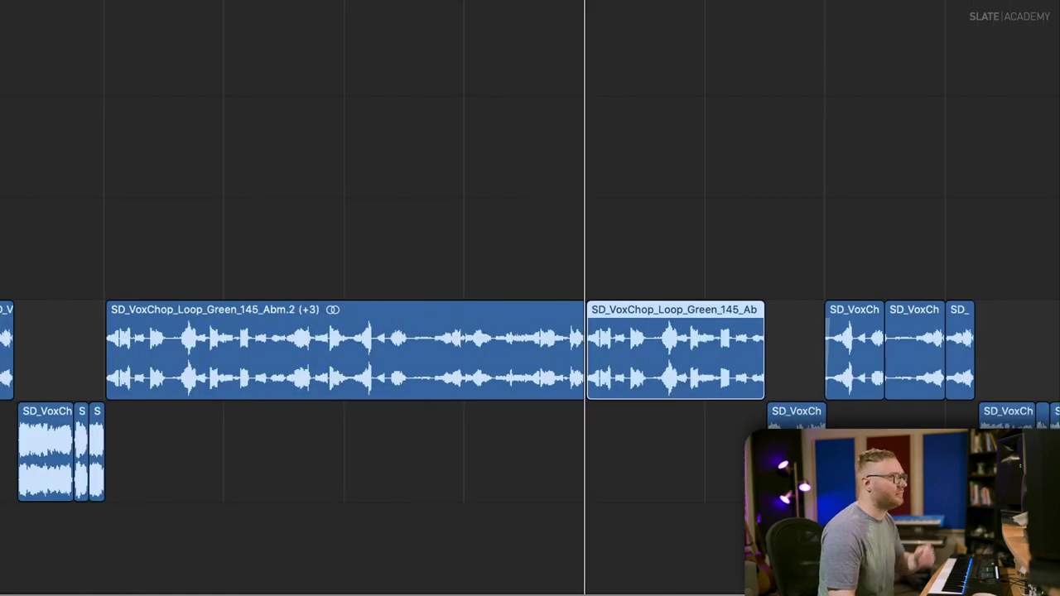
pyautogui.hscroll(5, 530, 347)
pyautogui.press('super+a')
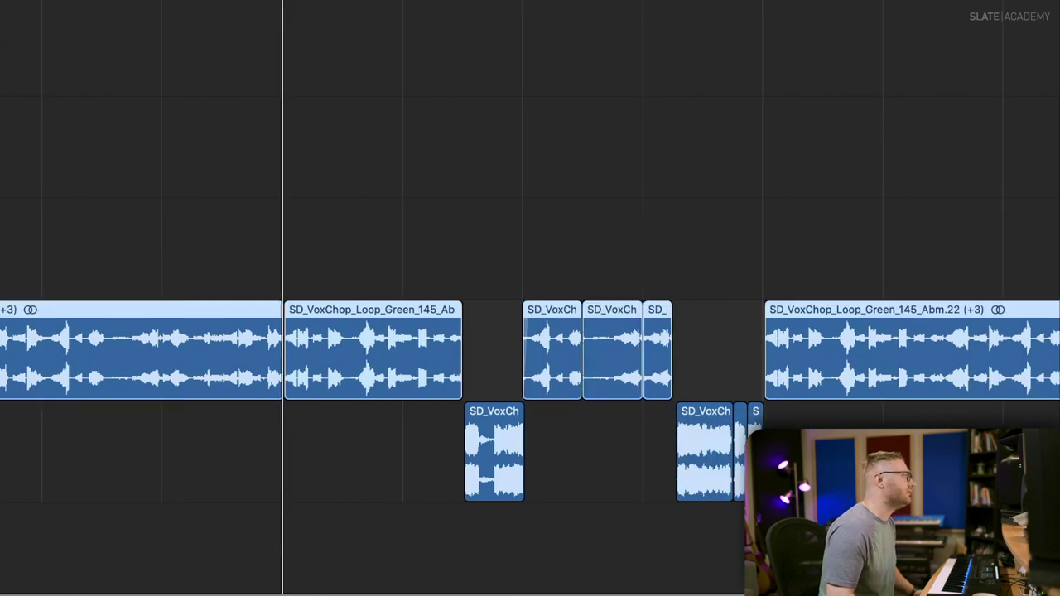
pyautogui.press('super+Right')
pyautogui.press('super+Right')
pyautogui.press('super+Right')
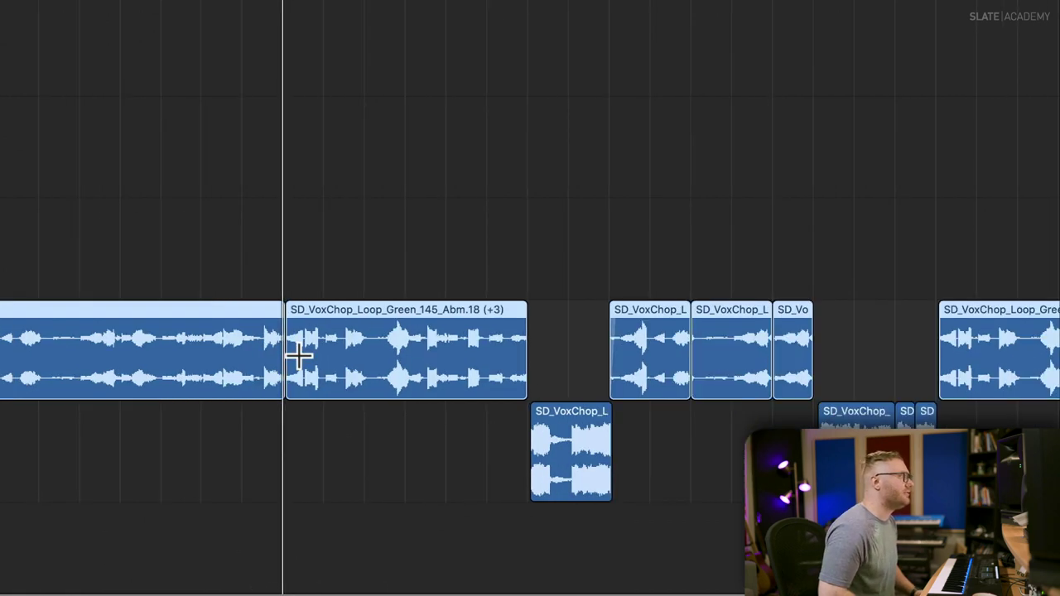
pyautogui.hotkey('ctrl', 's')
pyautogui.press('space')
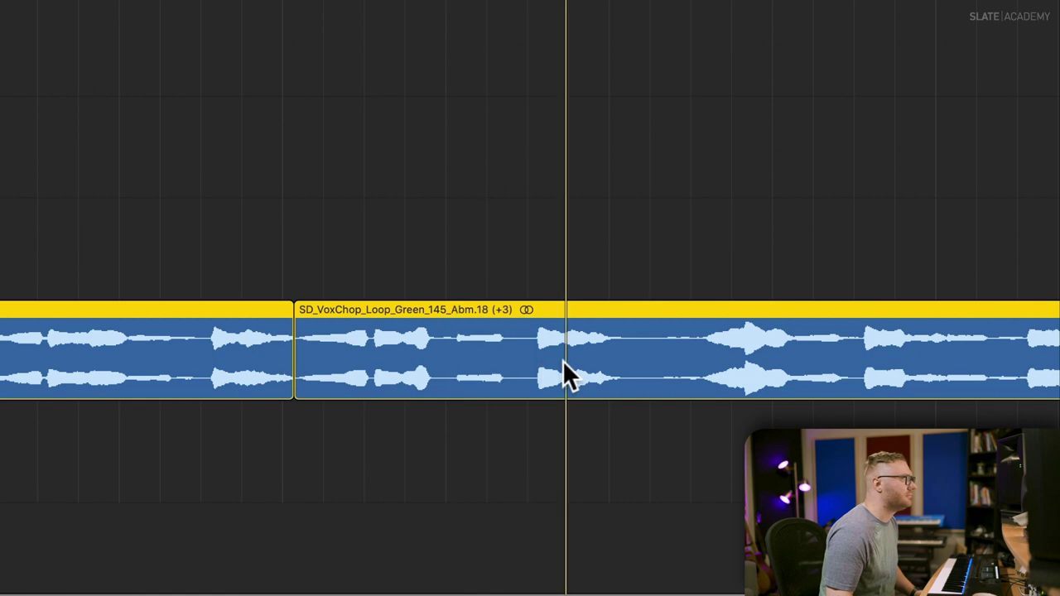
pyautogui.keyDown('super'); pyautogui.click(371, 345); pyautogui.keyUp('super')
pyautogui.press('Delete')
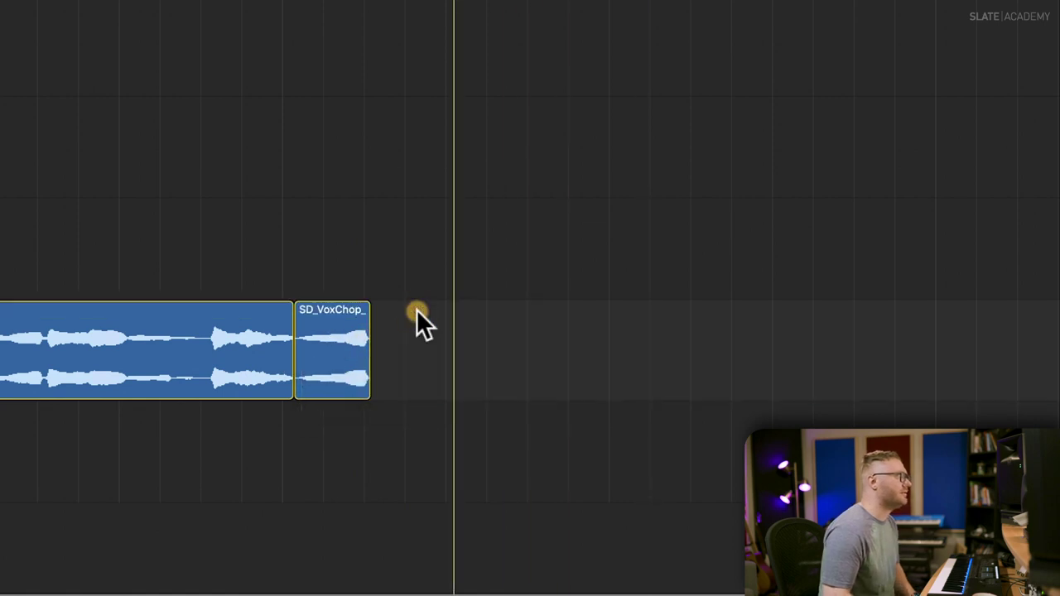
# - Create a software instrument track below the Green track and load the short Green vocal slice into Quick Sampler on it
pyautogui.press('super+Left')
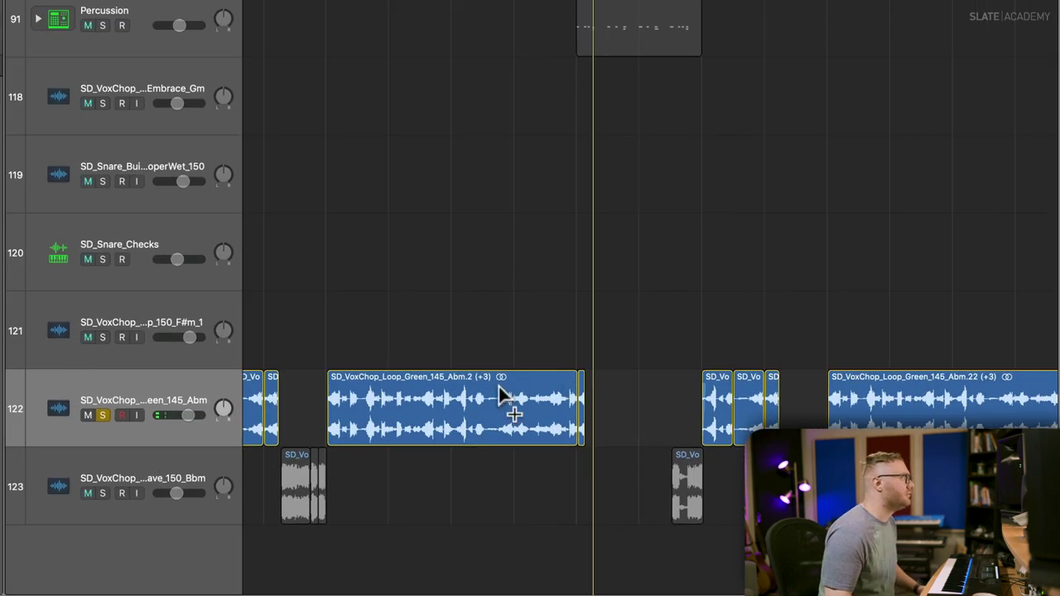
pyautogui.press('alt+super+s')
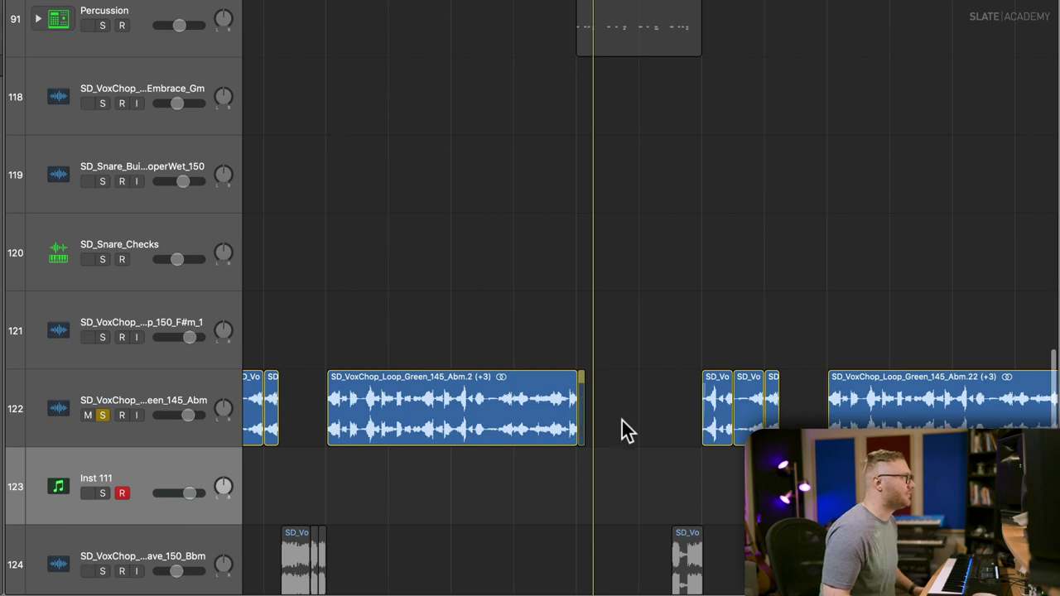
pyautogui.moveTo(530, 414); pyautogui.dragTo(155, 500)
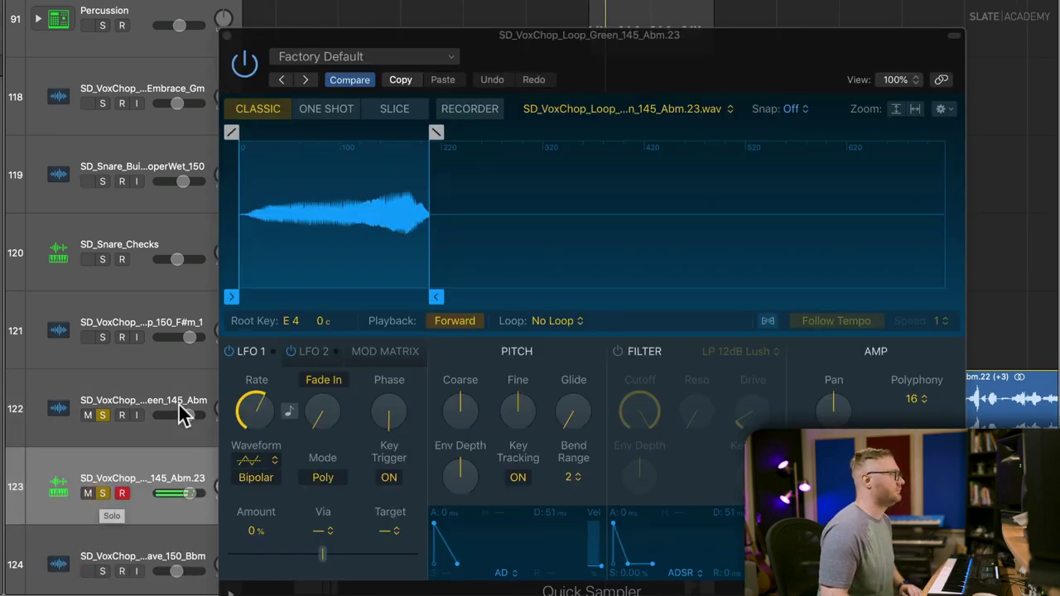
# - Unsolo the Green and sampler tracks and record a played MIDI melody with the sampled slice from bar 41
pyautogui.click(102, 415)
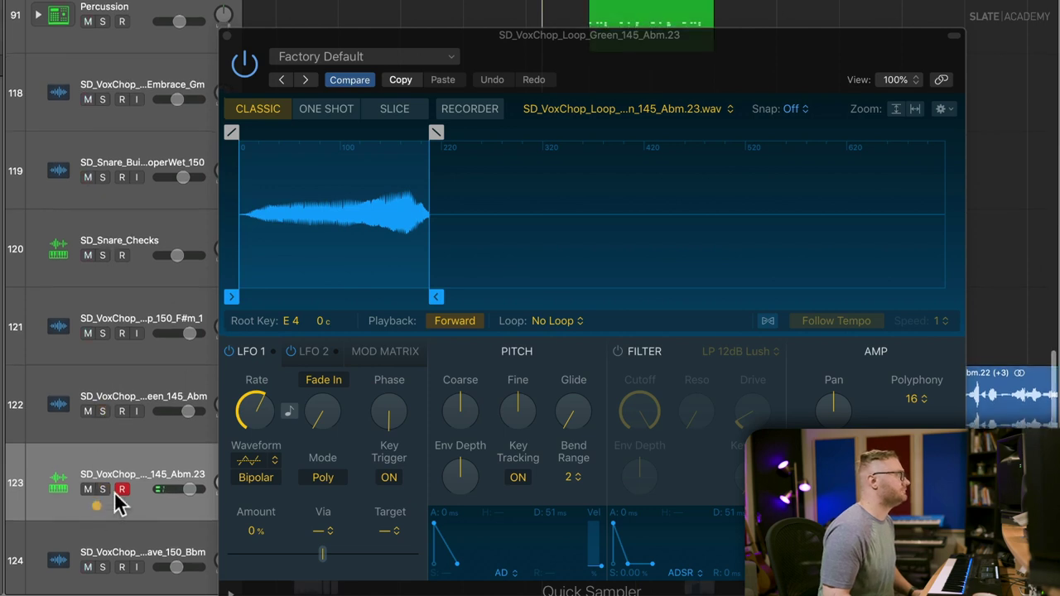
pyautogui.click(102, 493)
pyautogui.moveTo(571, 133); pyautogui.dragTo(362, 4)
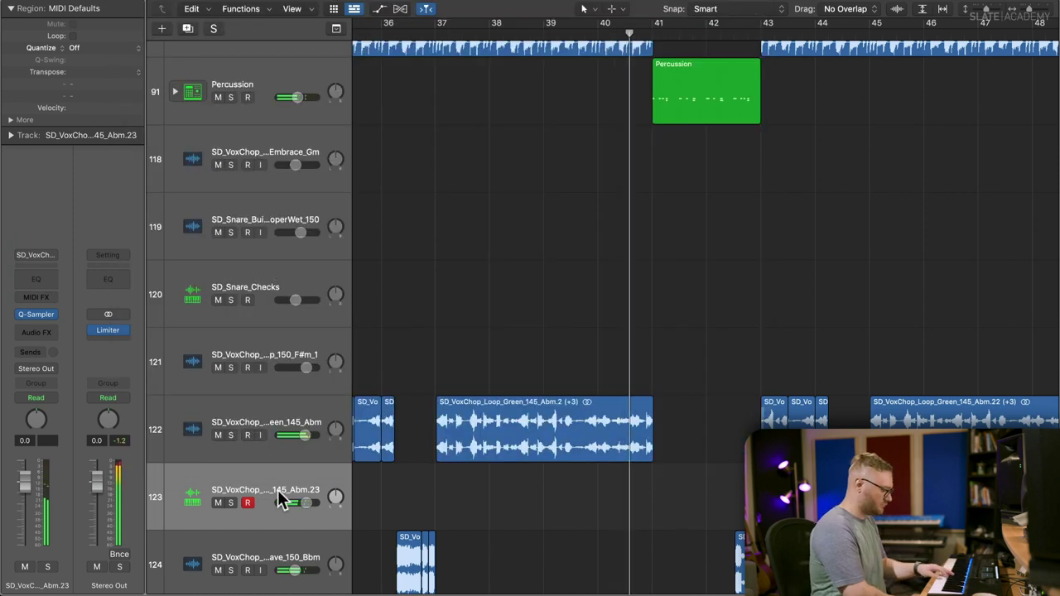
pyautogui.press('r')
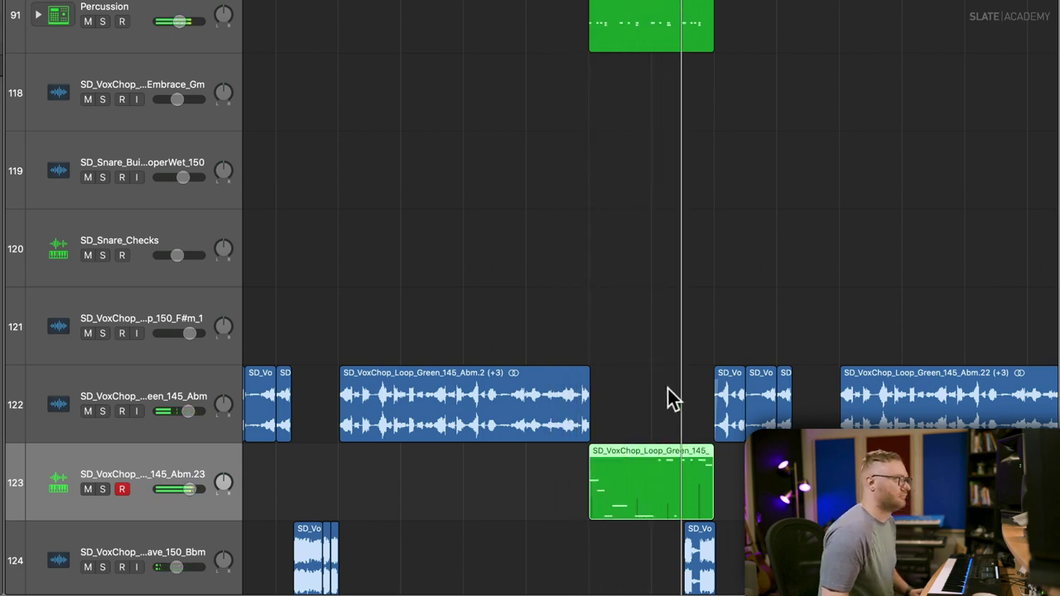
# - Cut off the end of the recorded sampler region where the Rave chop before bar 43 begins
pyautogui.press('super+Right')
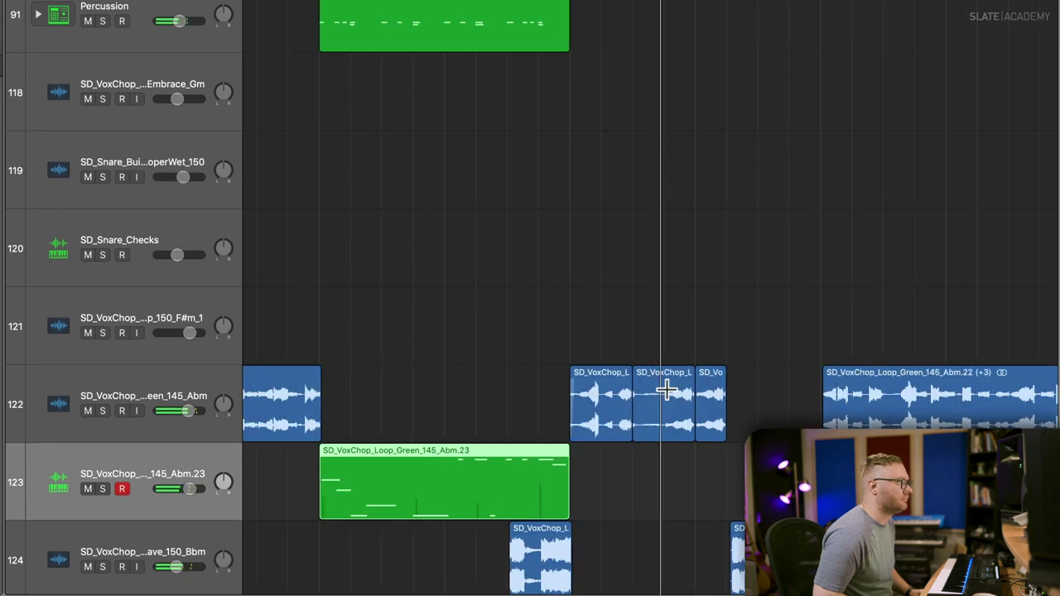
pyautogui.press('super+Right')
pyautogui.moveTo(525, 497); pyautogui.dragTo(419, 498)
pyautogui.click(442, 459)
pyautogui.press('BackSpace')
# - Play back the drop through bar 49 to check the sampler melody against the Green and Rave chops
pyautogui.press('space')
pyautogui.press('super+Left')
pyautogui.press('super+Left')
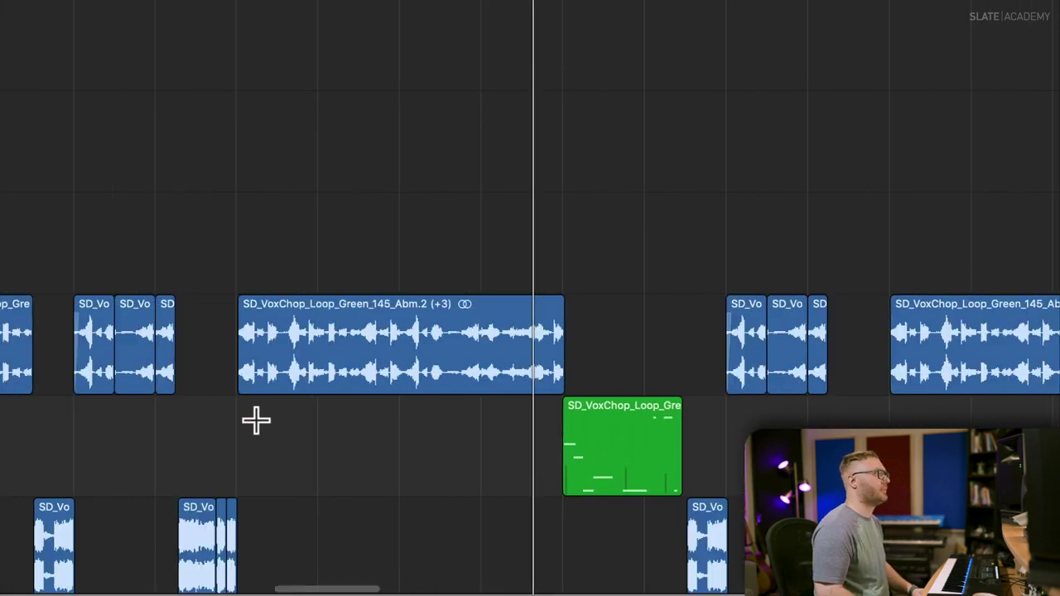
pyautogui.press('super+Up')
pyautogui.press('super+Up')
pyautogui.press('super+Up')
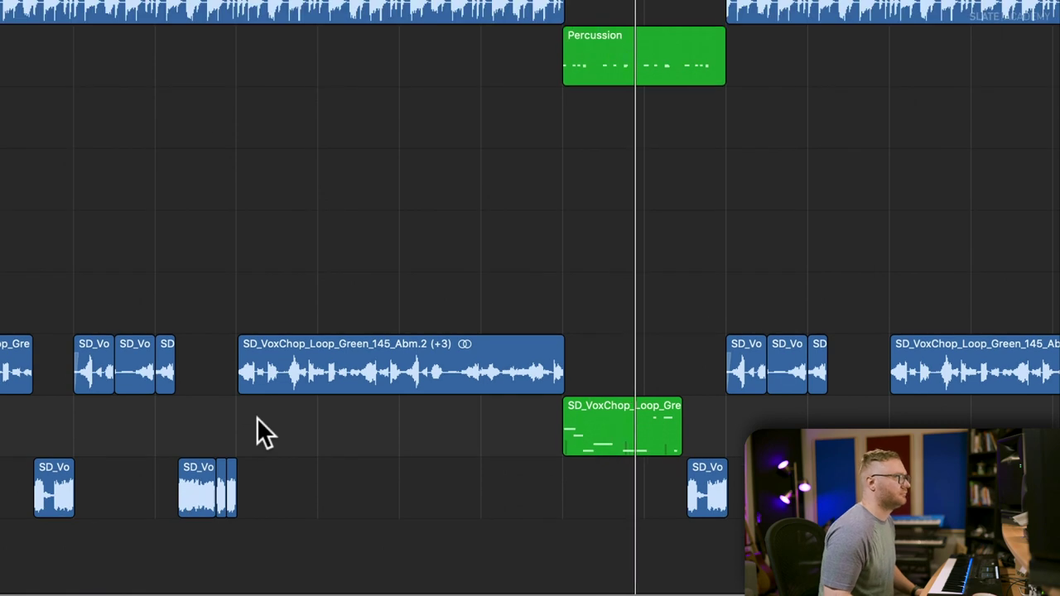
pyautogui.press('super+Left')
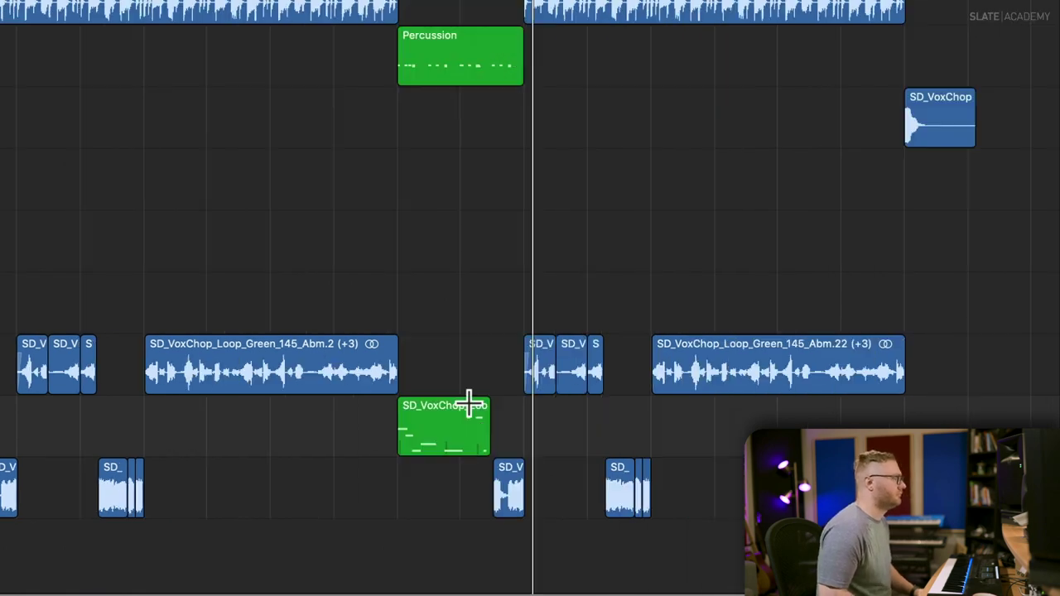
pyautogui.press('super+Left')
pyautogui.press('super+Up')
pyautogui.press('super+Up')
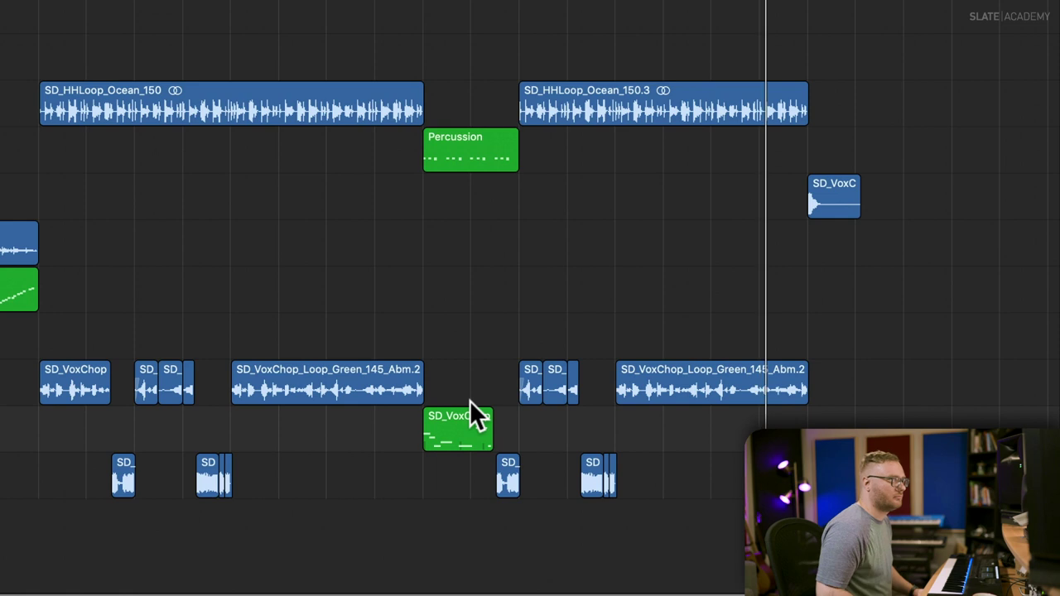
pyautogui.press('super+Left')
pyautogui.press('super+Left')
pyautogui.press('super+Left')
pyautogui.press('super+Up')
pyautogui.press('super+Up')
pyautogui.press('super+Up')
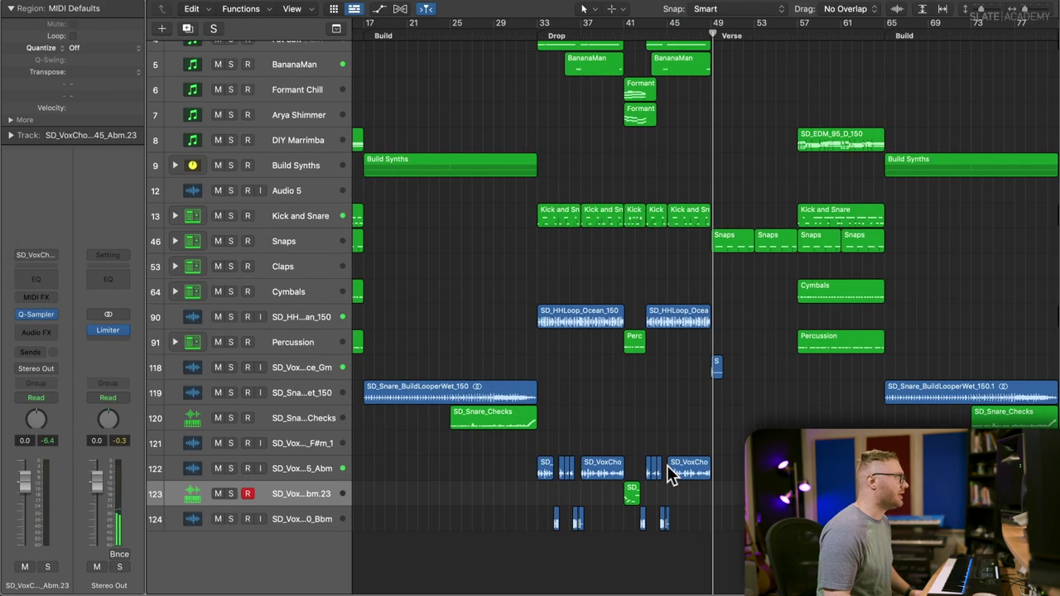
# - Group the Green, sampler and Rave vocal chop tracks into a summing stack and solo it
pyautogui.click(287, 468)
pyautogui.keyDown('shift'); pyautogui.click(295, 517); pyautogui.keyUp('shift')
pyautogui.press('super+shift+d')
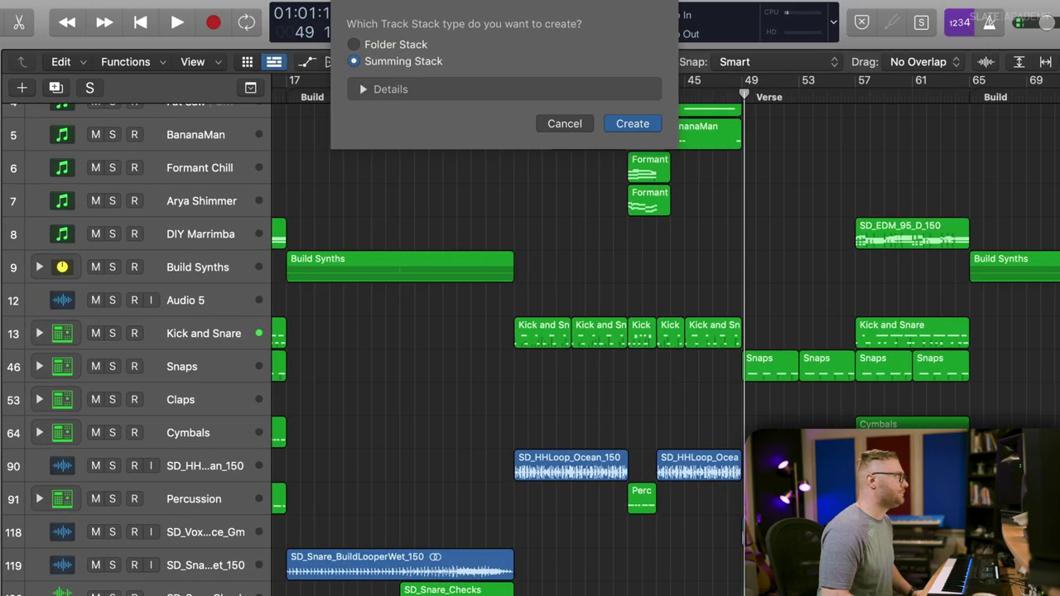
pyautogui.press('Return')
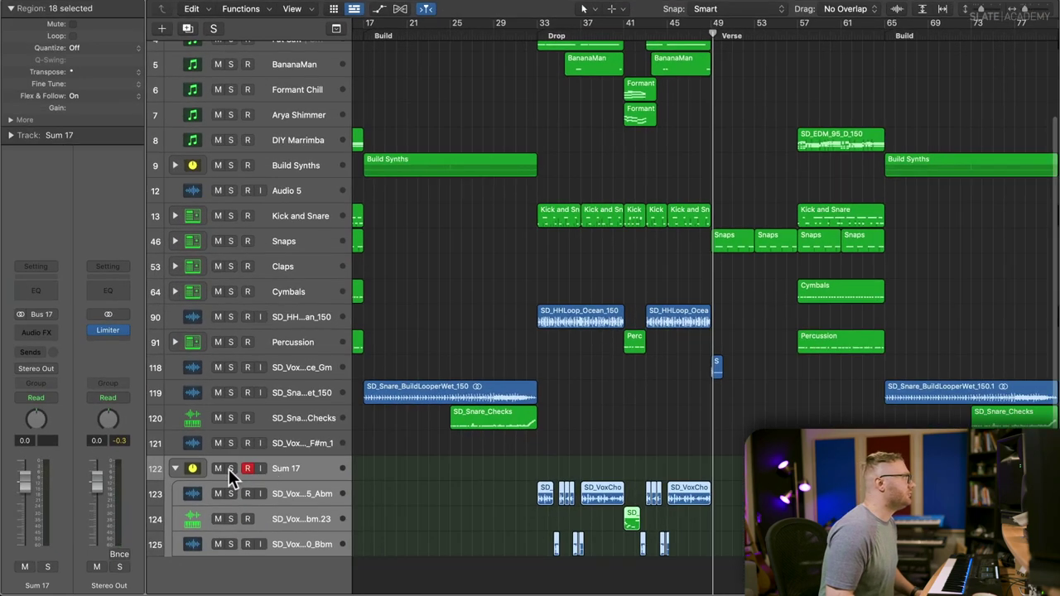
pyautogui.click(230, 469)
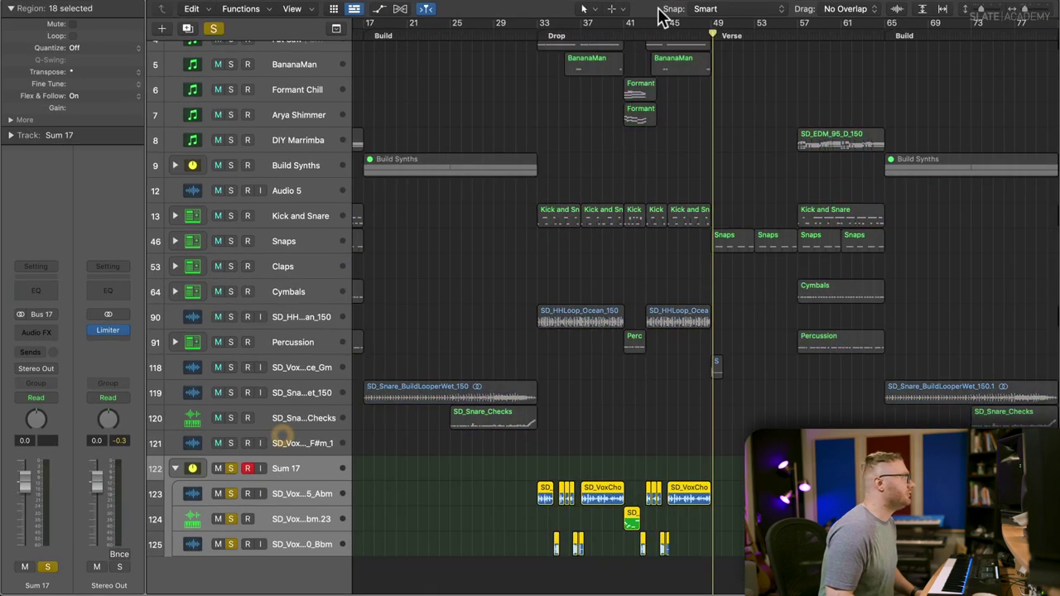
# - Insert a stereo Slate Digital Virtual Mix Rack on the vocal chop stack and load the FG-116 compressor into its first slot
pyautogui.click(36, 332)
pyautogui.moveTo(41, 581)
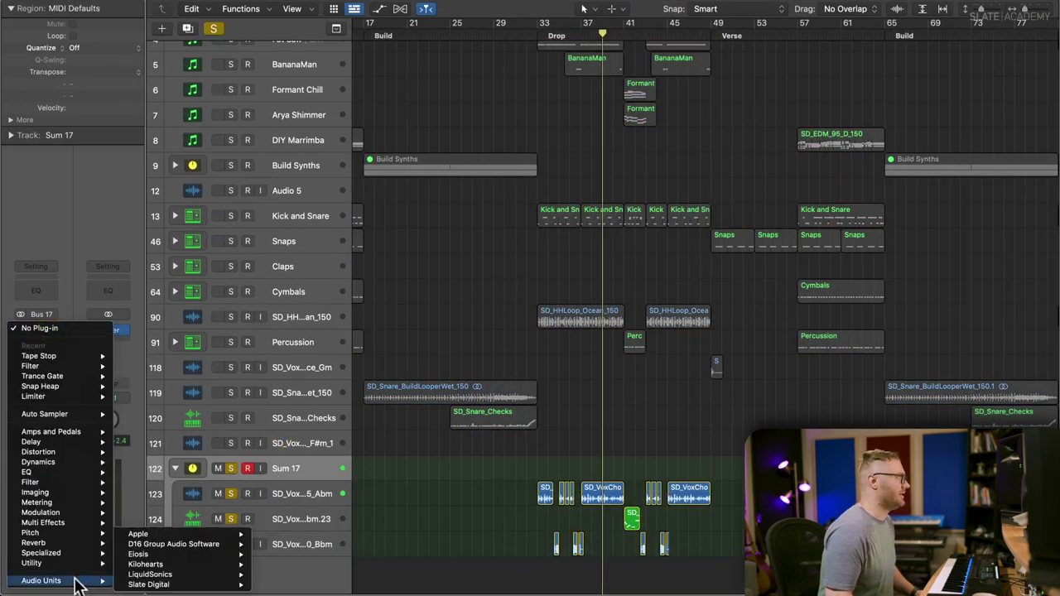
pyautogui.moveTo(193, 585)
pyautogui.moveTo(296, 585)
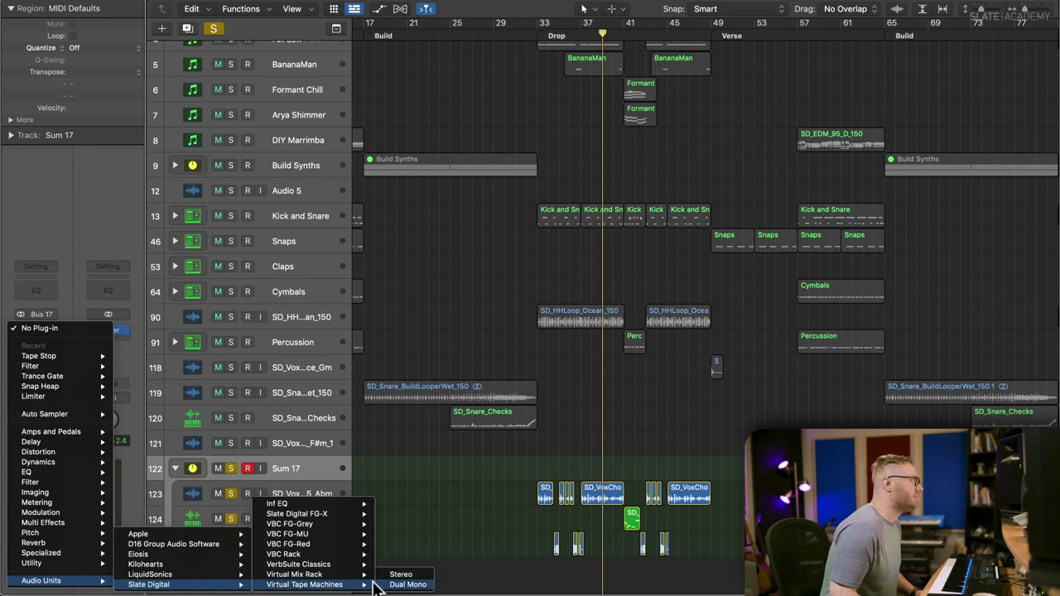
pyautogui.click(398, 575)
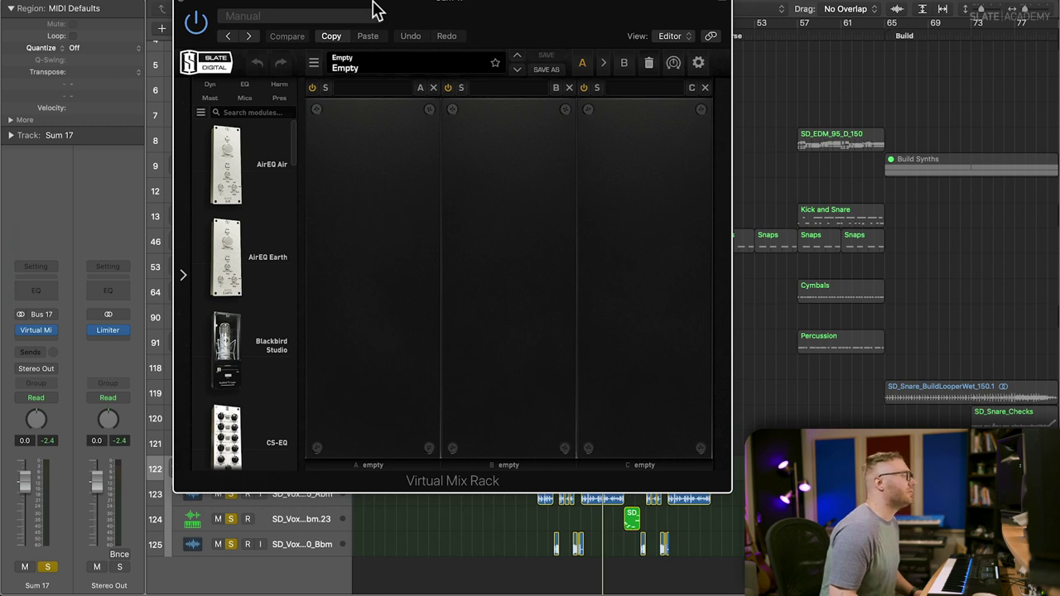
pyautogui.scroll(-10, 249, 195)
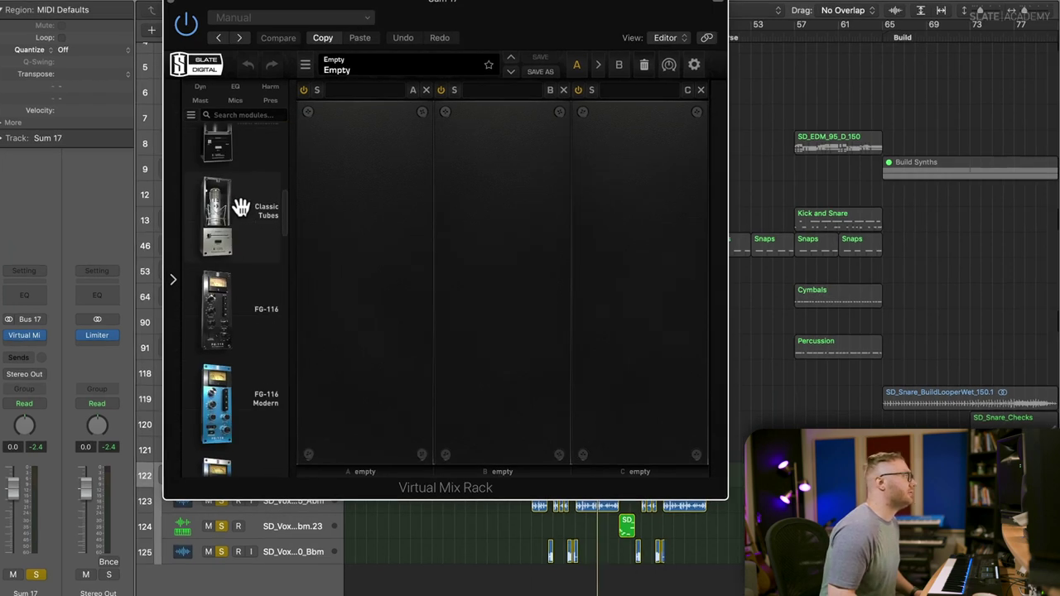
pyautogui.scroll(-3, 240, 207)
pyautogui.moveTo(234, 212); pyautogui.dragTo(373, 234)
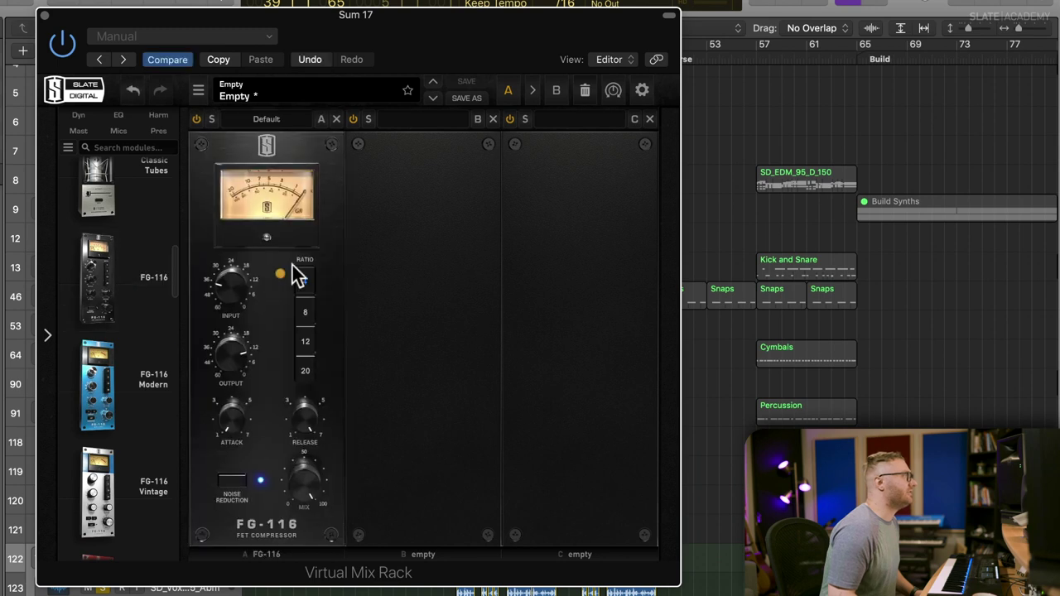
# - Raise the FG-116's input, set its output to -17.8 dB and lower its mix to blend compressed and dry signal
pyautogui.moveTo(238, 277); pyautogui.dragTo(238, 291)
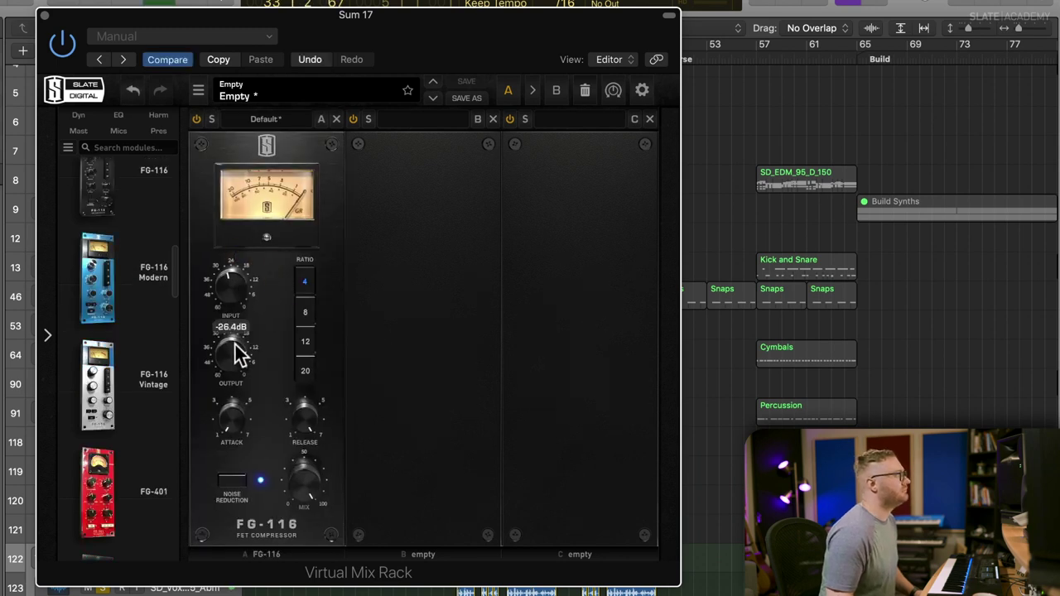
pyautogui.moveTo(235, 344); pyautogui.dragTo(232, 373)
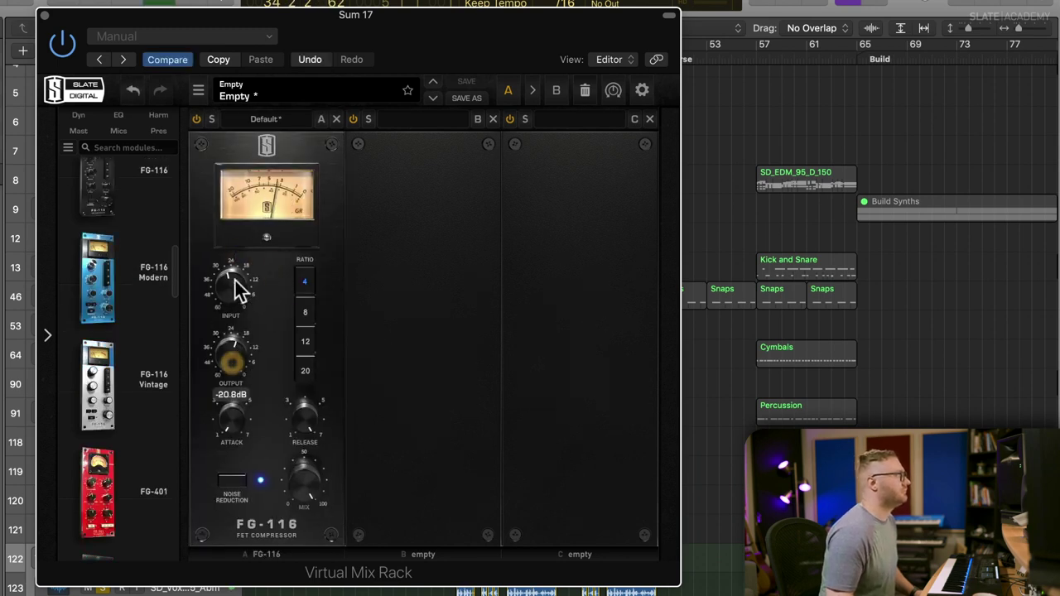
pyautogui.moveTo(237, 284); pyautogui.dragTo(240, 329)
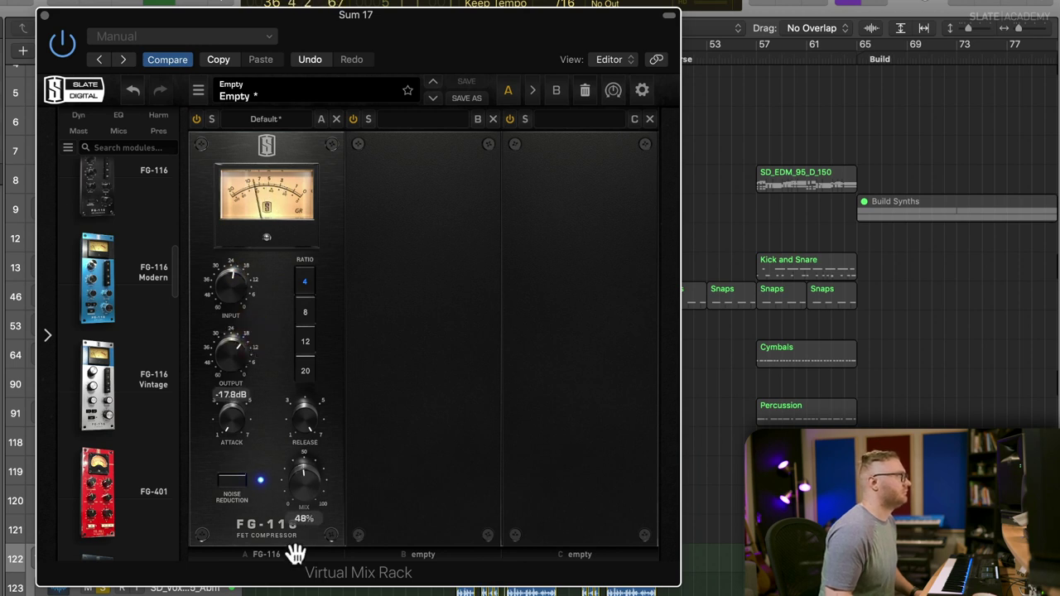
pyautogui.click(72, 47)
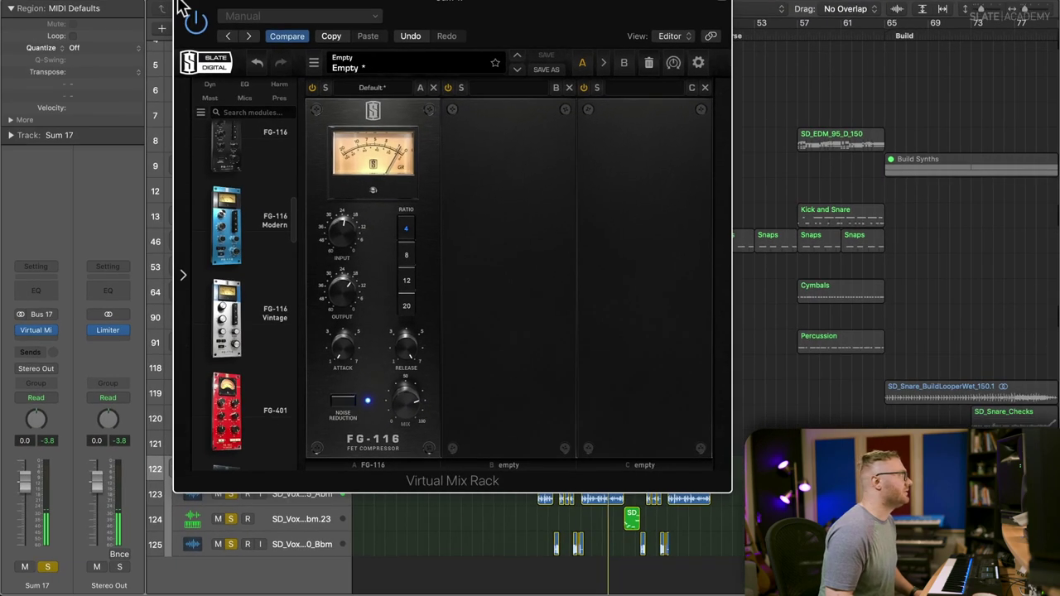
pyautogui.click(45, 15)
# - Insert a stereo Slate Digital Inf EQ after the Virtual Mix Rack on the vocal chop stack
pyautogui.click(52, 335)
pyautogui.moveTo(41, 584)
pyautogui.moveTo(149, 584)
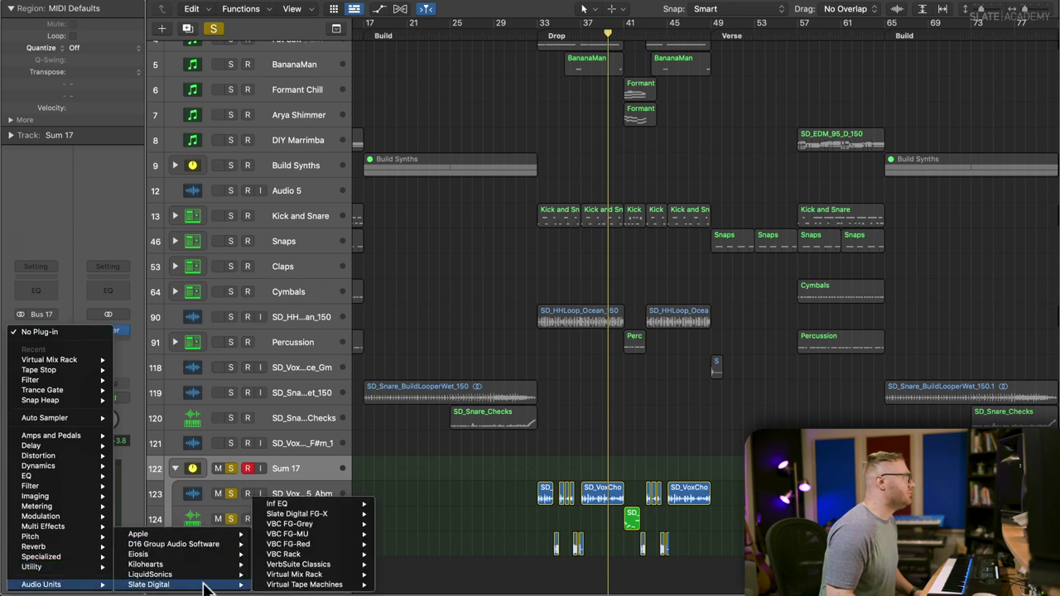
pyautogui.moveTo(319, 505)
pyautogui.click(392, 503)
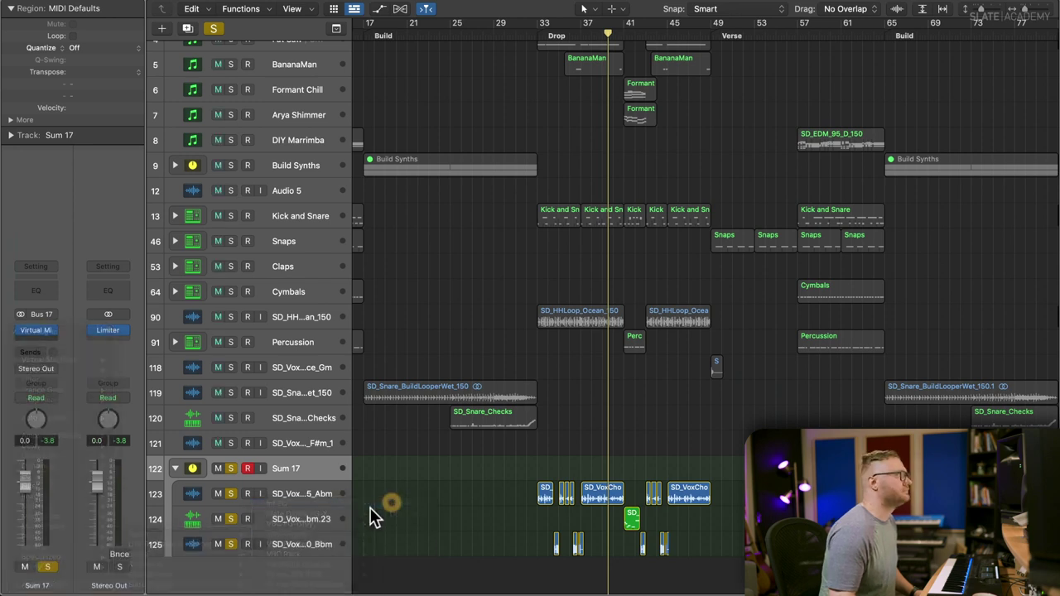
# - Add a high-cut filter at about 11.0 kHz in Infinity EQ to roll off the vocal chops' top end
pyautogui.click(765, 287)
pyautogui.moveTo(764, 283); pyautogui.dragTo(682, 265)
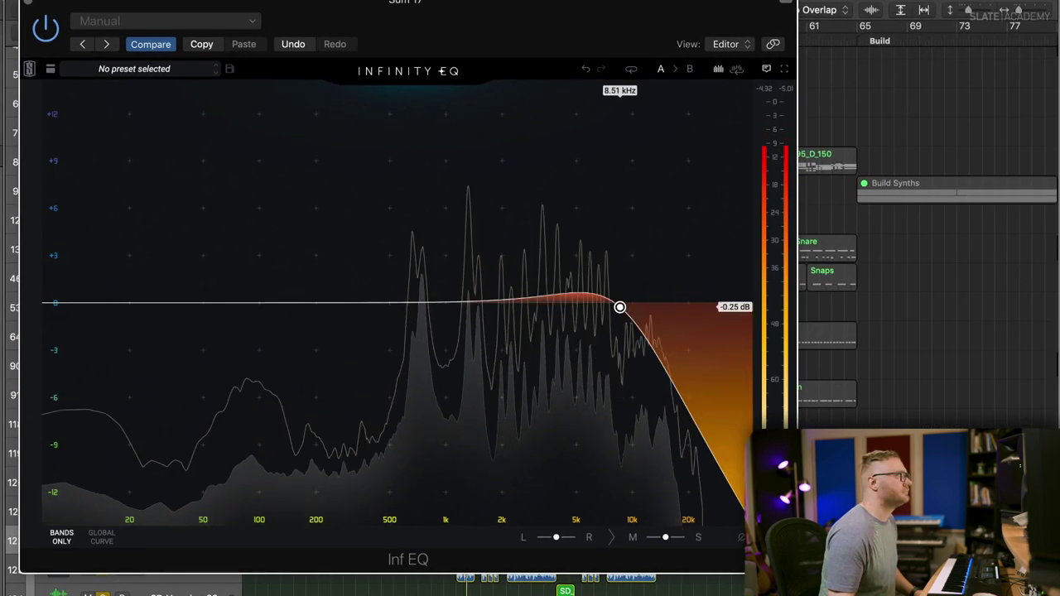
pyautogui.moveTo(619, 307)
pyautogui.mouseDown()
pyautogui.moveTo(601, 306)
pyautogui.moveTo(658, 327)
pyautogui.moveTo(596, 308)
pyautogui.moveTo(639, 301)
pyautogui.mouseUp()
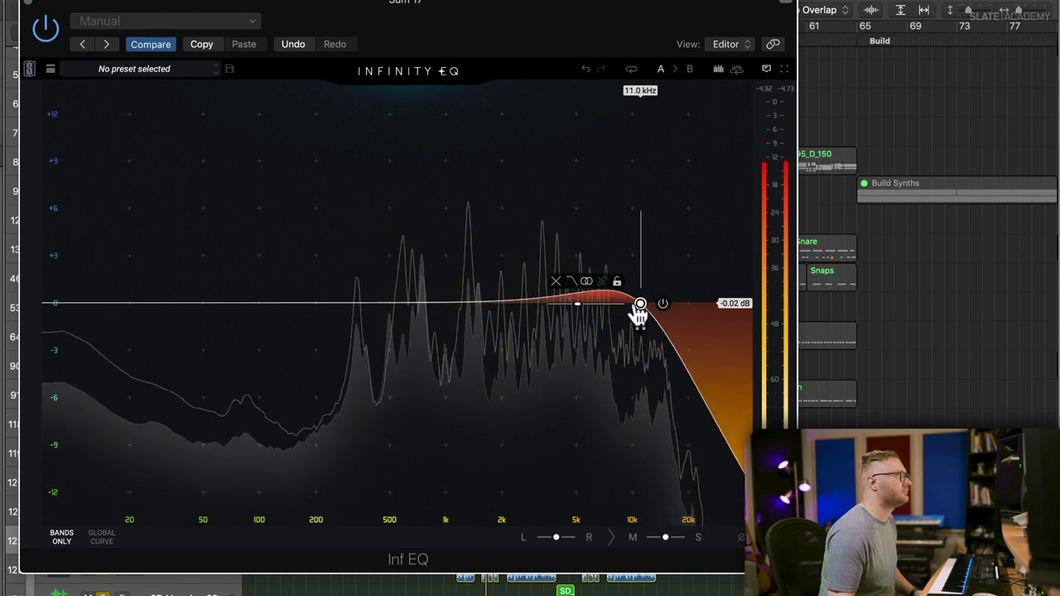
# - Add a bell boost of about 0.81 dB at 7.18 kHz and a low-cut filter at about 213 Hz
pyautogui.doubleClick(480, 305)
pyautogui.moveTo(480, 303); pyautogui.dragTo(607, 292)
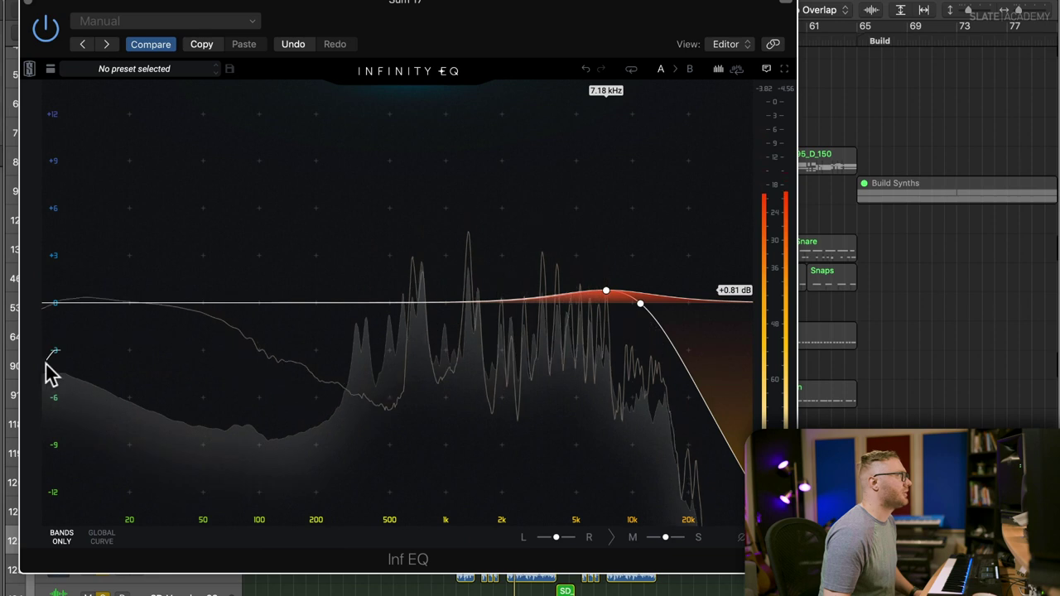
pyautogui.moveTo(73, 393)
pyautogui.mouseDown()
pyautogui.moveTo(72, 383)
pyautogui.moveTo(92, 376)
pyautogui.moveTo(395, 343)
pyautogui.moveTo(289, 337)
pyautogui.moveTo(324, 338)
pyautogui.mouseUp()
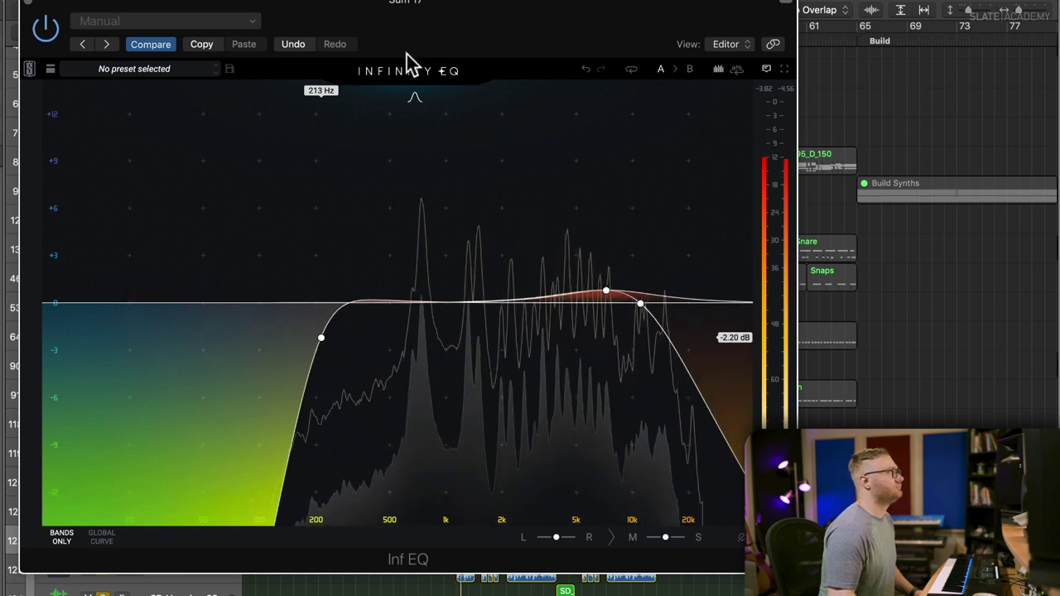
pyautogui.moveTo(417, 41); pyautogui.dragTo(445, 62)
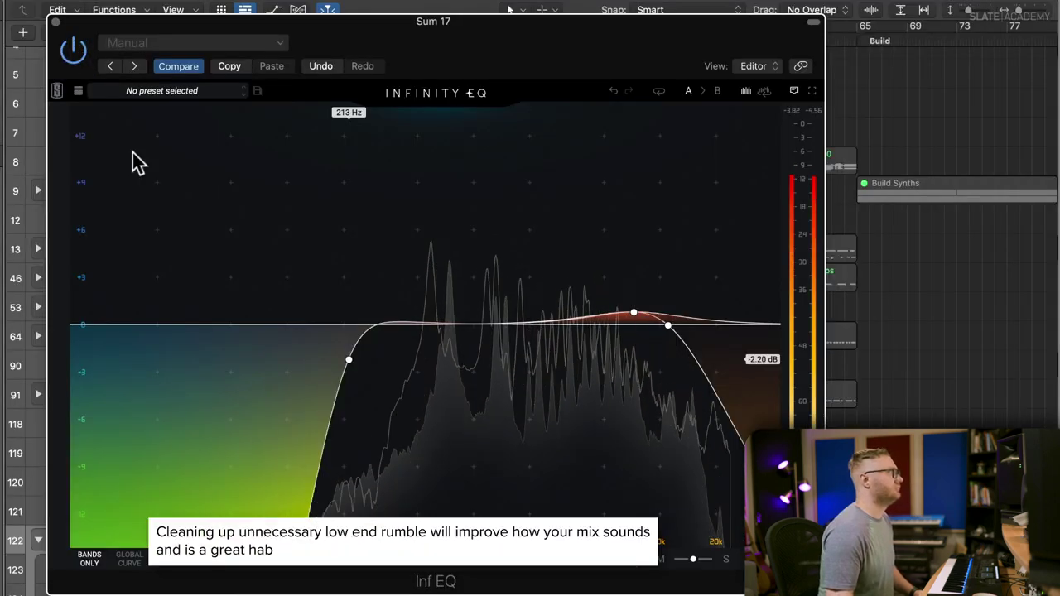
# - Bypass and re-enable the low-cut band to compare the low-end rumble, and close the EQ
pyautogui.moveTo(349, 361)
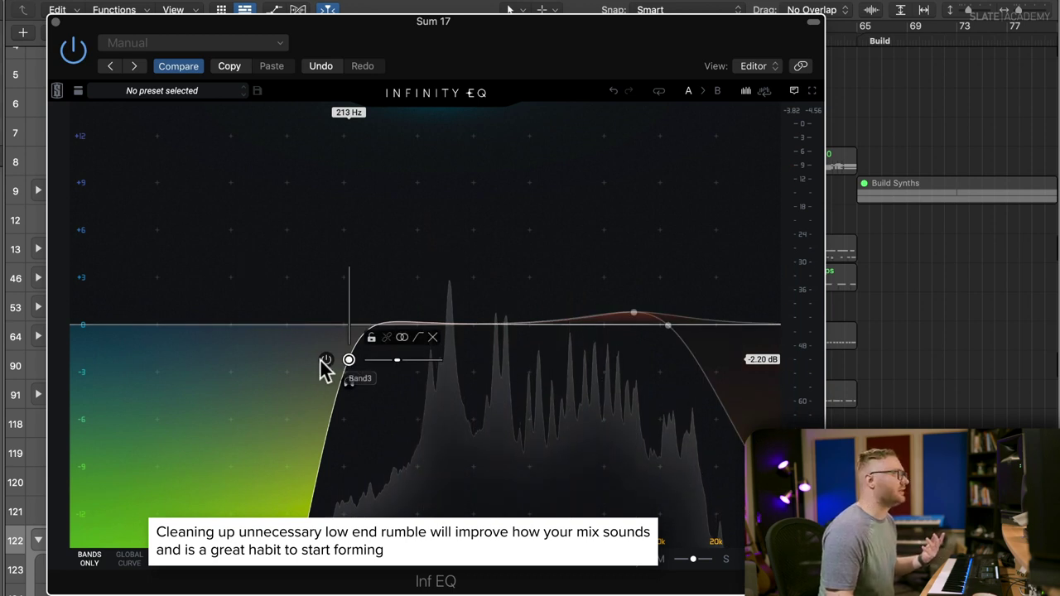
pyautogui.click(327, 361)
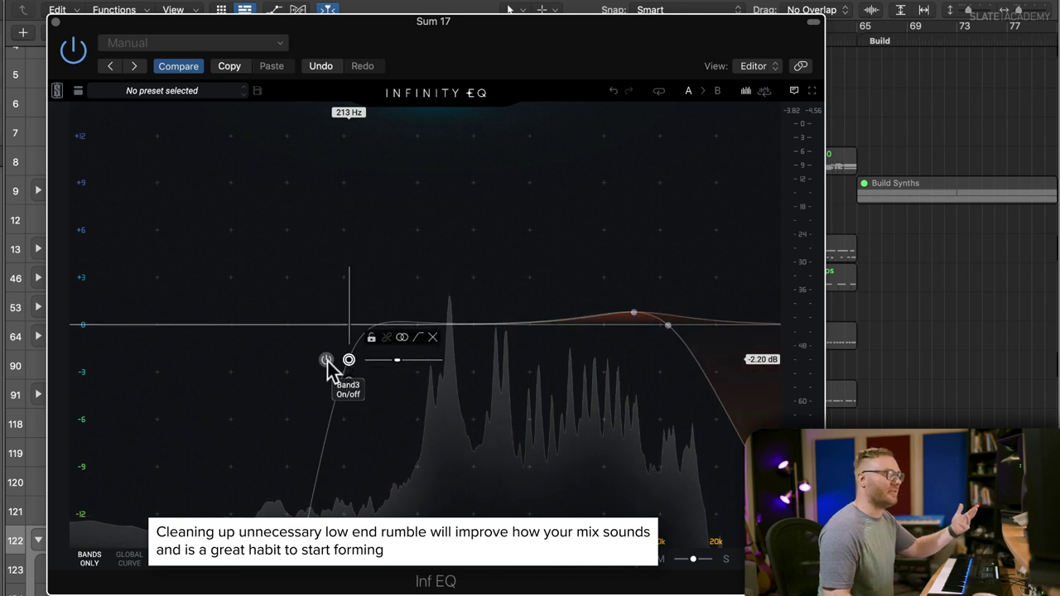
pyautogui.click(327, 359)
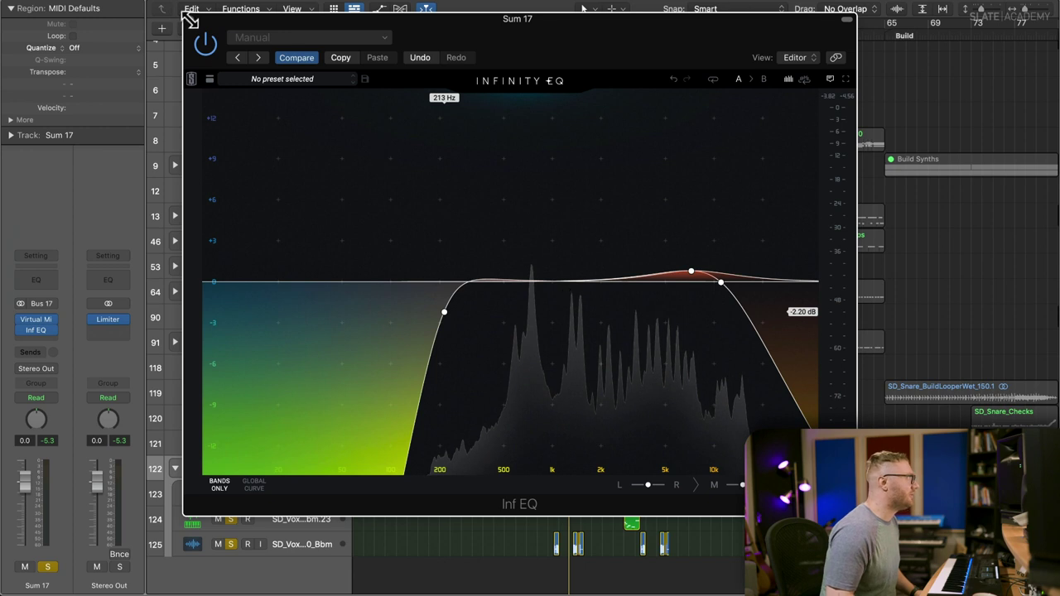
pyautogui.click(187, 18)
# - Insert a stereo Kilohearts Multipass after the EQ on the vocal chop stack
pyautogui.click(53, 340)
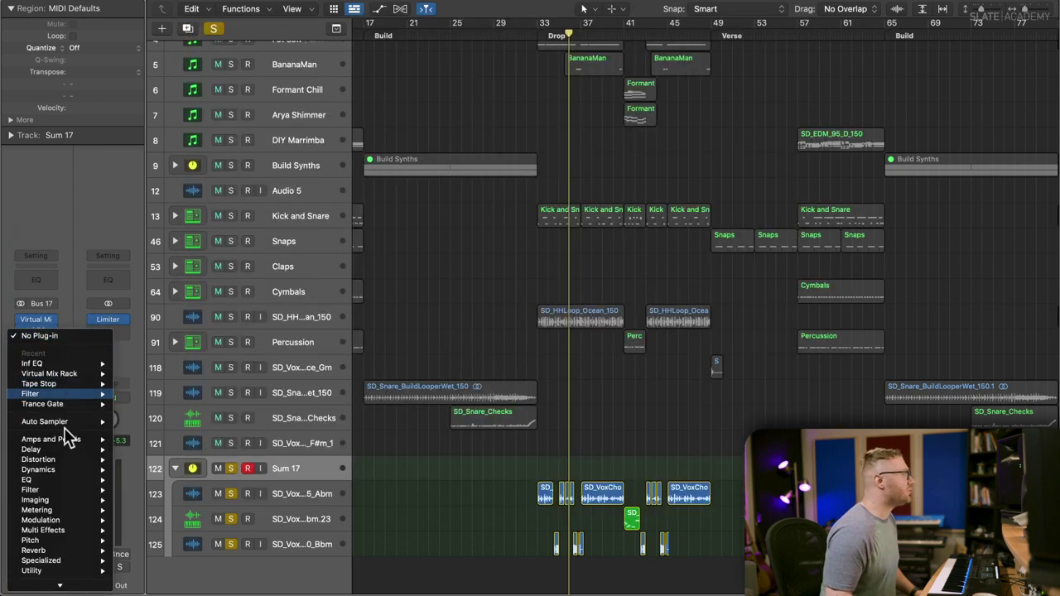
pyautogui.moveTo(72, 522)
pyautogui.scroll(-1, 72, 522)
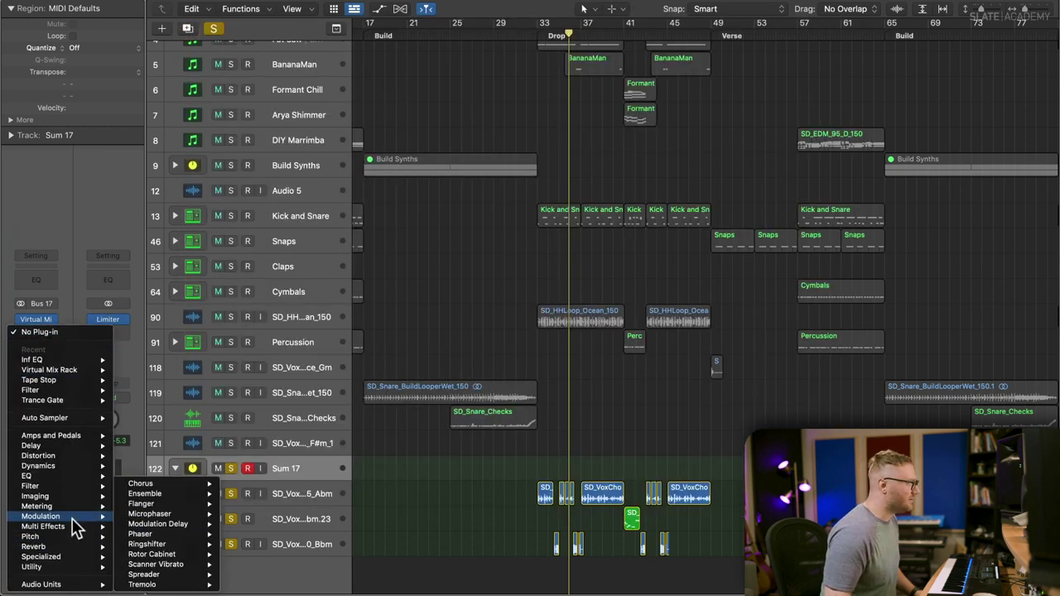
pyautogui.moveTo(81, 584)
pyautogui.moveTo(195, 563)
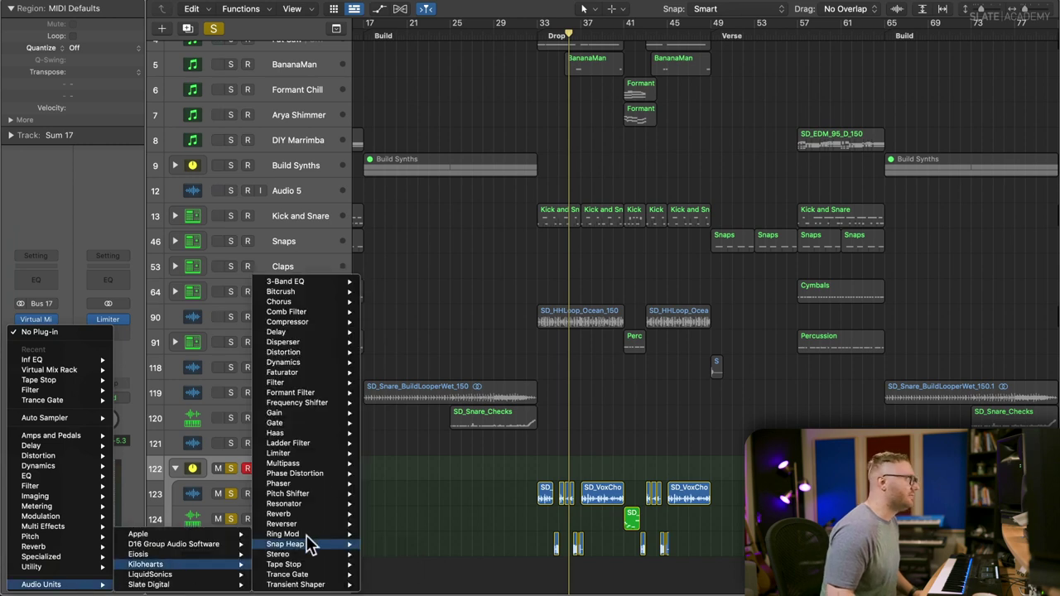
pyautogui.moveTo(333, 466)
pyautogui.click(392, 470)
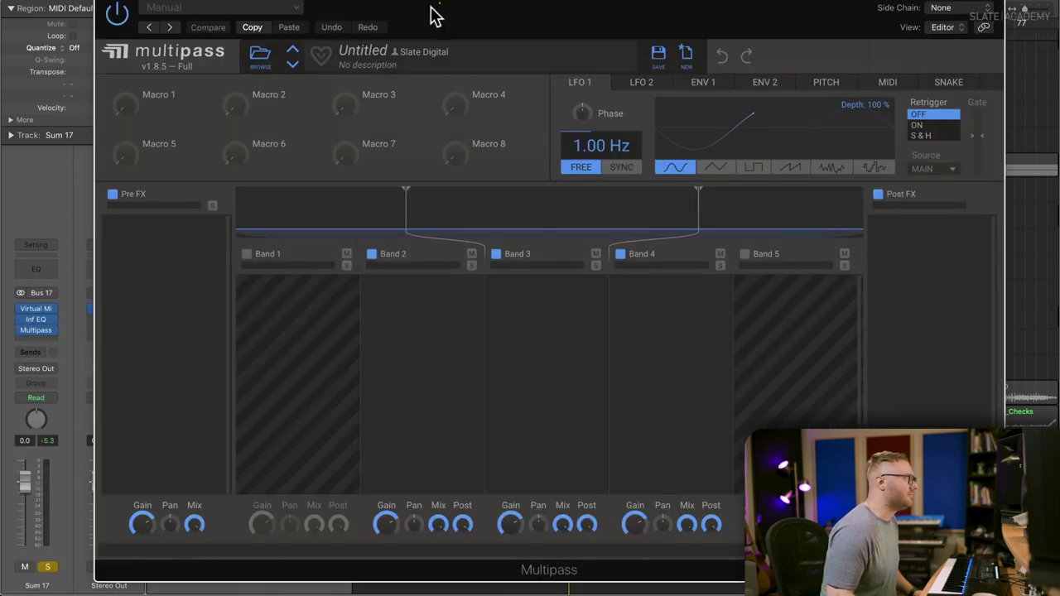
# - Load the Dynamics Sweetener preset from Multipass's Slate Digital factory presets and close the preset browser
pyautogui.click(261, 55)
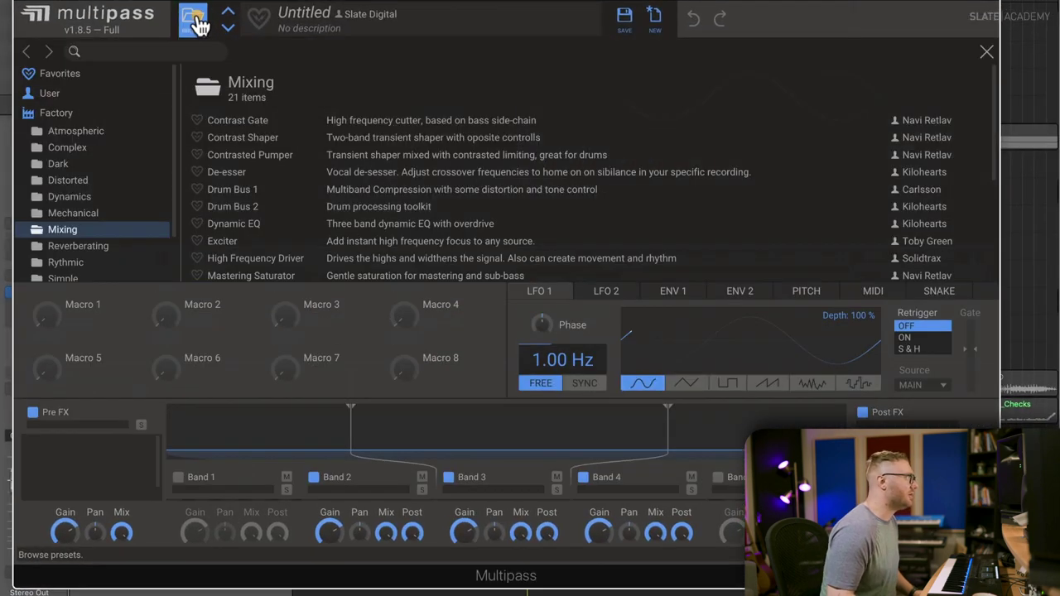
pyautogui.scroll(-3, 103, 233)
pyautogui.click(90, 239)
pyautogui.scroll(-2, 236, 203)
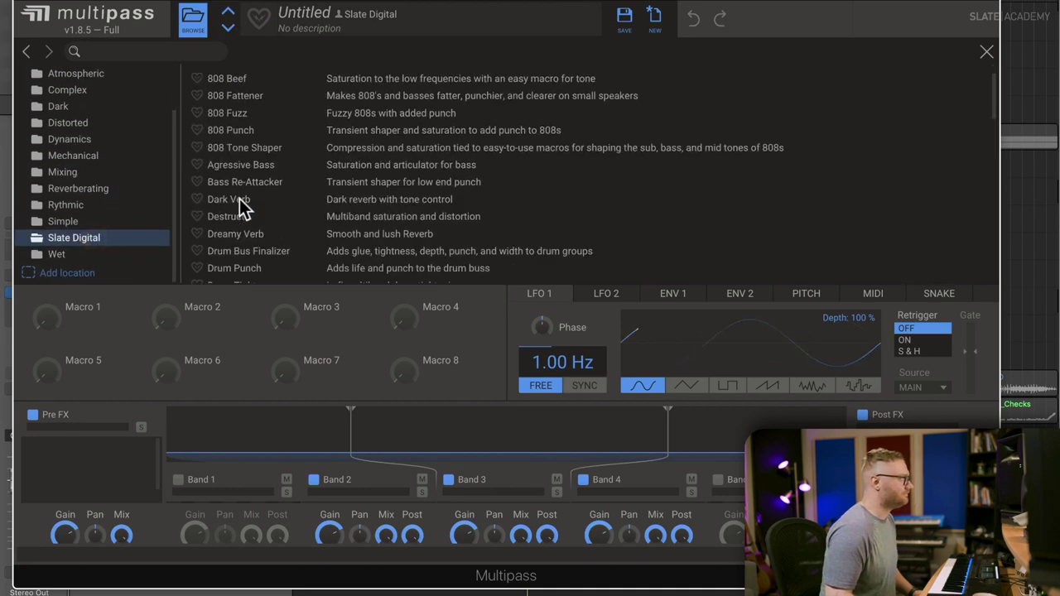
pyautogui.scroll(-3, 240, 207)
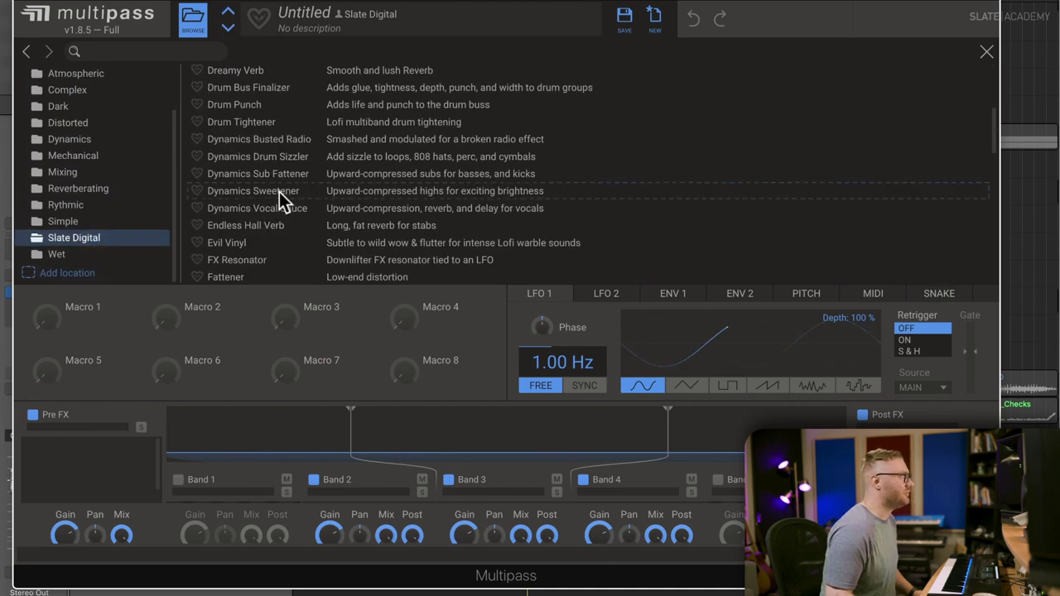
pyautogui.click(279, 192)
pyautogui.click(193, 20)
# - Play back the soloed vocal chops through the Dynamics Sweetener preset and close Multipass
pyautogui.moveTo(53, 83)
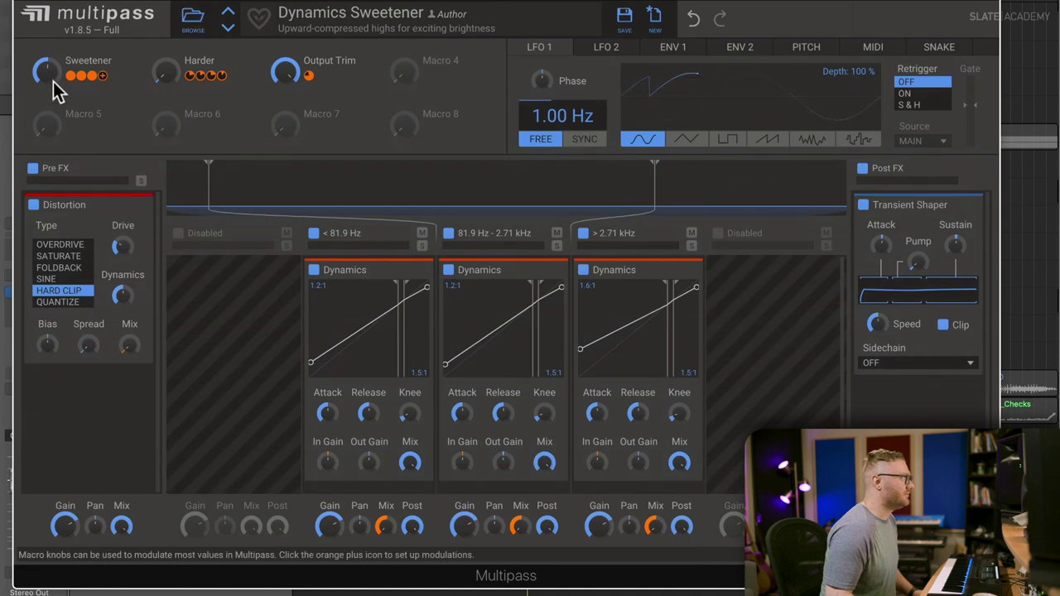
pyautogui.press('space')
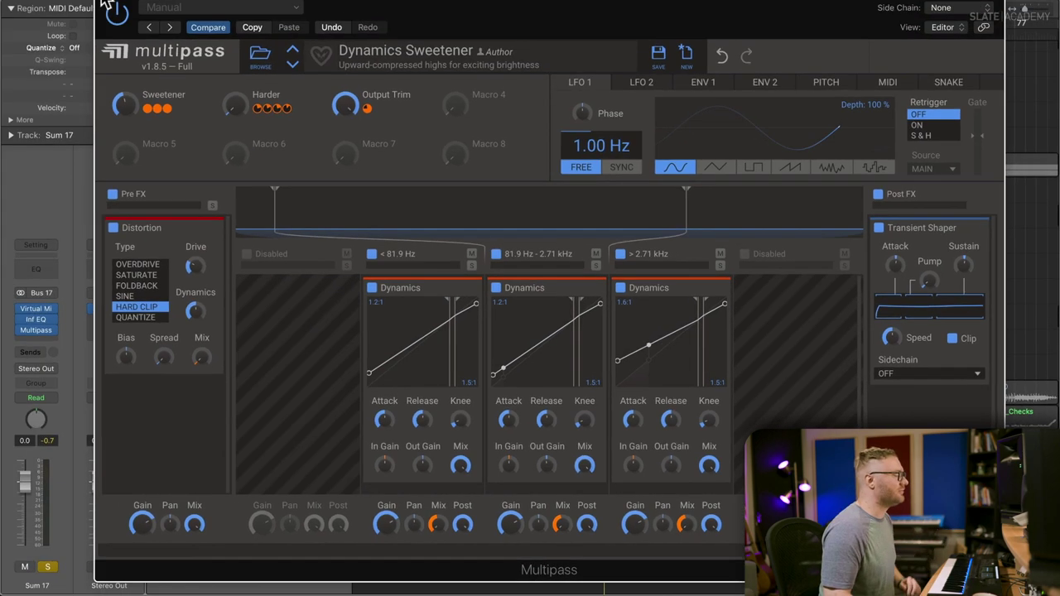
pyautogui.click(104, 3)
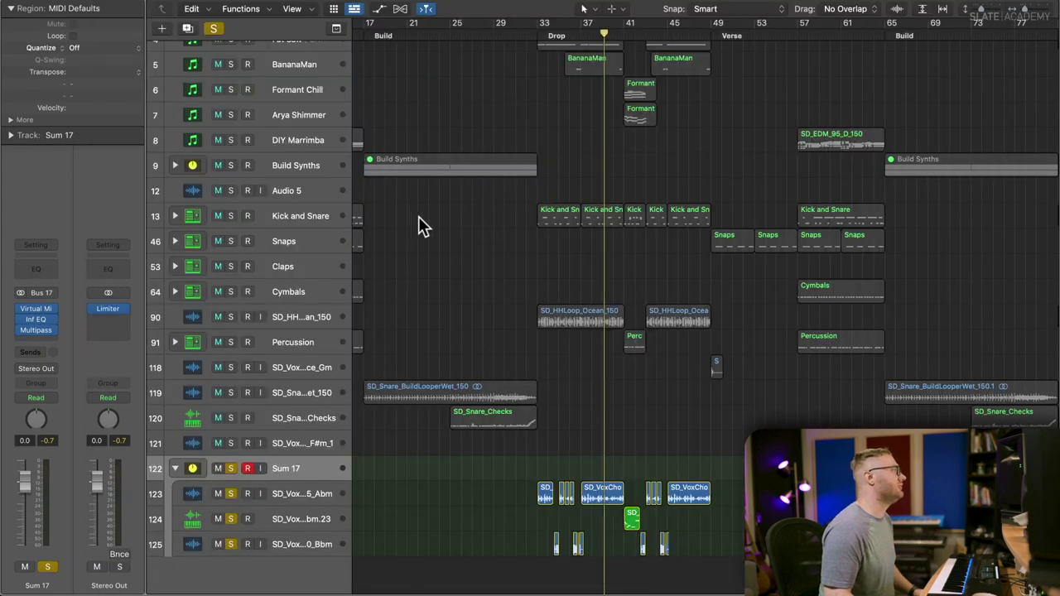
# - Unsolo the vocal chop stack and the Rave track, and lower the stack's volume to -2.2 dB
pyautogui.click(231, 469)
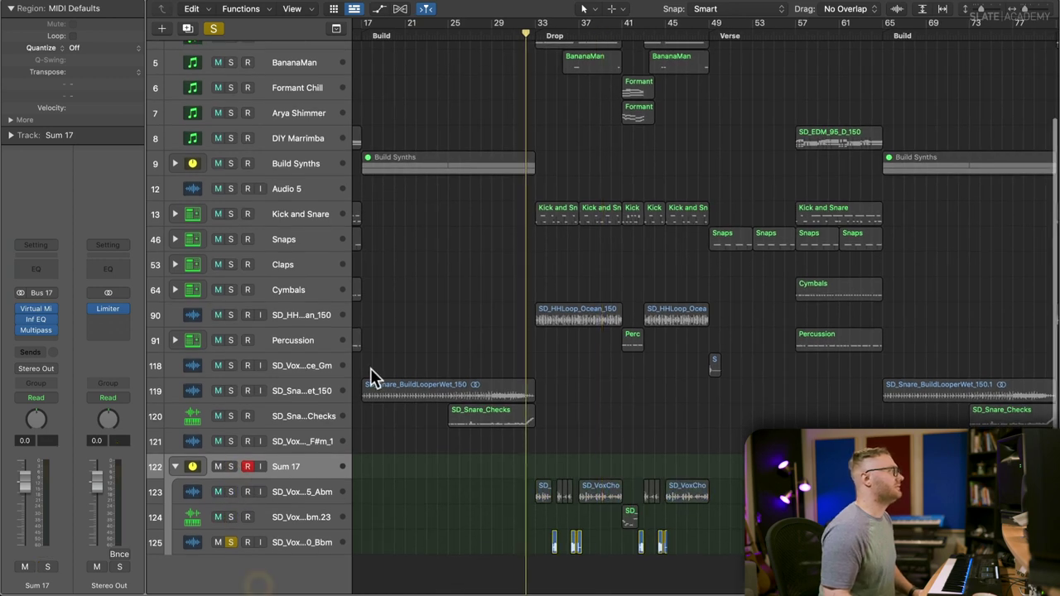
pyautogui.click(231, 542)
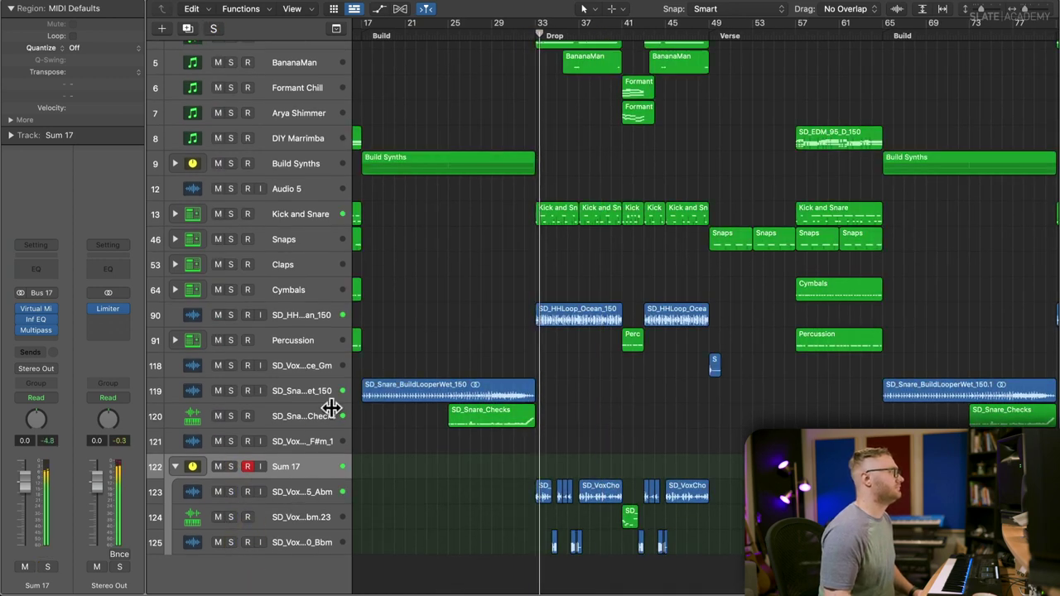
pyautogui.moveTo(31, 484); pyautogui.dragTo(35, 502)
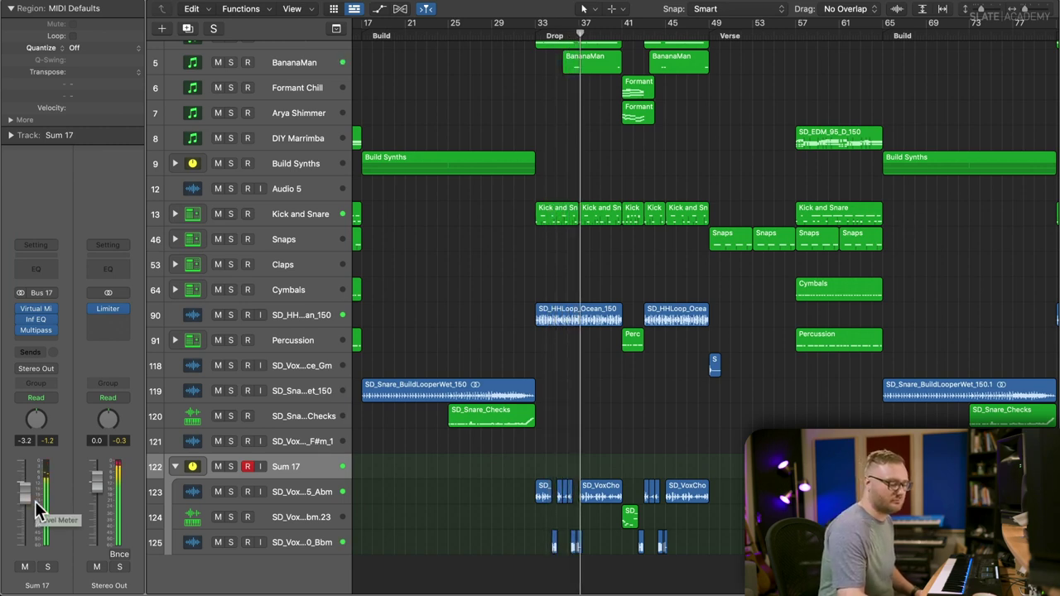
pyautogui.moveTo(35, 502)
pyautogui.mouseDown()
pyautogui.moveTo(27, 488)
pyautogui.moveTo(29, 499)
pyautogui.mouseUp()
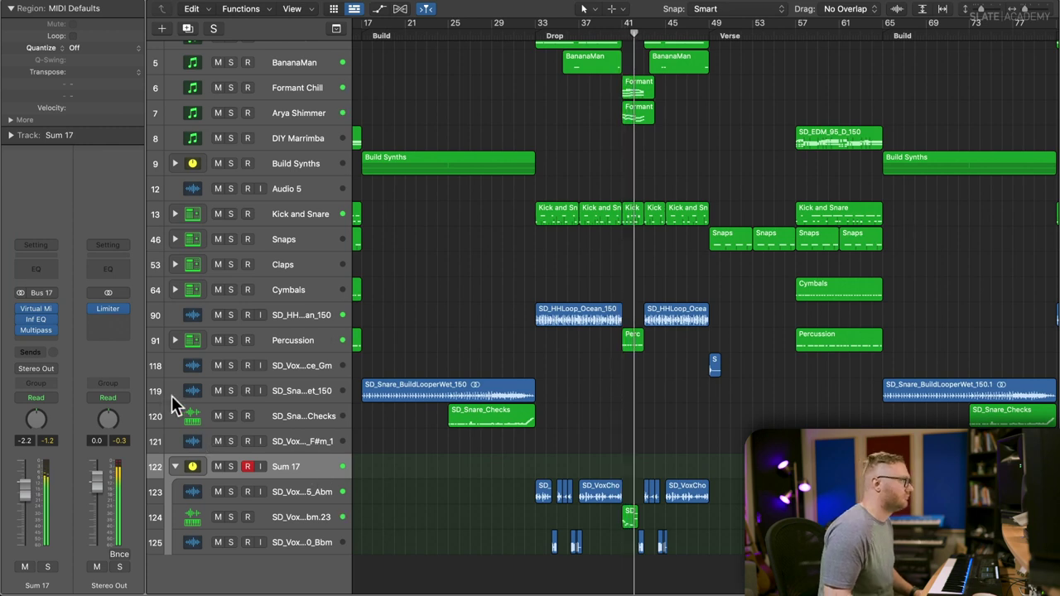
# - Lower the sampler melody track's volume to -1.5 dB within the stack
pyautogui.click(206, 519)
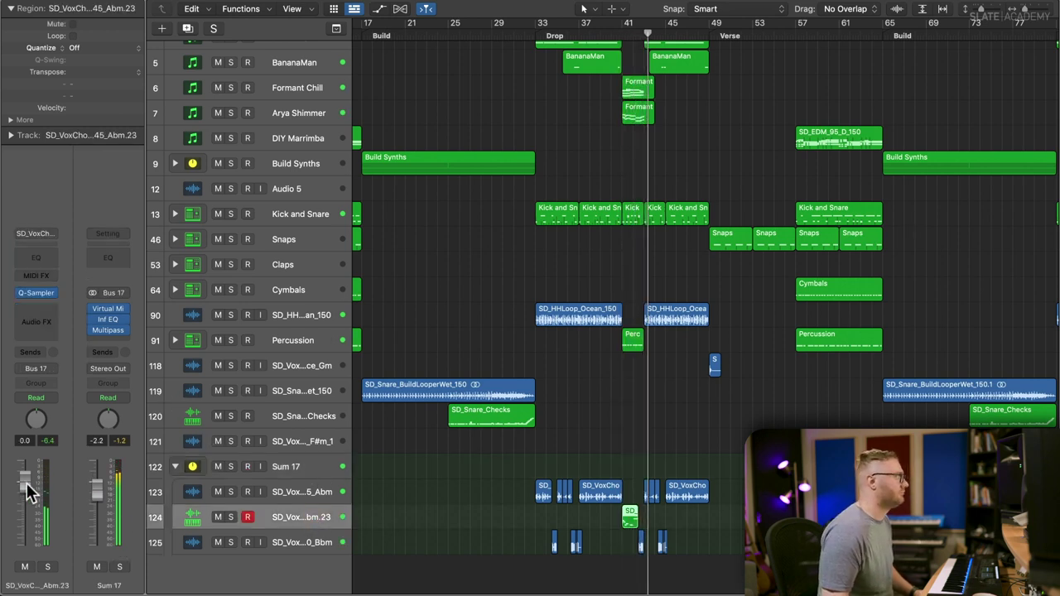
pyautogui.moveTo(29, 493); pyautogui.dragTo(29, 498)
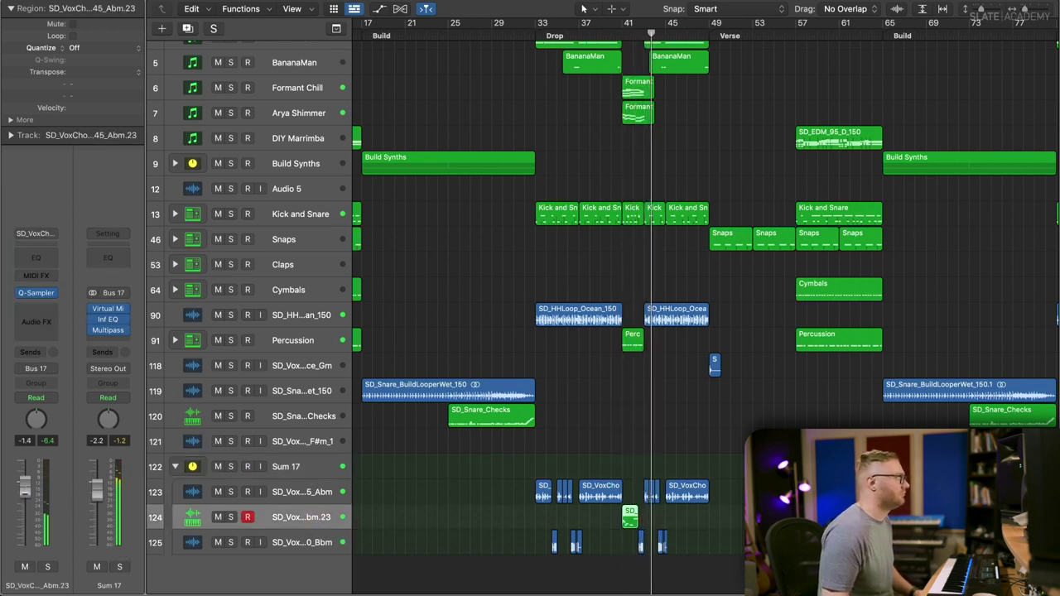
pyautogui.click(513, 459)
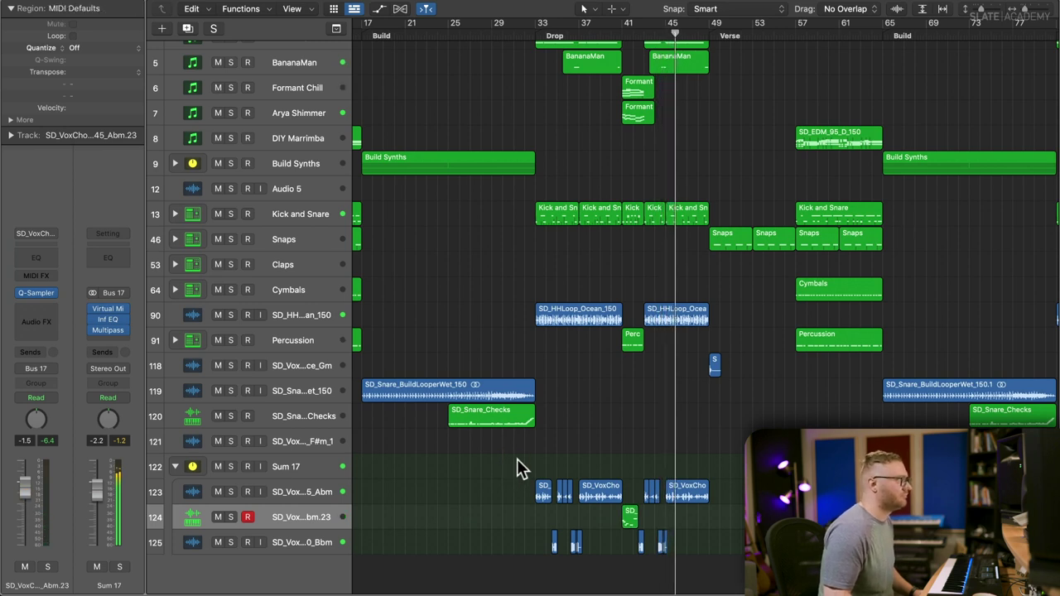
# - Copy all vocal chop regions from the first drop into the second drop and place the playhead at bar 81
pyautogui.press('super+Up')
pyautogui.press('super+Up')
pyautogui.press('super+Up')
pyautogui.press('super+Up')
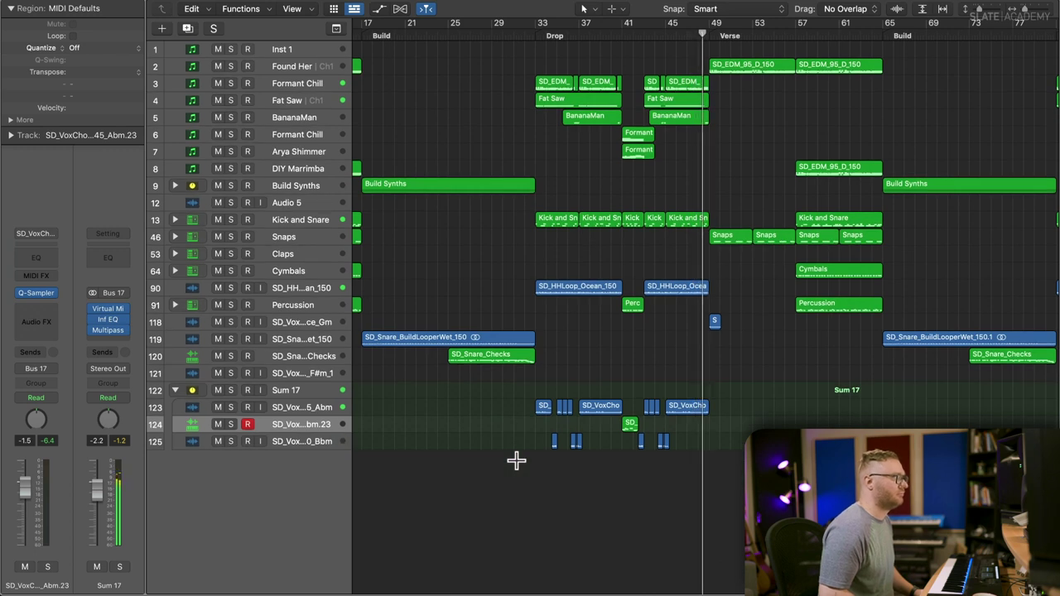
pyautogui.press('super+Up')
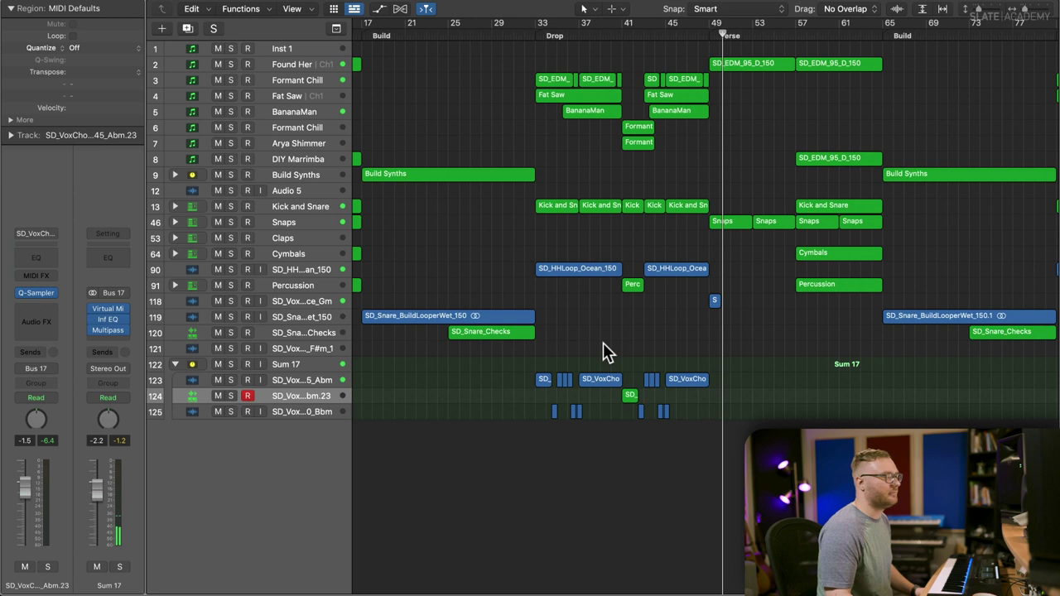
pyautogui.press('super+Left')
pyautogui.moveTo(574, 417); pyautogui.dragTo(824, 377)
pyautogui.moveTo(788, 34); pyautogui.dragTo(788, 107)
pyautogui.click(770, 230)
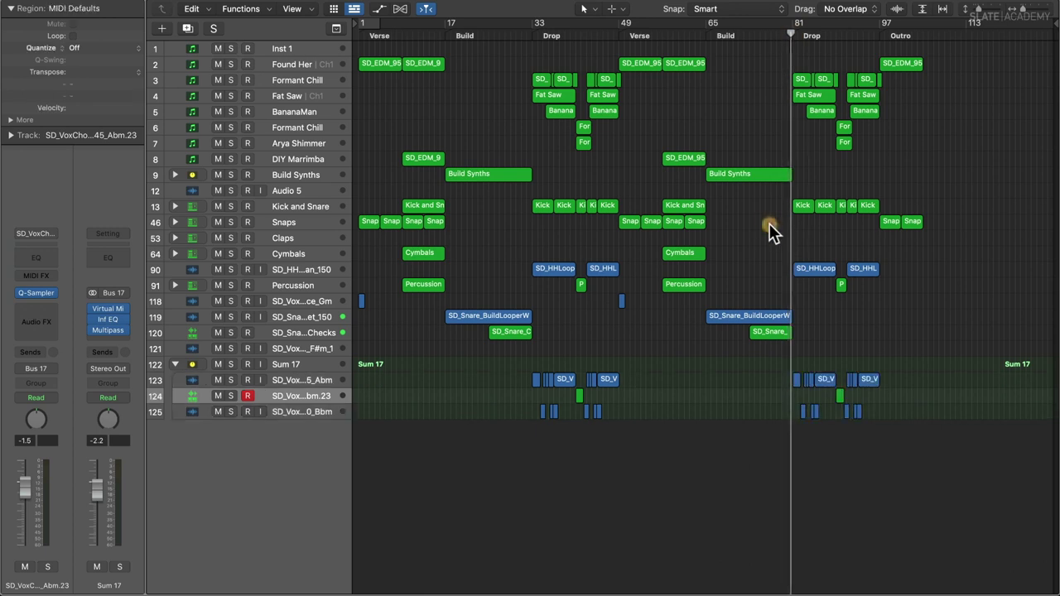
# - Select the vocal chop stack and lower its volume to about -3.5 dB against the full mix
pyautogui.press('super+Up')
pyautogui.press('super+Down')
pyautogui.press('super+Down')
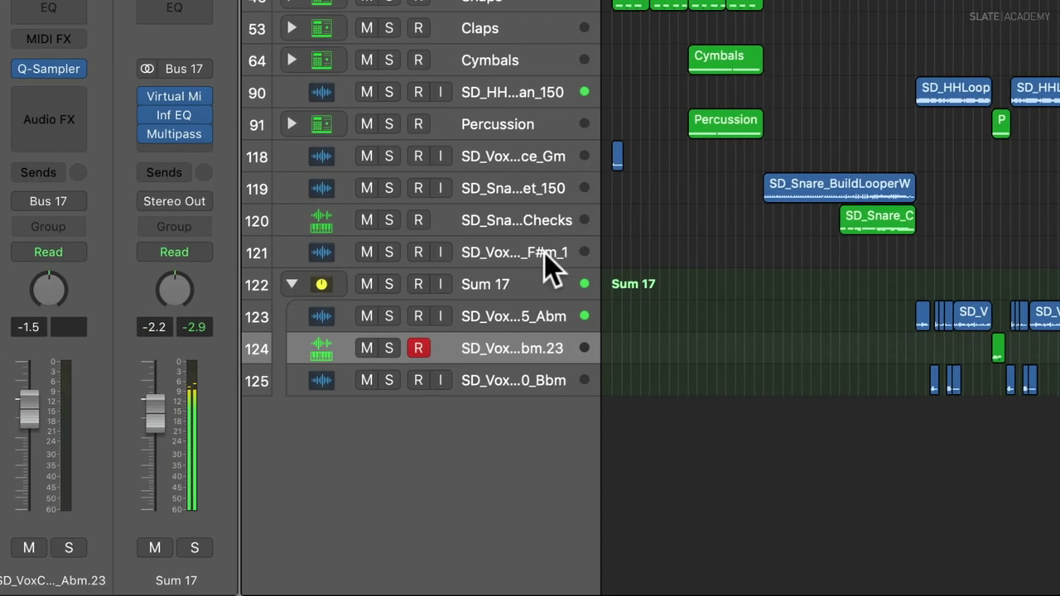
pyautogui.click(542, 283)
pyautogui.moveTo(30, 440); pyautogui.dragTo(47, 453)
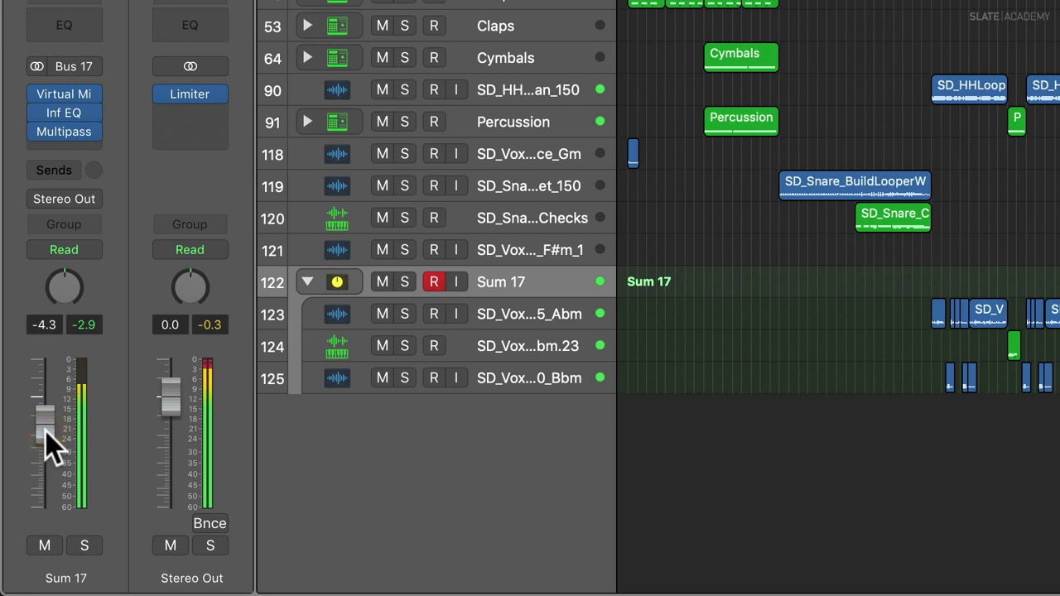
pyautogui.moveTo(45, 432); pyautogui.dragTo(46, 419)
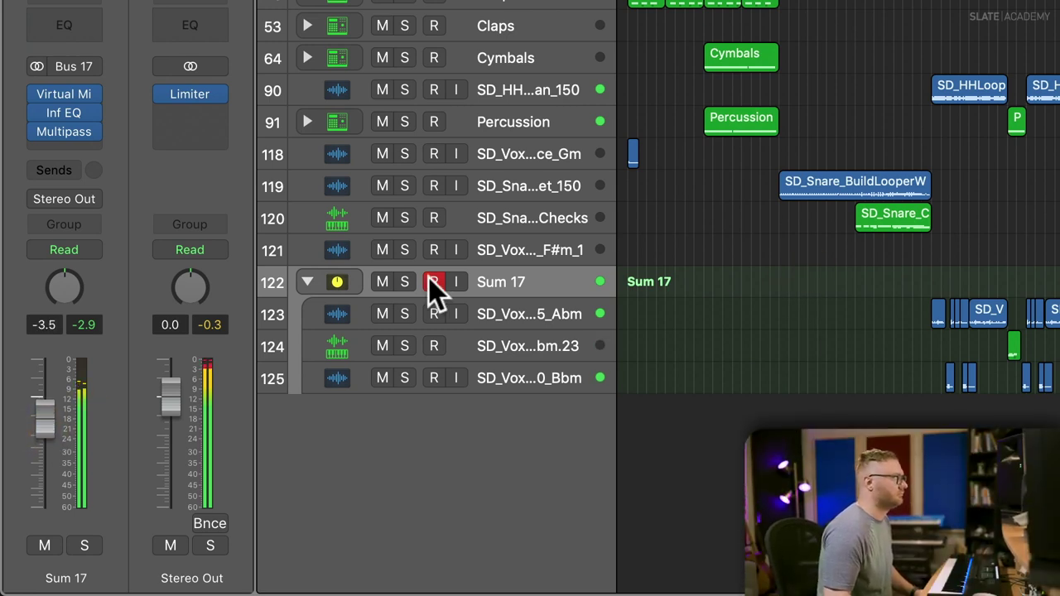
pyautogui.moveTo(34, 424); pyautogui.dragTo(35, 421)
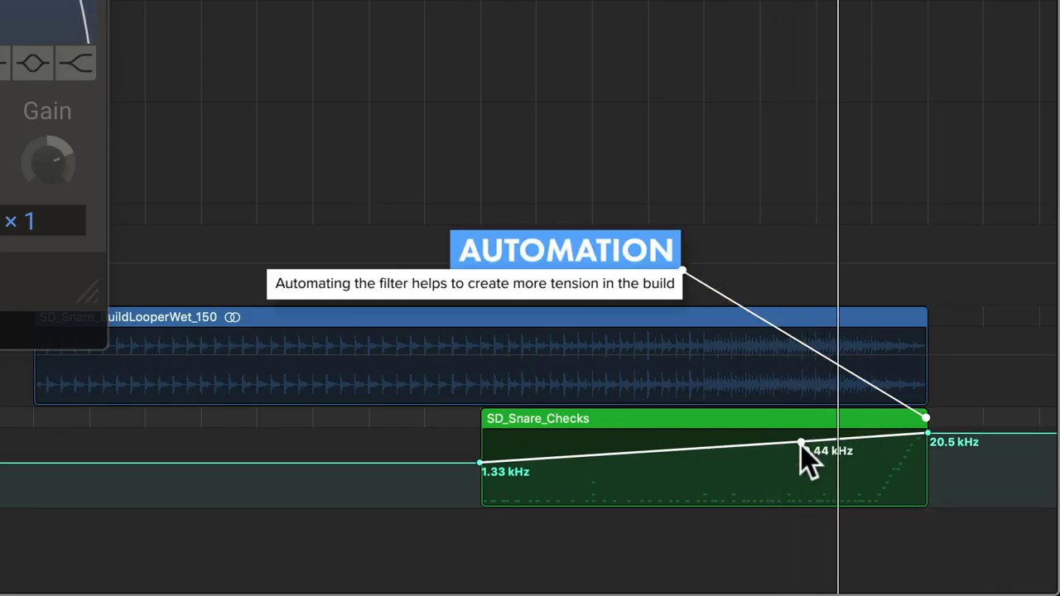
pyautogui.click(800, 445)
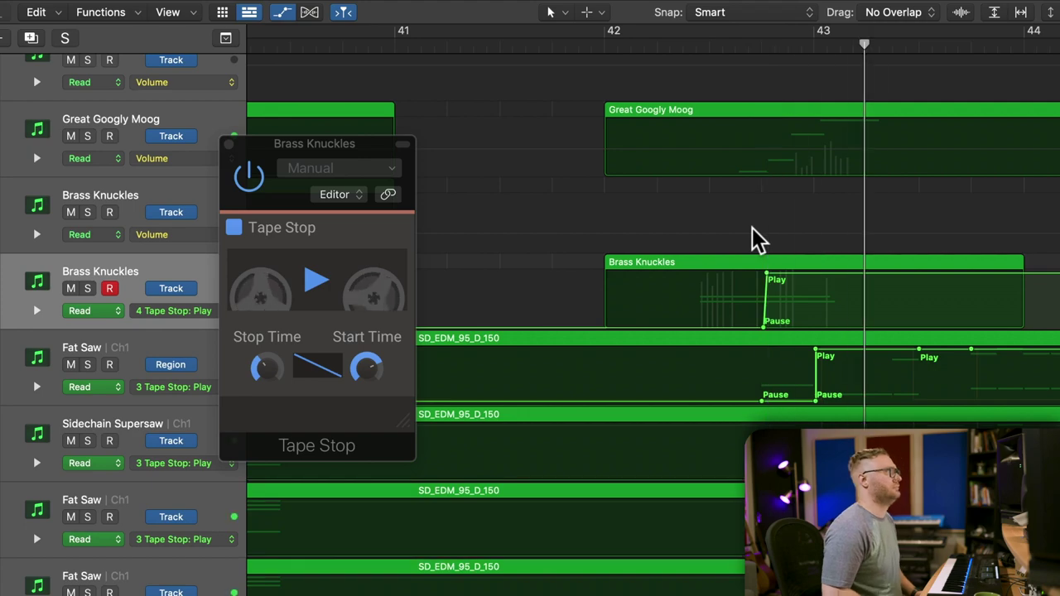